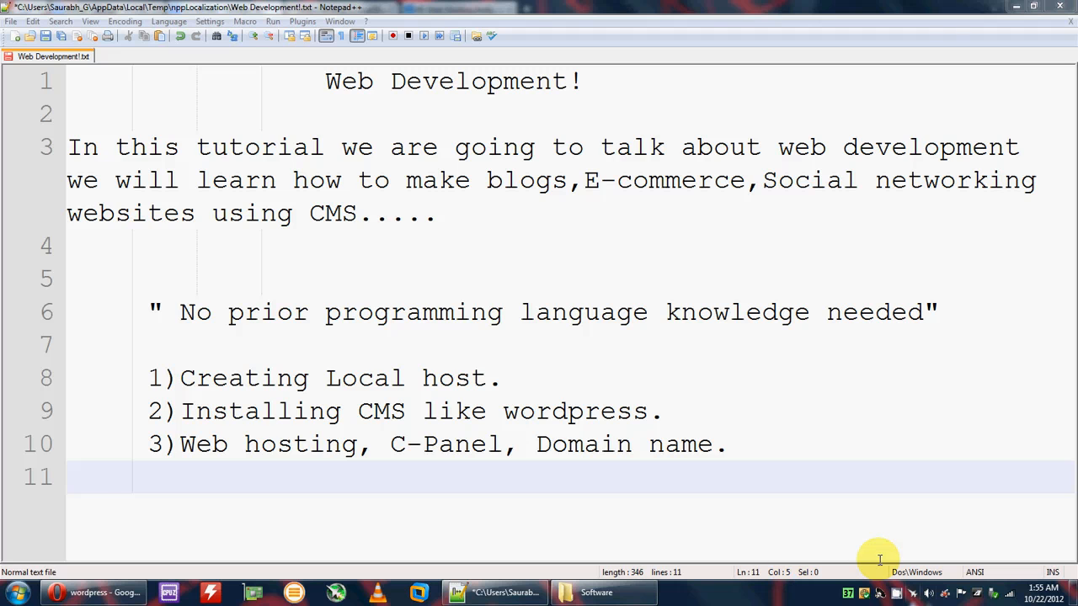
# Step: Leave the Notepad++ tutorial outline and switch to the Opera browser window
pyautogui.click(93, 593)
# Step: Open wampserver.com from the wamp search results and scroll to the WampServer 2.2E downloads
pyautogui.click(84, 9)
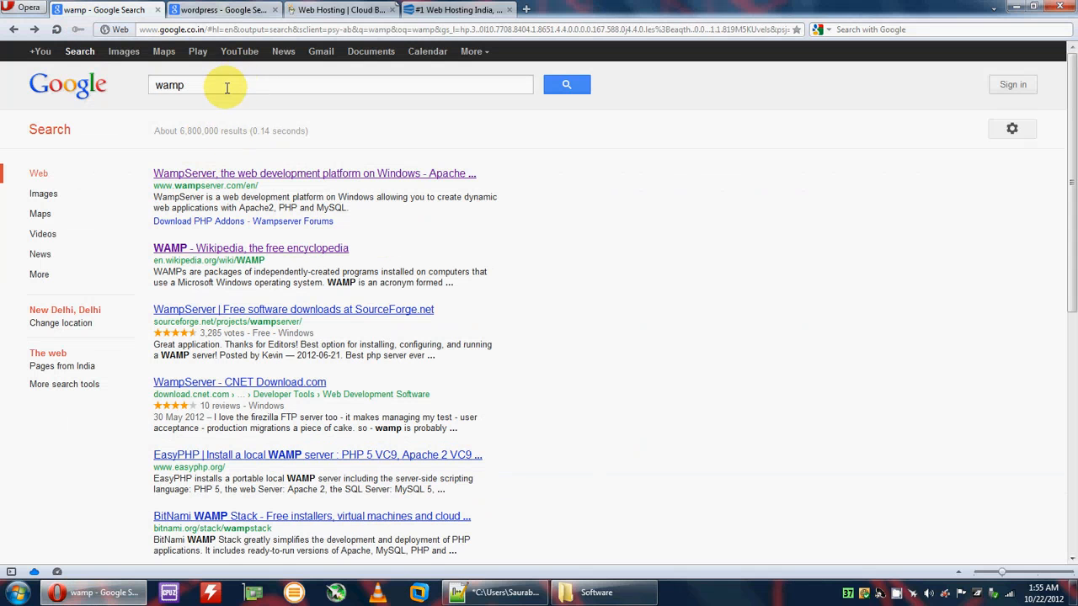
pyautogui.click(193, 173)
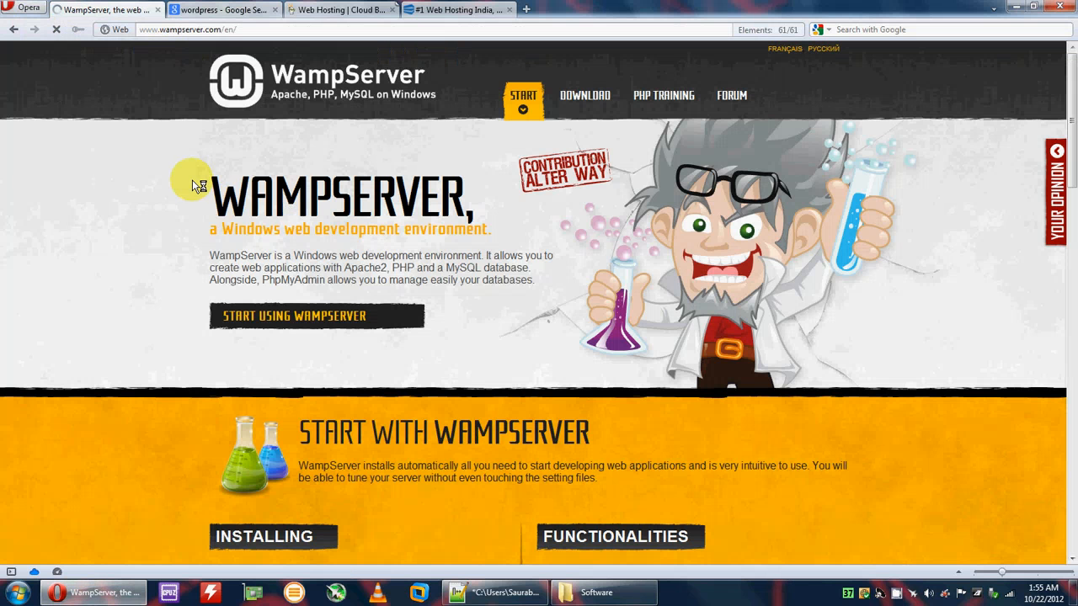
pyautogui.scroll(-10, 349, 362)
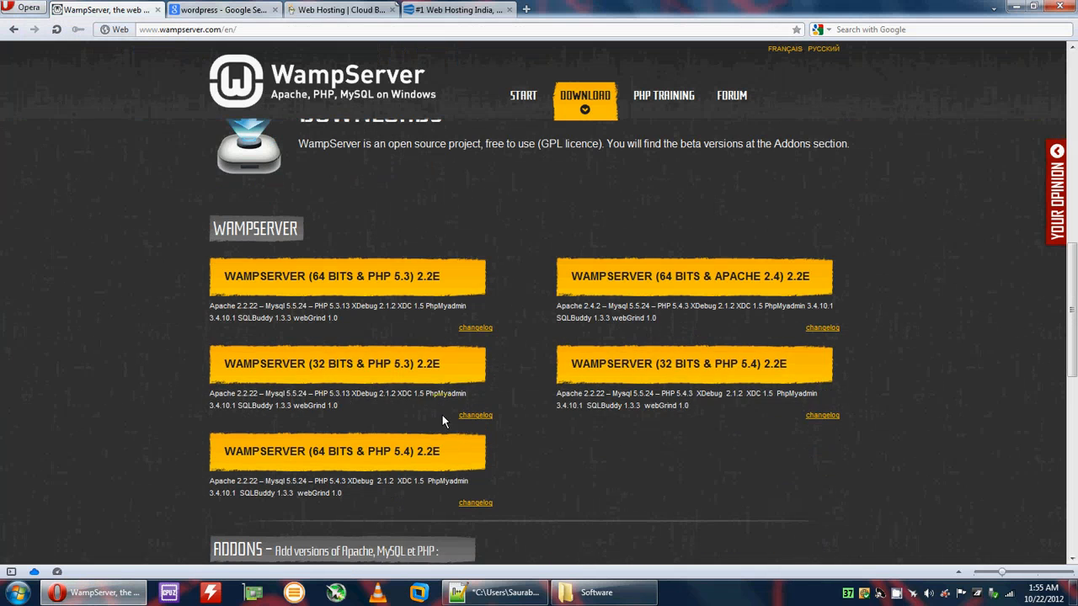
pyautogui.click(17, 593)
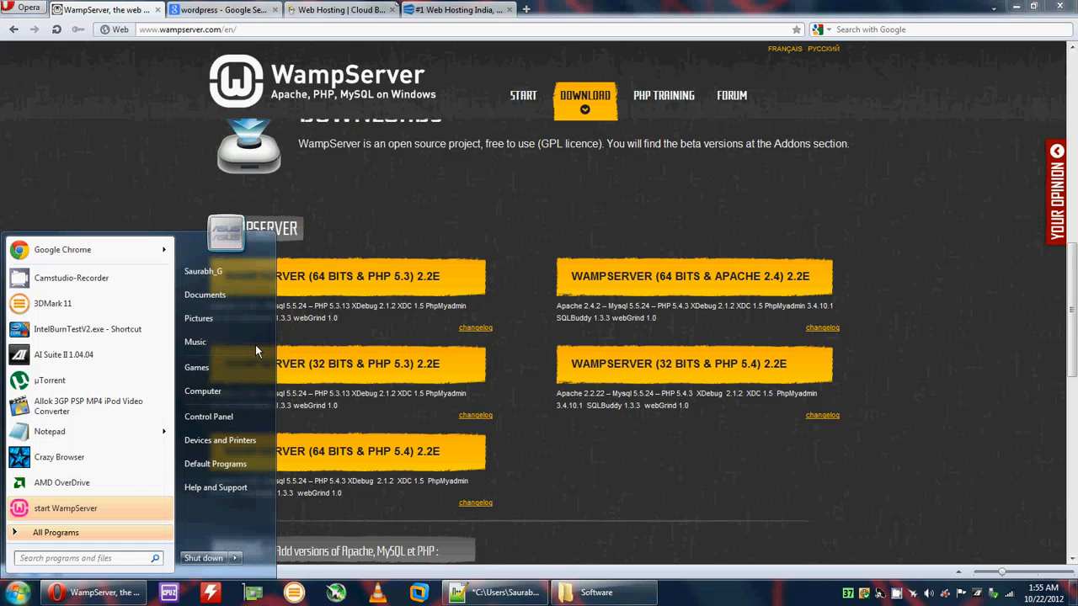
# Step: Launch the WampServer installer with httpd 2.2.22 from C:\Downloads\Software
pyautogui.click(203, 391)
pyautogui.doubleClick(190, 101)
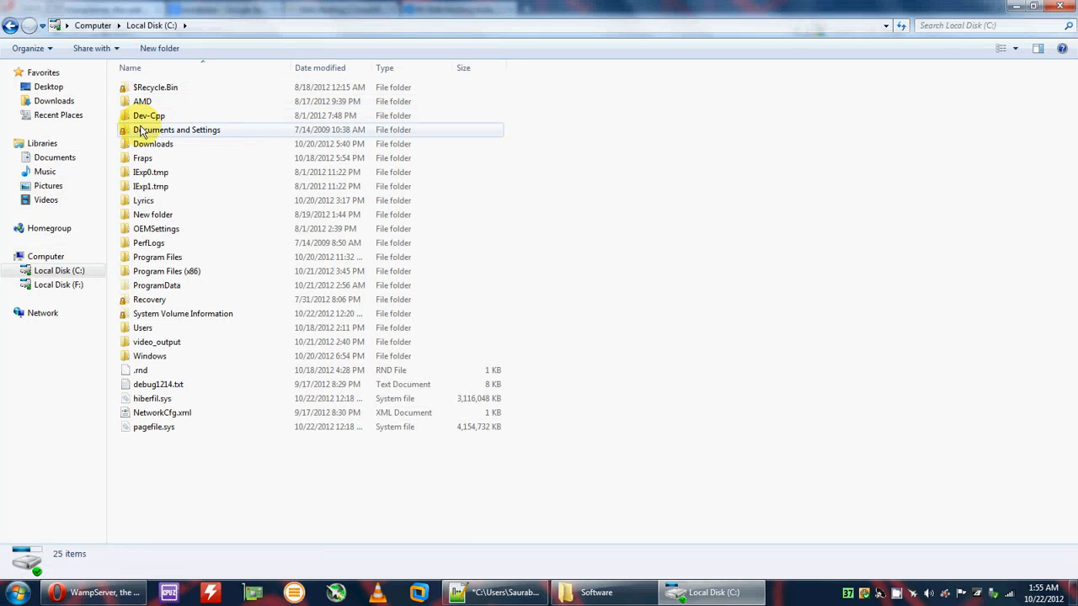
pyautogui.doubleClick(150, 143)
pyautogui.doubleClick(147, 128)
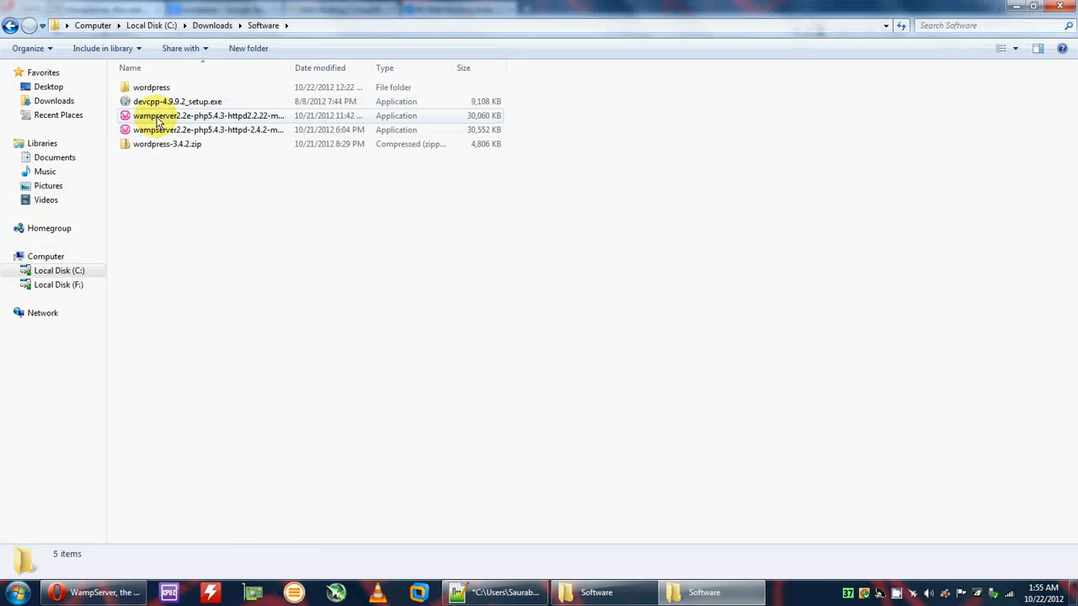
pyautogui.click(166, 129)
pyautogui.click(181, 117)
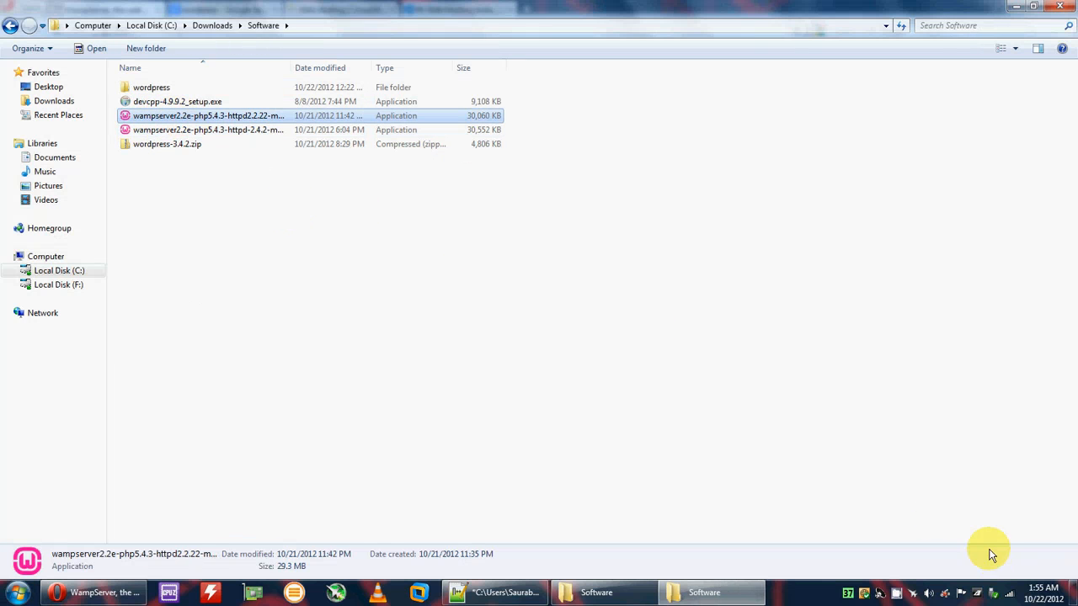
# Step: Accept the license, add a desktop icon and install WampServer
pyautogui.click(614, 402)
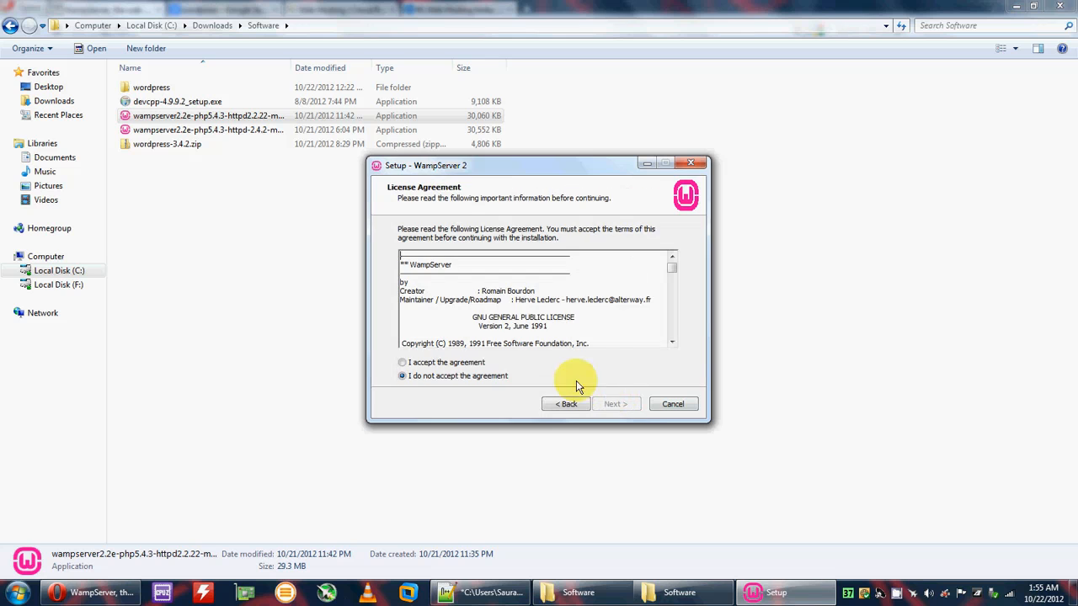
pyautogui.click(447, 362)
pyautogui.click(623, 404)
pyautogui.click(450, 287)
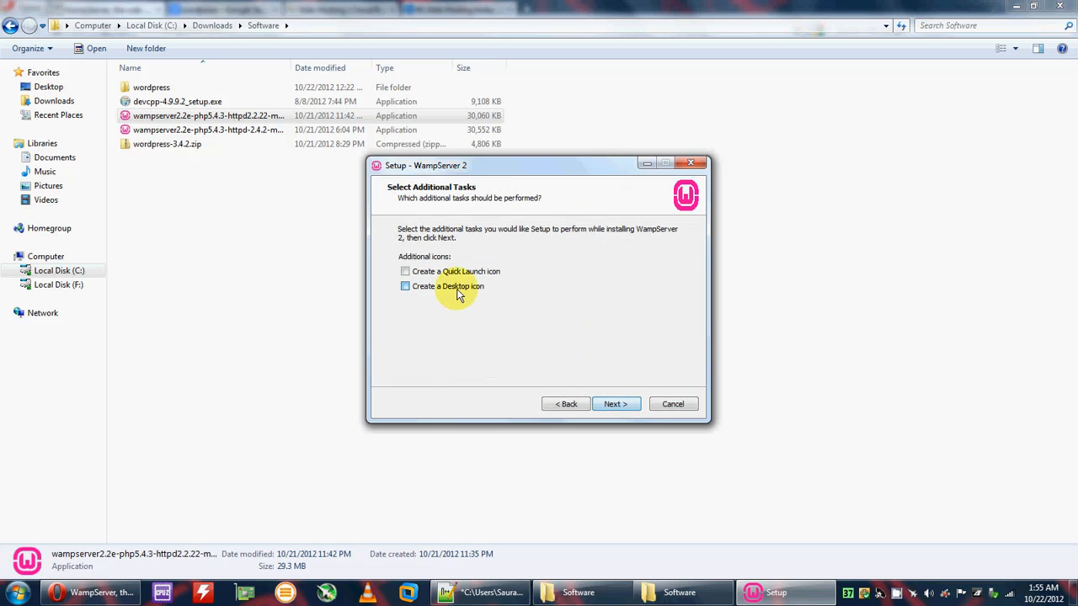
pyautogui.click(618, 405)
pyautogui.click(620, 405)
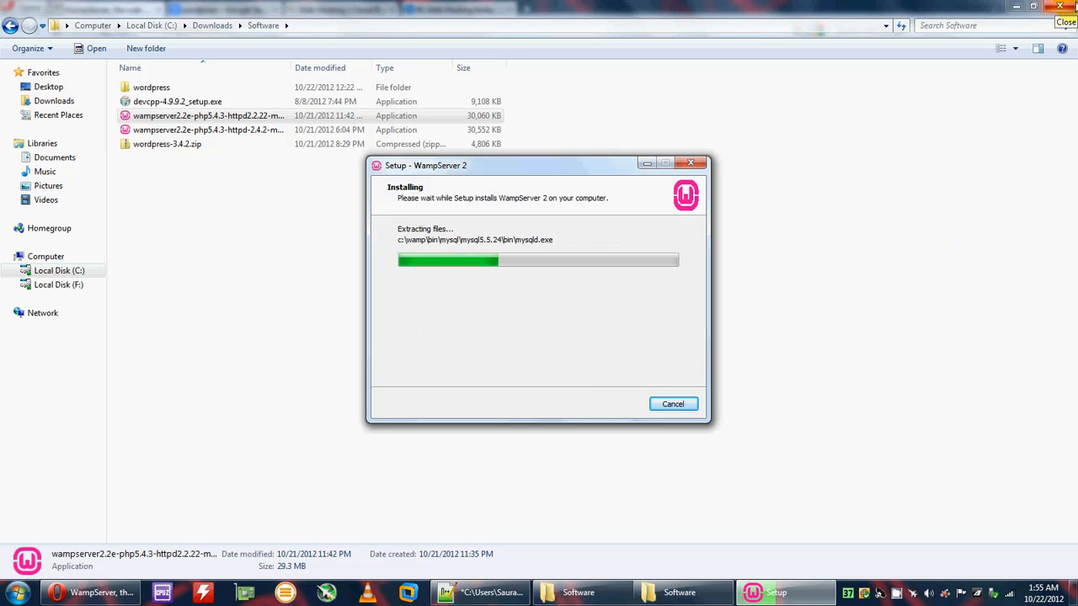
pyautogui.click(1076, 7)
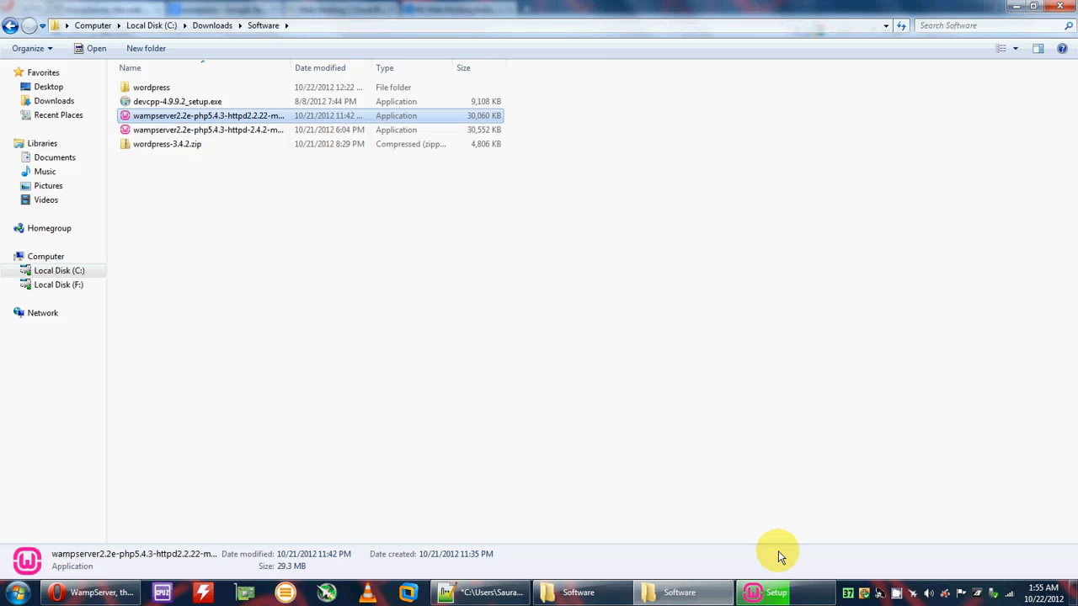
pyautogui.click(779, 597)
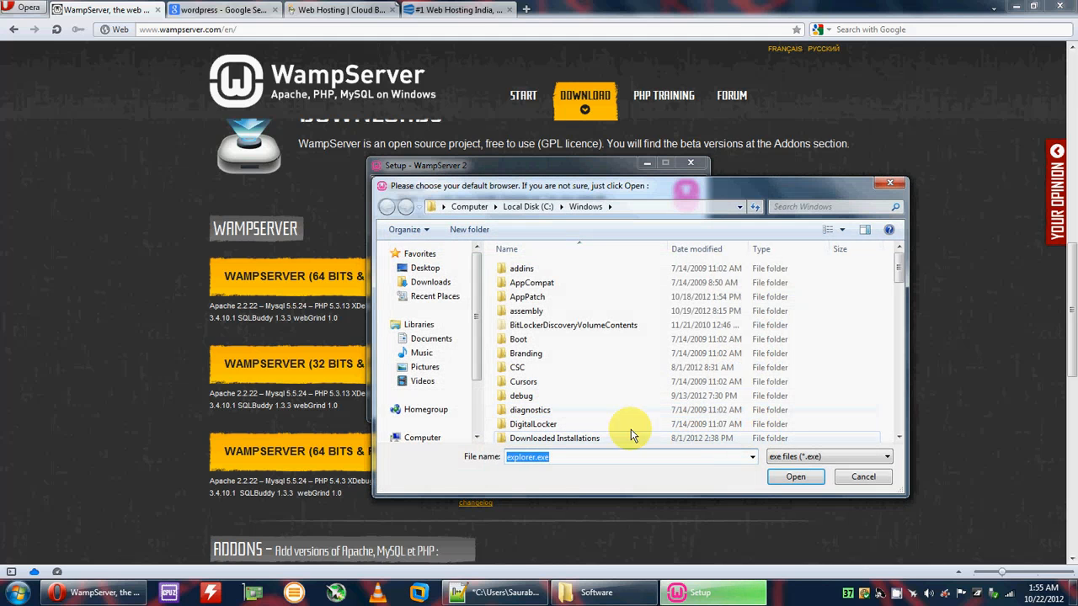
# Step: Set Opera's opera.exe as the default browser, keep the mail defaults and finish setup
pyautogui.click(529, 208)
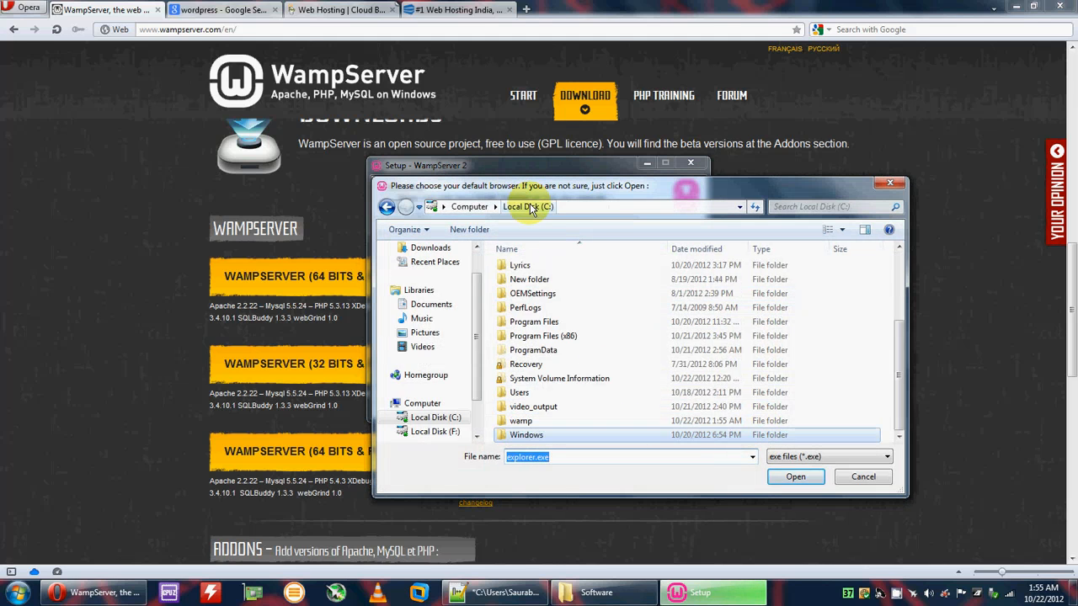
pyautogui.doubleClick(570, 336)
pyautogui.click(548, 410)
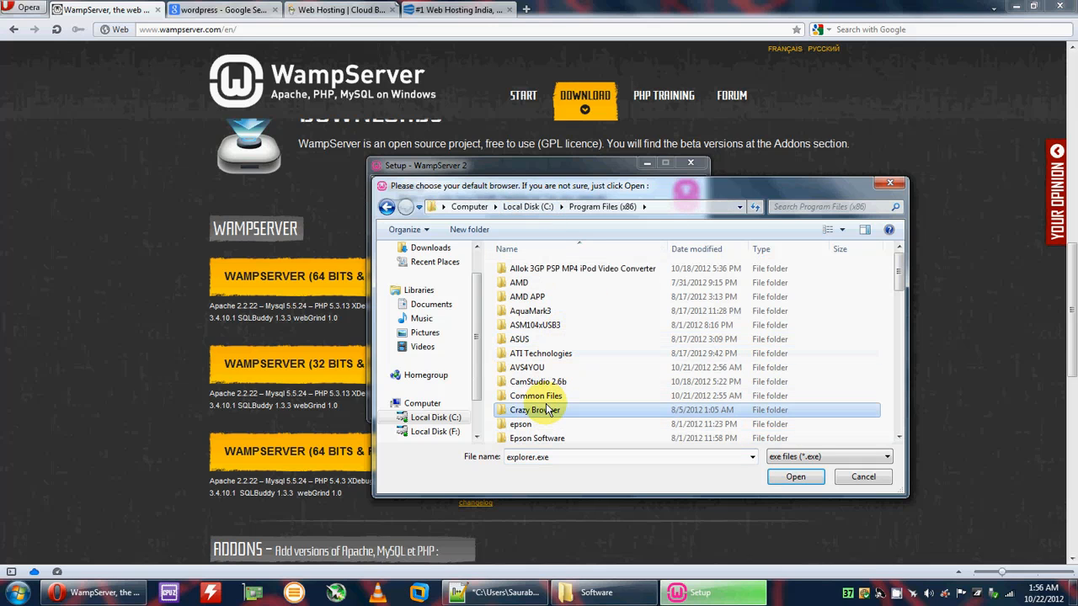
pyautogui.press('o')
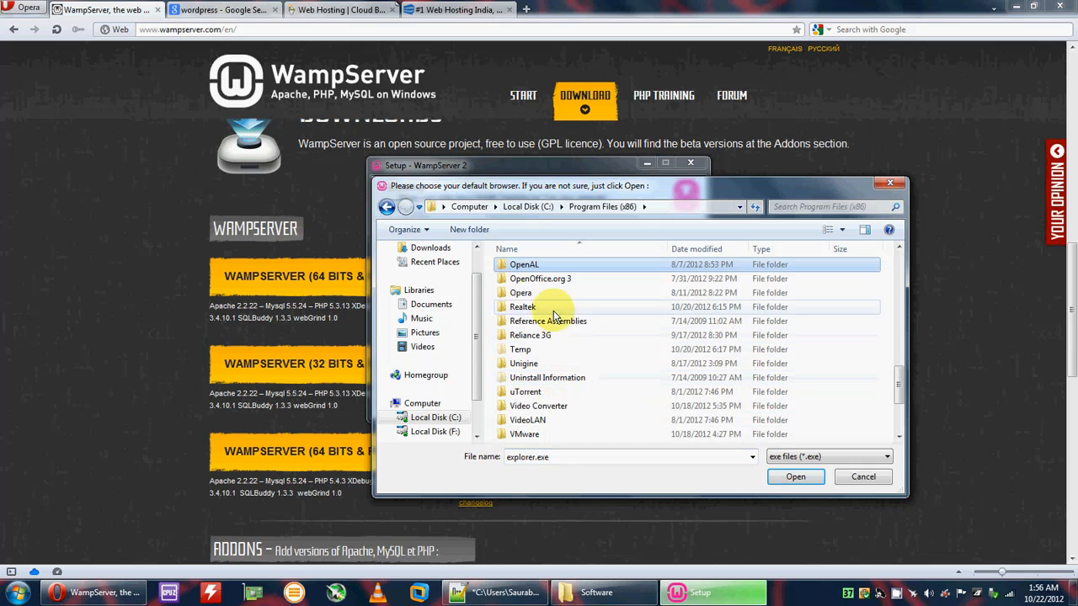
pyautogui.doubleClick(521, 292)
pyautogui.doubleClick(527, 424)
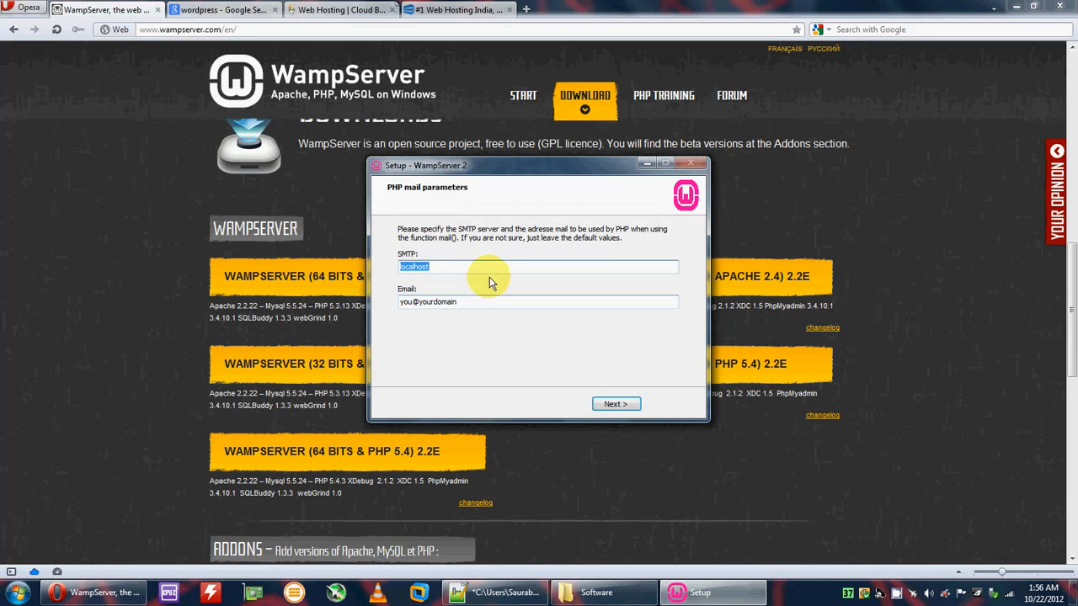
pyautogui.click(614, 405)
pyautogui.click(621, 403)
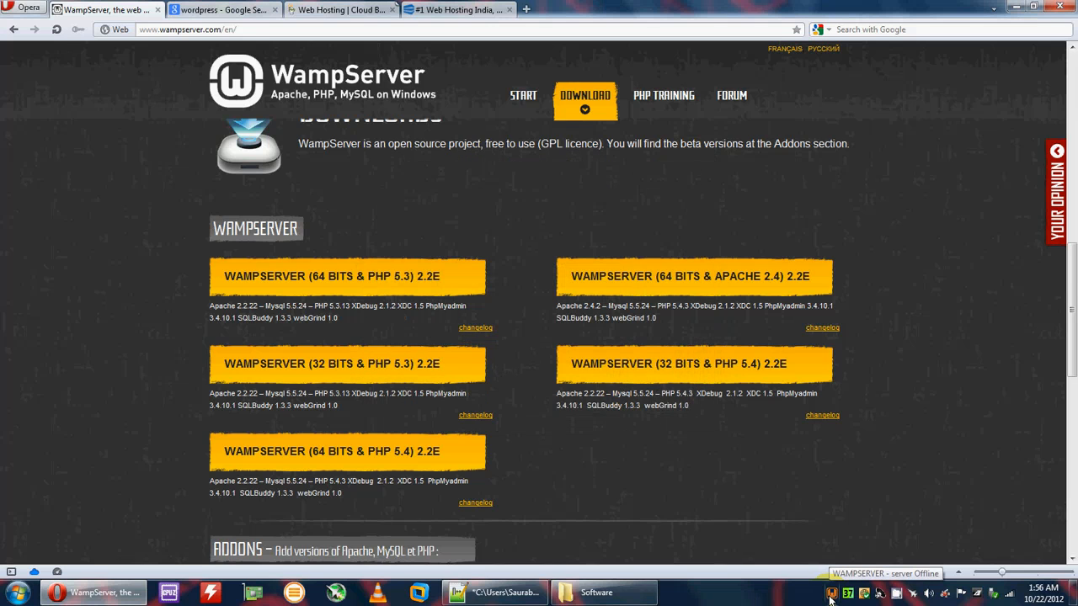
# Step: Check the localhost homepage at 127.0.0.1, then select wordpress-3.4.2.zip in the Software folder
pyautogui.click(525, 9)
pyautogui.write('127.0.0.1')
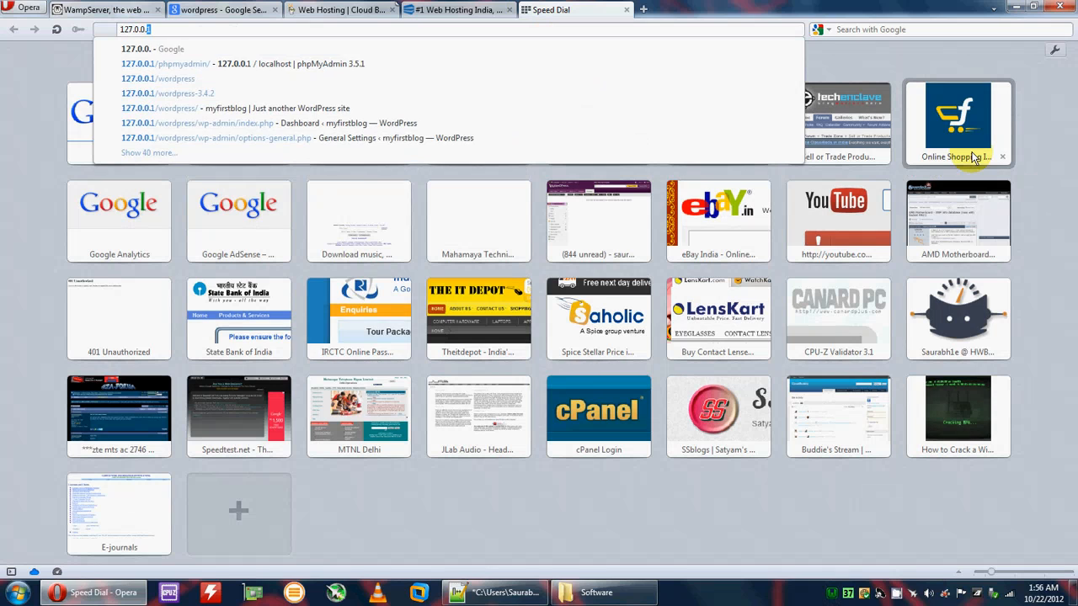
pyautogui.press('Return')
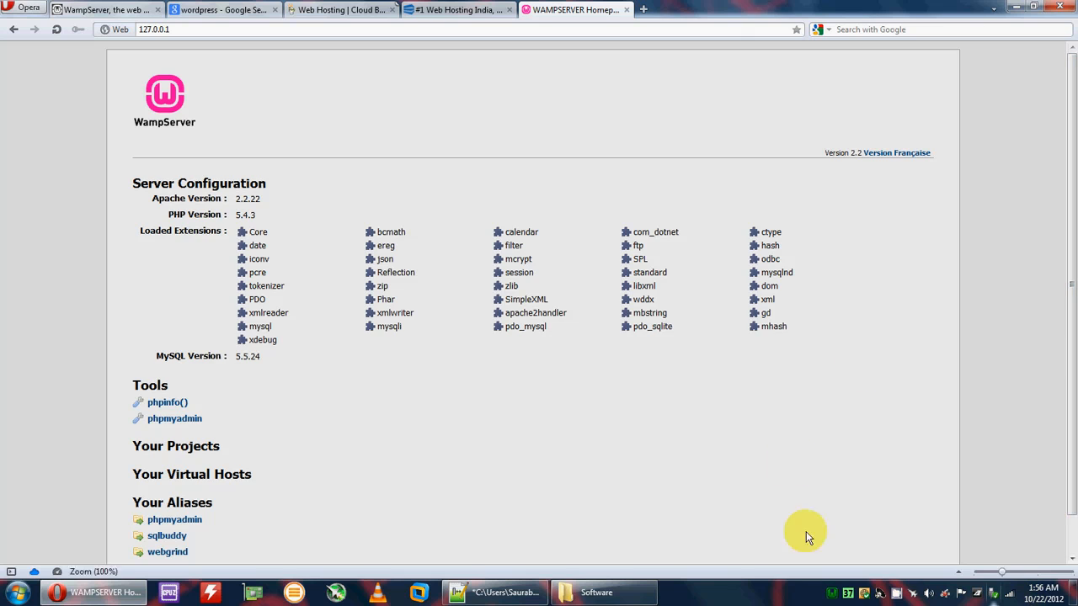
pyautogui.scroll(-2, 784, 469)
pyautogui.moveTo(175, 404); pyautogui.dragTo(227, 408)
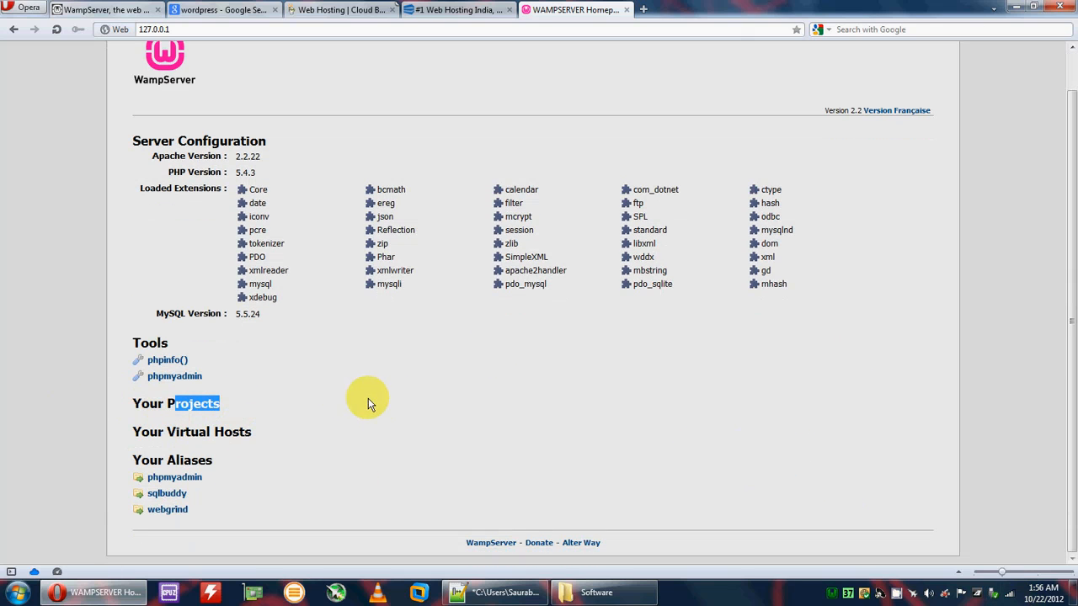
pyautogui.click(593, 592)
pyautogui.click(197, 145)
# Step: Copy wordpress-3.4.2.zip into the C:\wamp\www folder
pyautogui.rightClick(195, 144)
pyautogui.click(227, 341)
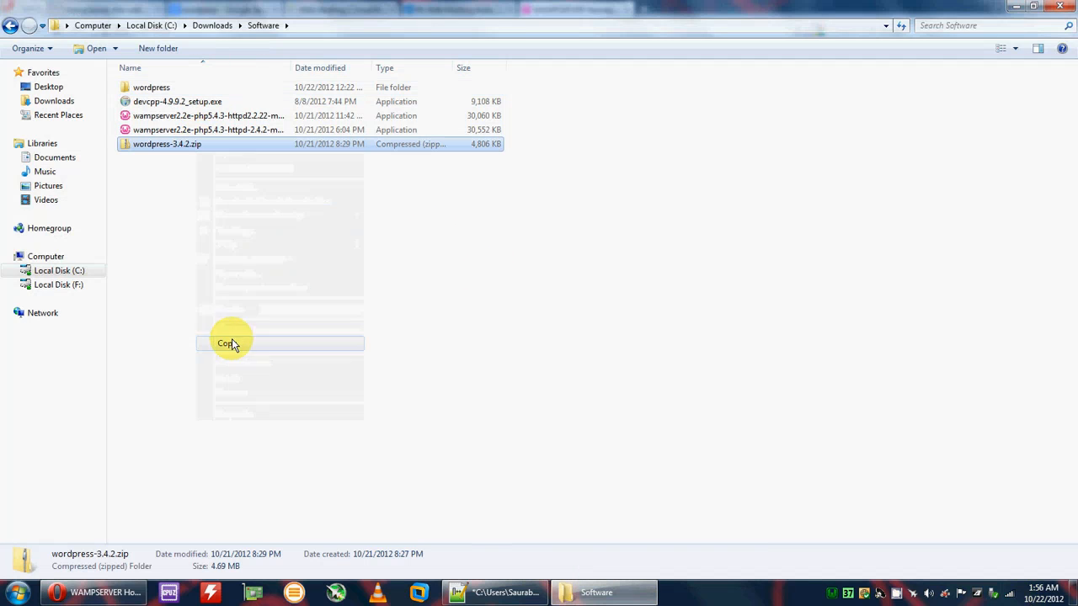
pyautogui.click(73, 270)
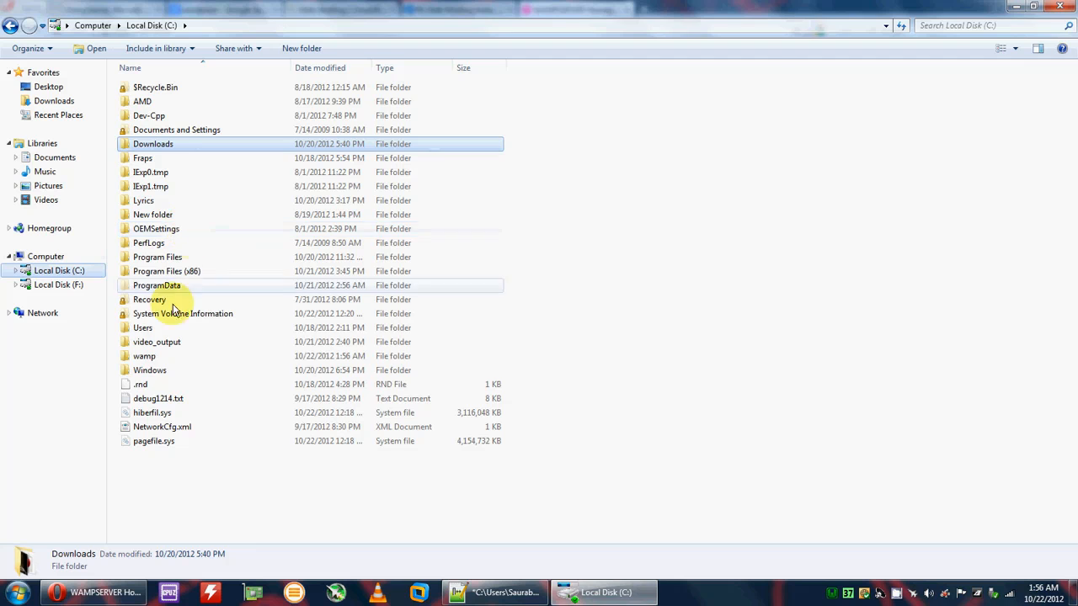
pyautogui.click(156, 359)
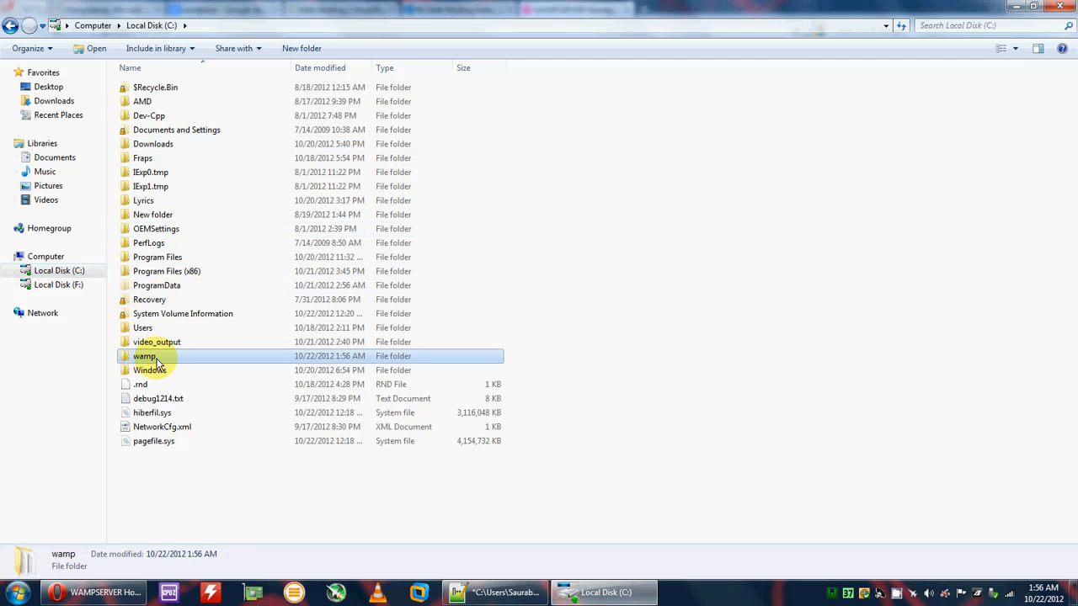
pyautogui.doubleClick(158, 359)
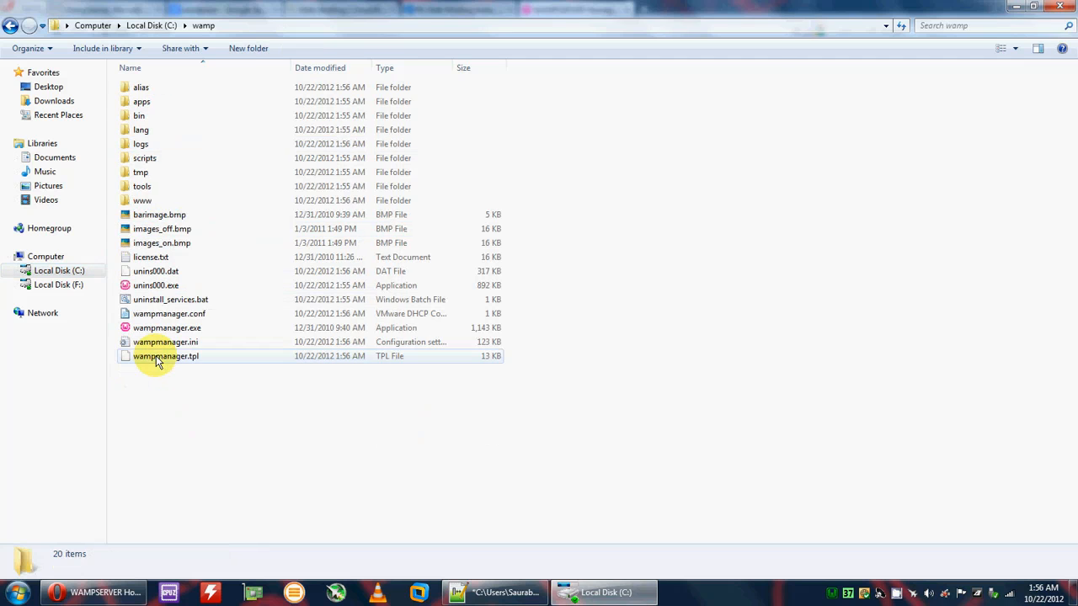
pyautogui.doubleClick(138, 202)
pyautogui.rightClick(160, 193)
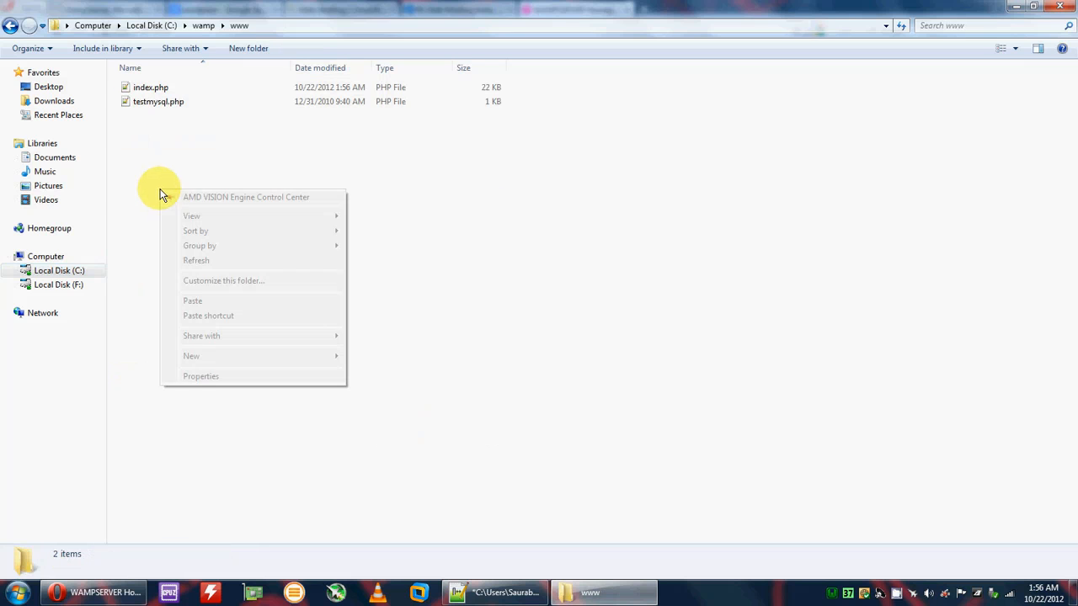
pyautogui.click(191, 303)
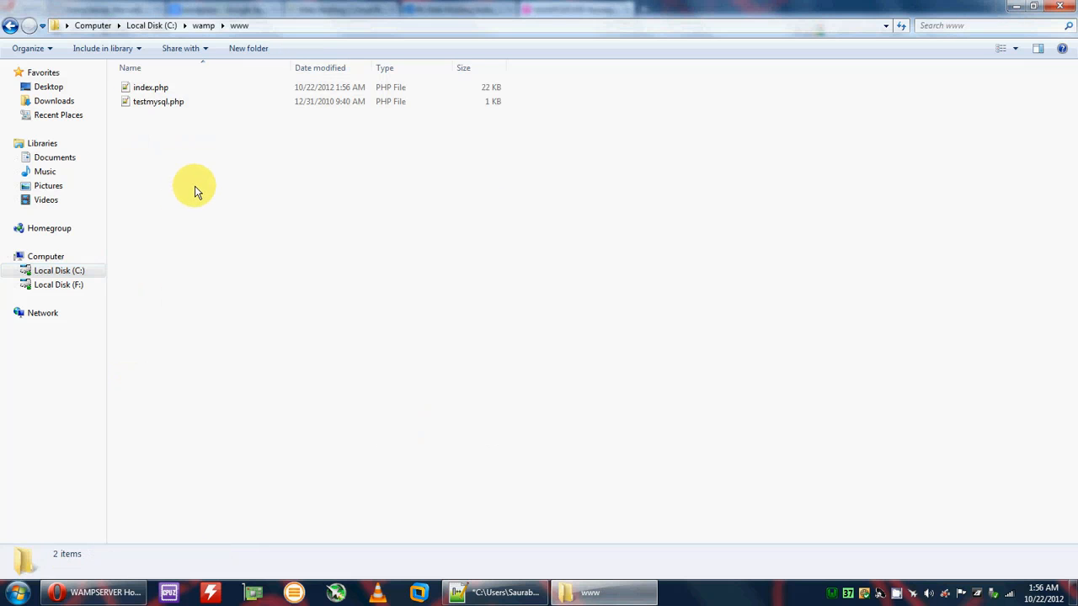
pyautogui.rightClick(159, 112)
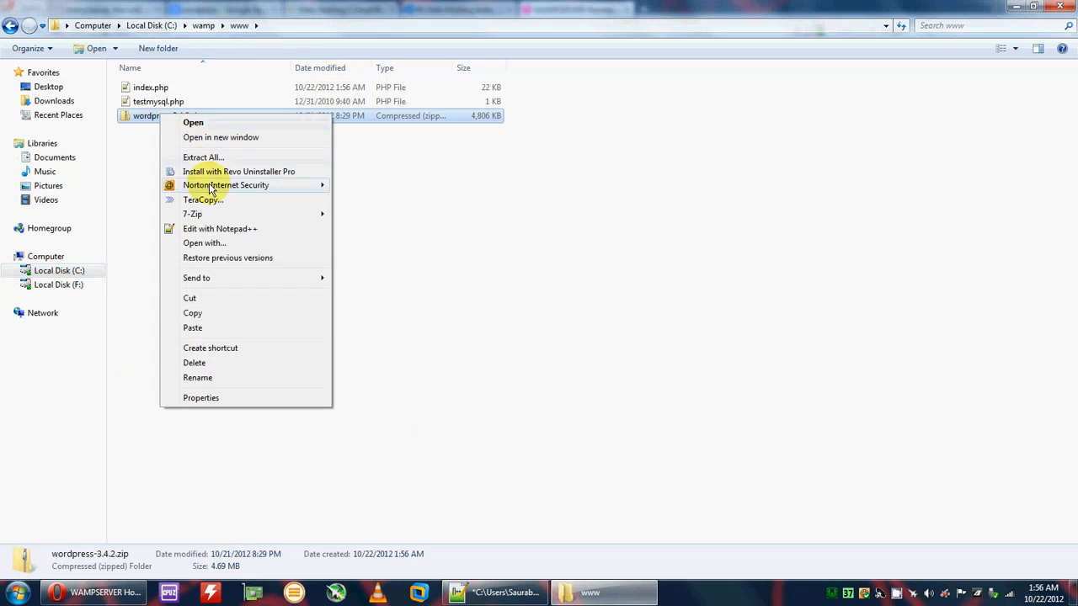
pyautogui.moveTo(203, 217)
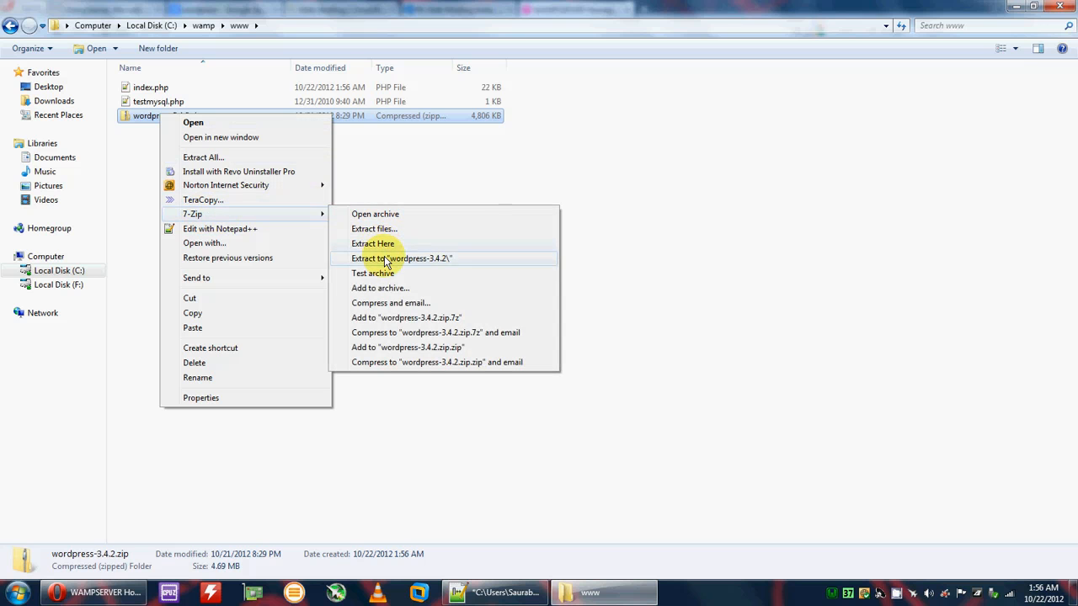
pyautogui.click(396, 259)
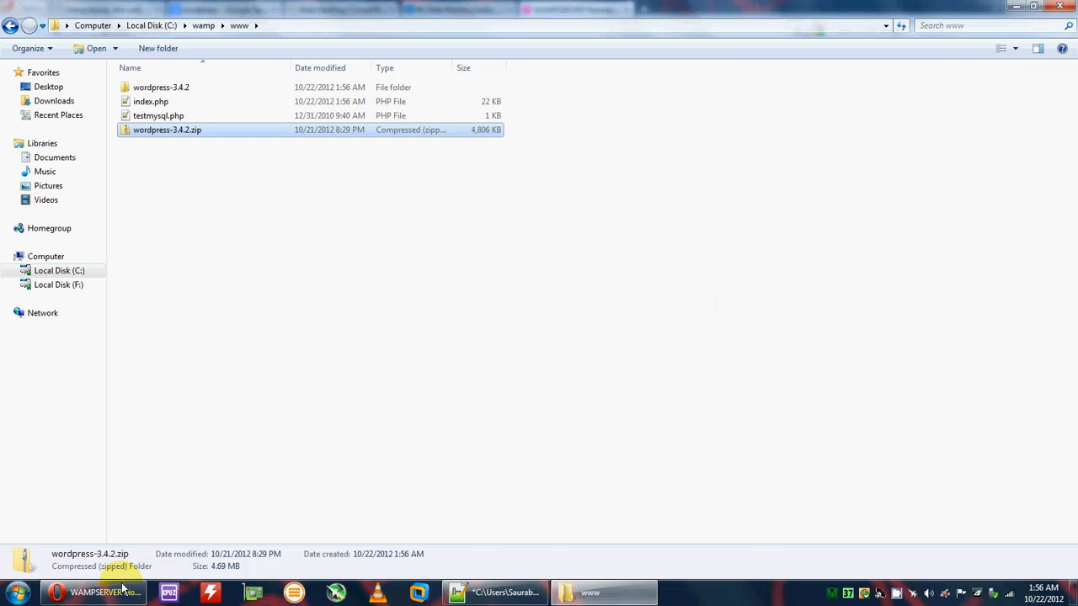
pyautogui.click(97, 592)
# Step: Start the wordpress-3.4.2 configuration and submit database details (wordpress, localhost, prefix wp_)
pyautogui.click(60, 31)
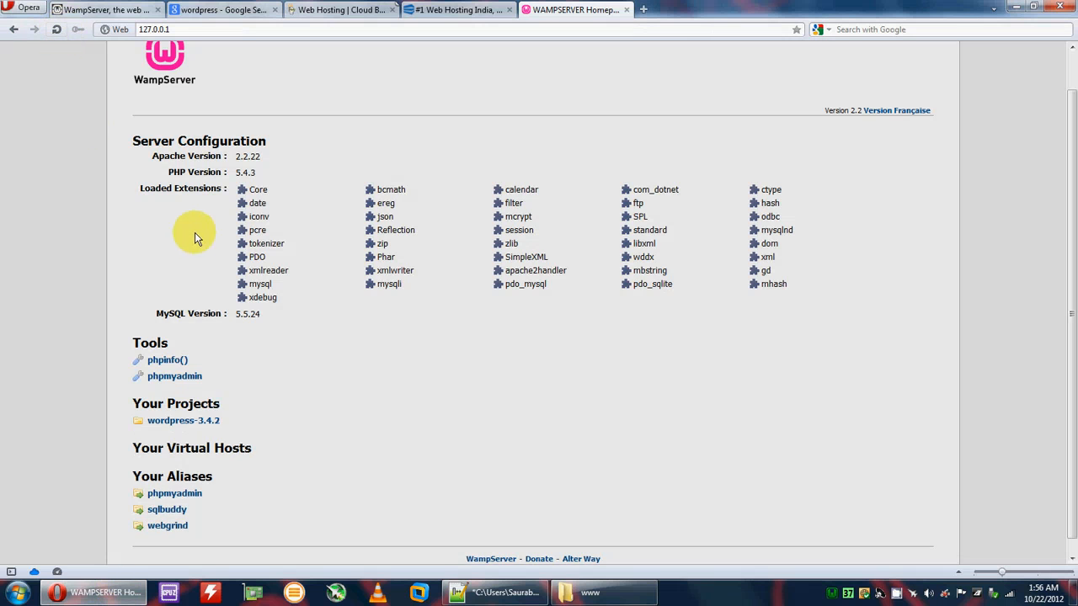
pyautogui.click(193, 425)
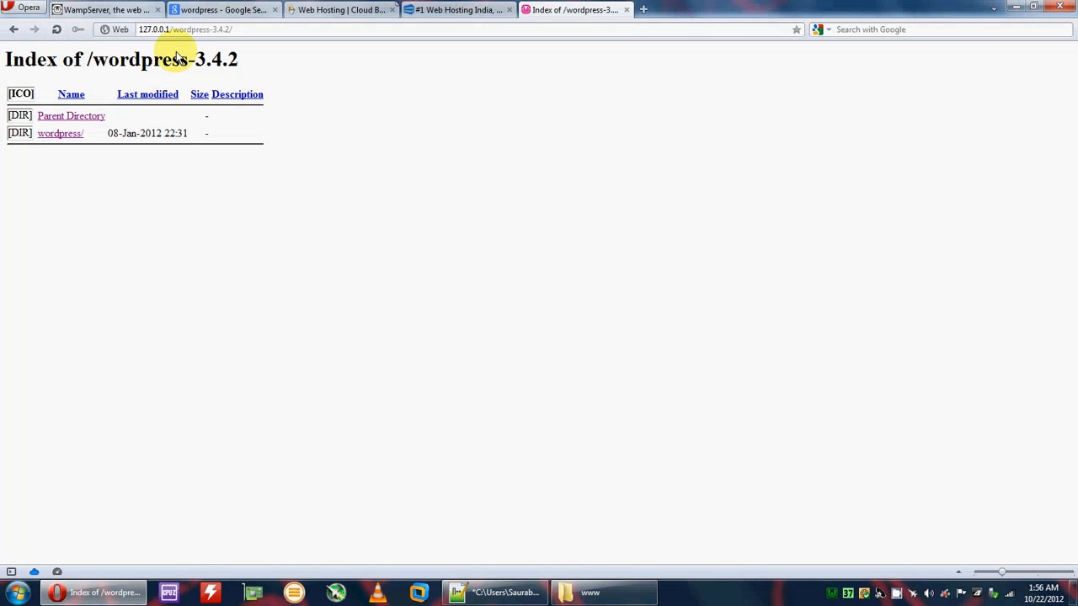
pyautogui.click(59, 133)
pyautogui.click(353, 219)
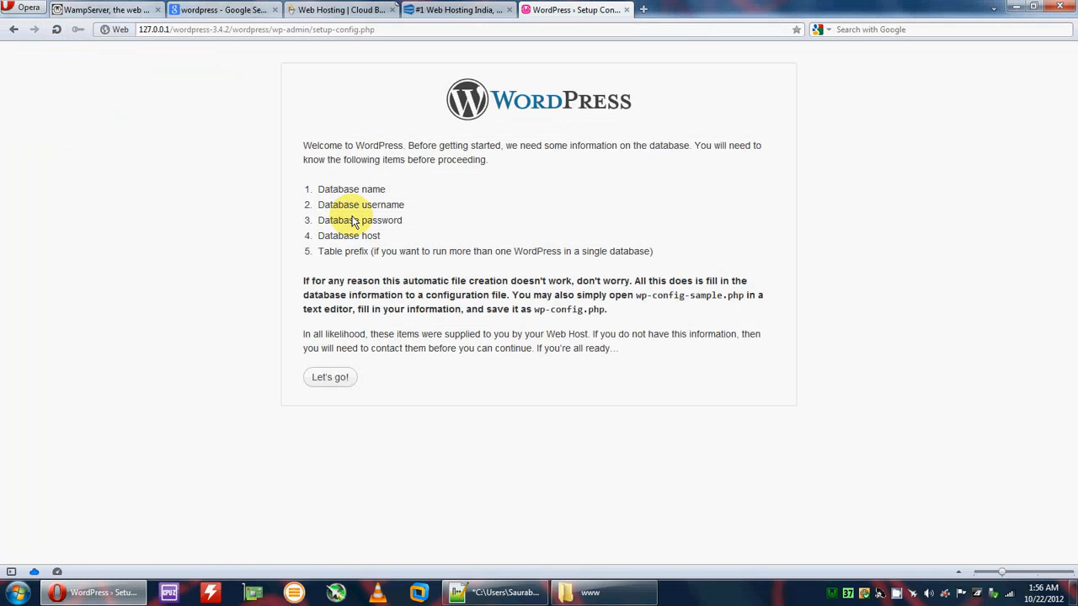
pyautogui.click(329, 378)
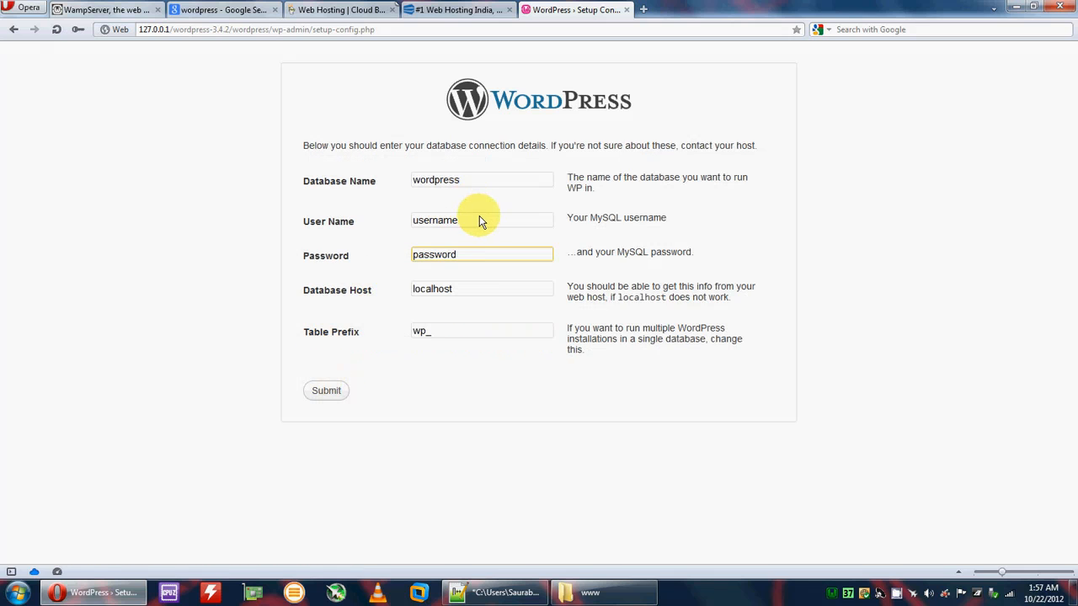
pyautogui.moveTo(480, 219); pyautogui.dragTo(346, 221)
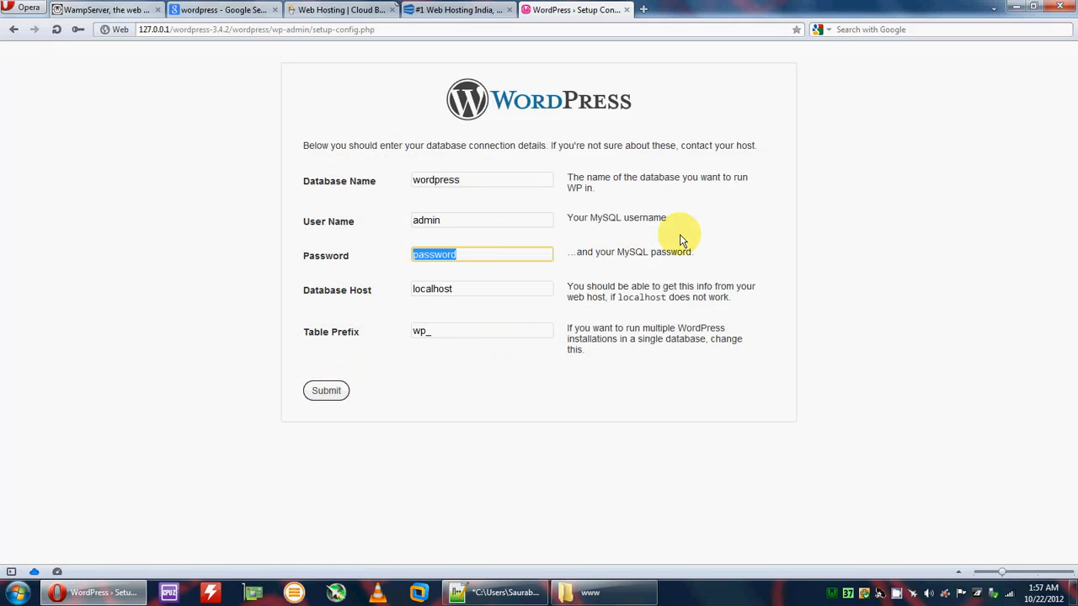
pyautogui.write('pass')
pyautogui.click(319, 392)
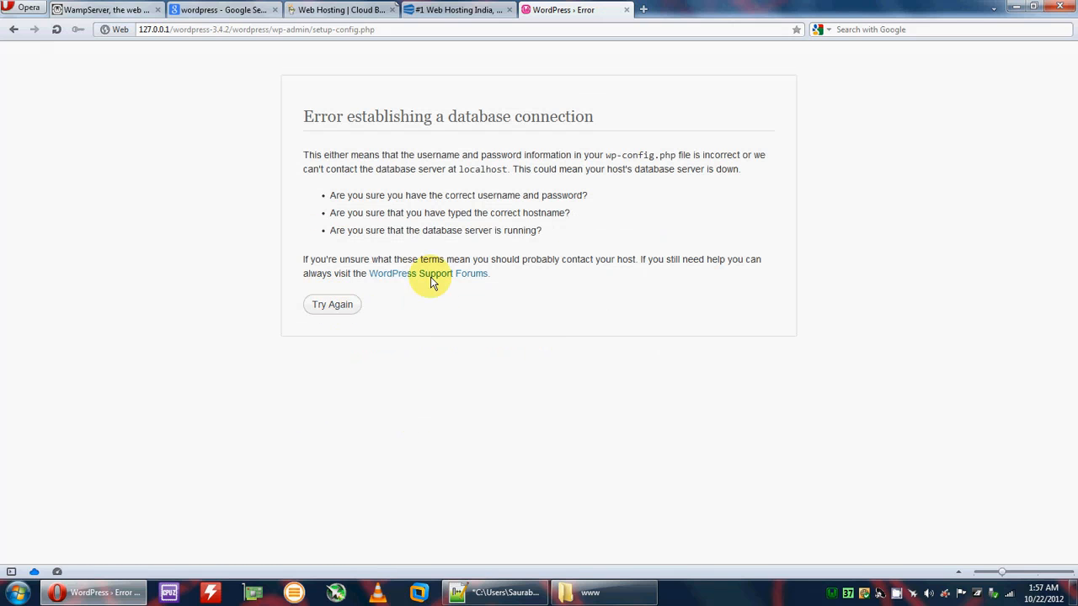
# Step: Open phpMyAdmin from the local server page and look at the test database
pyautogui.click(643, 9)
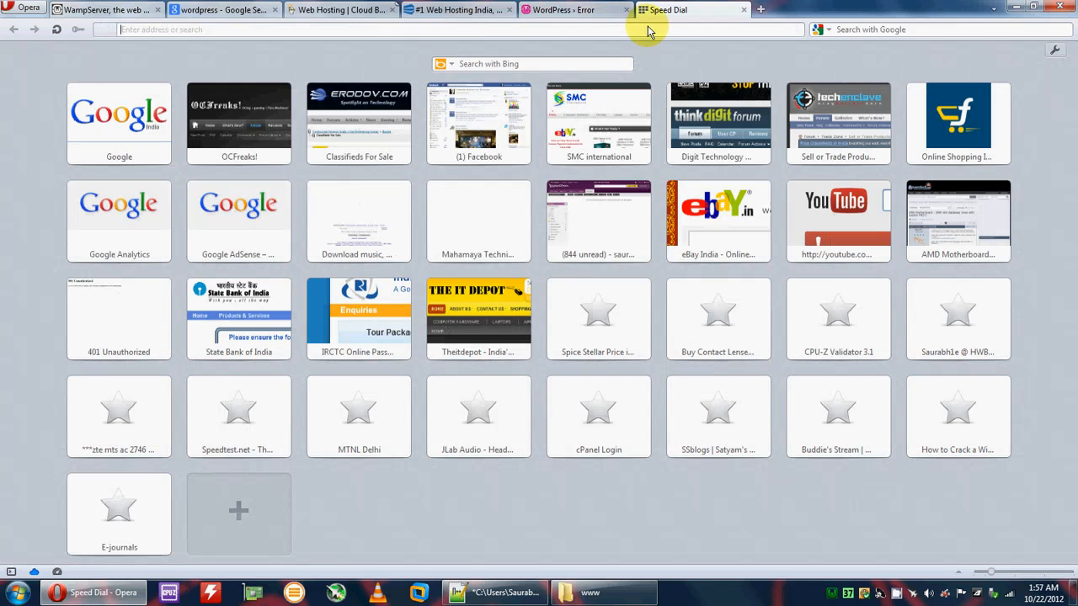
pyautogui.write('127.0.0.')
pyautogui.press('Return')
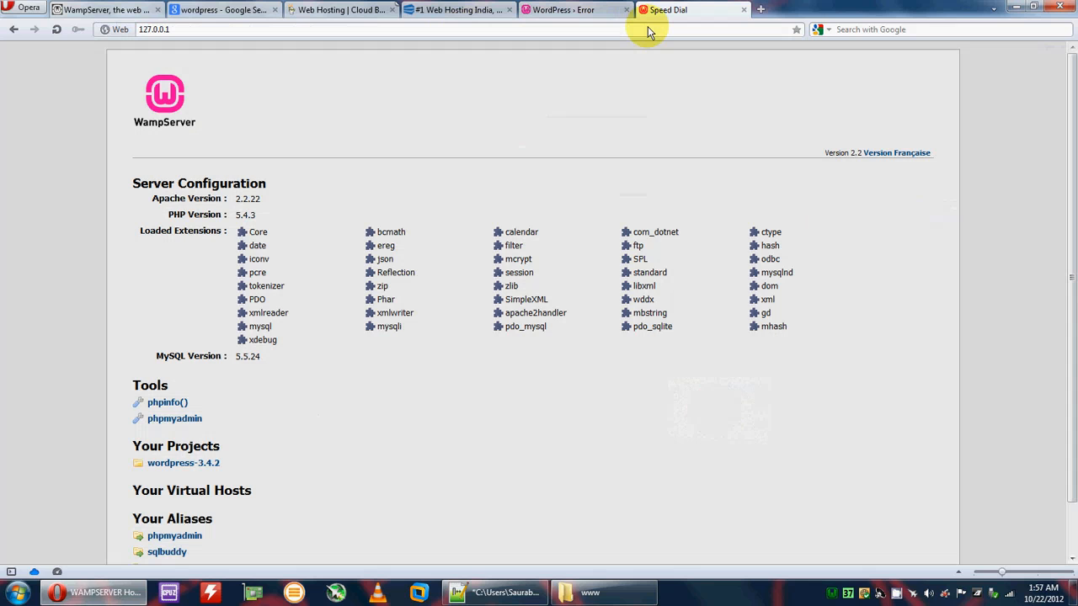
pyautogui.click(175, 419)
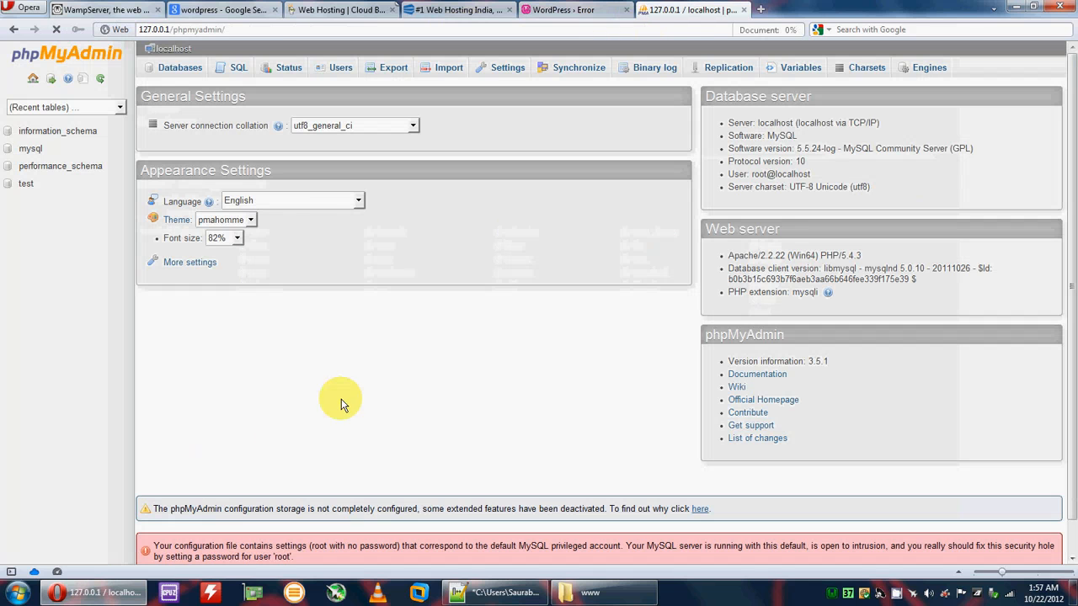
pyautogui.click(162, 70)
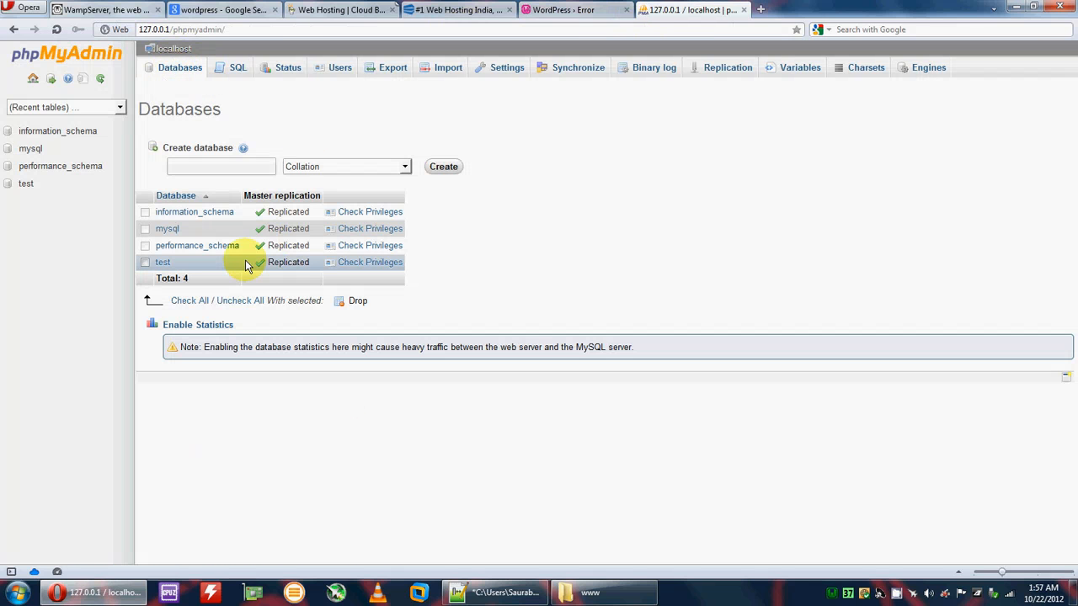
pyautogui.click(162, 262)
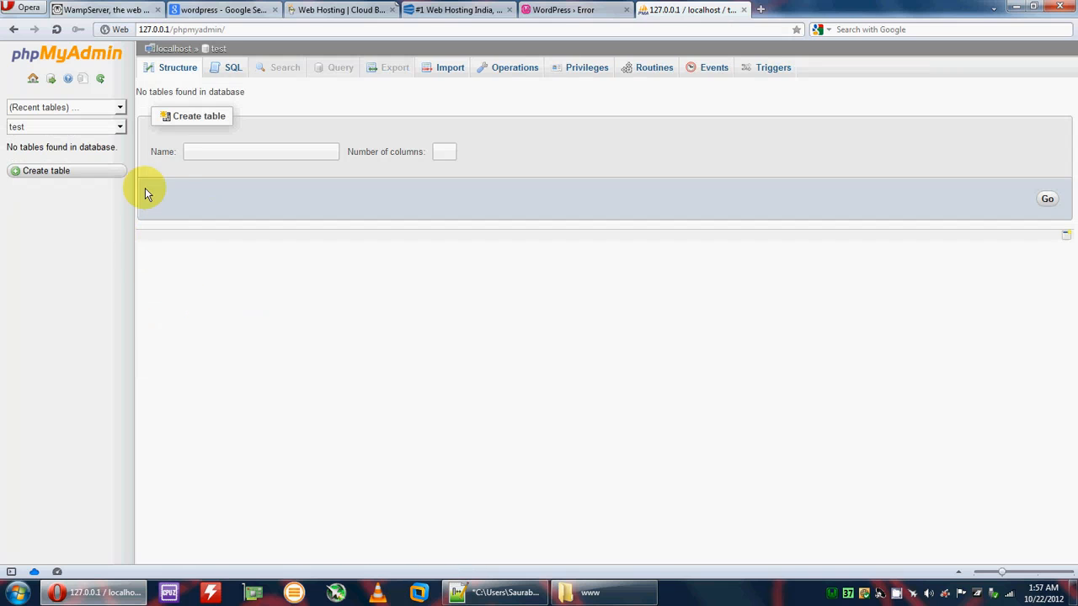
# Step: Check which users have privileges on test, then return to the WordPress database form
pyautogui.click(13, 28)
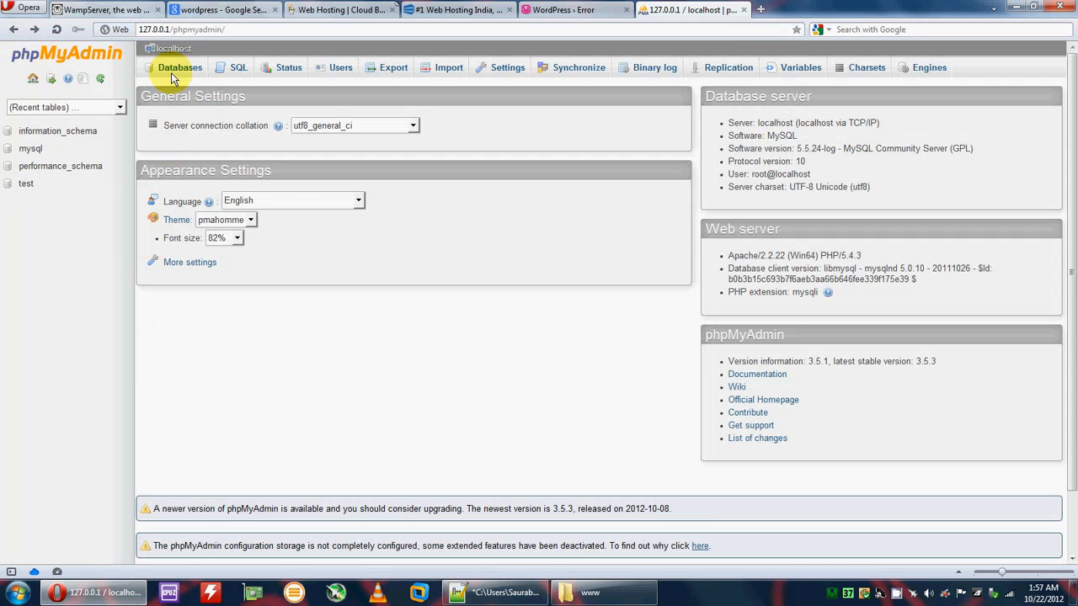
pyautogui.click(162, 69)
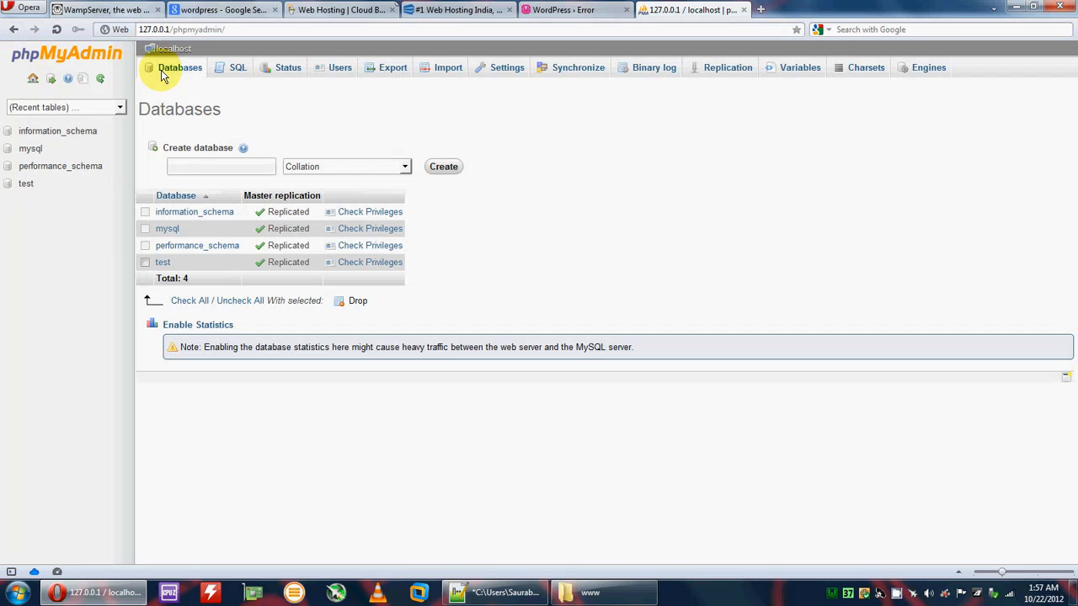
pyautogui.click(377, 264)
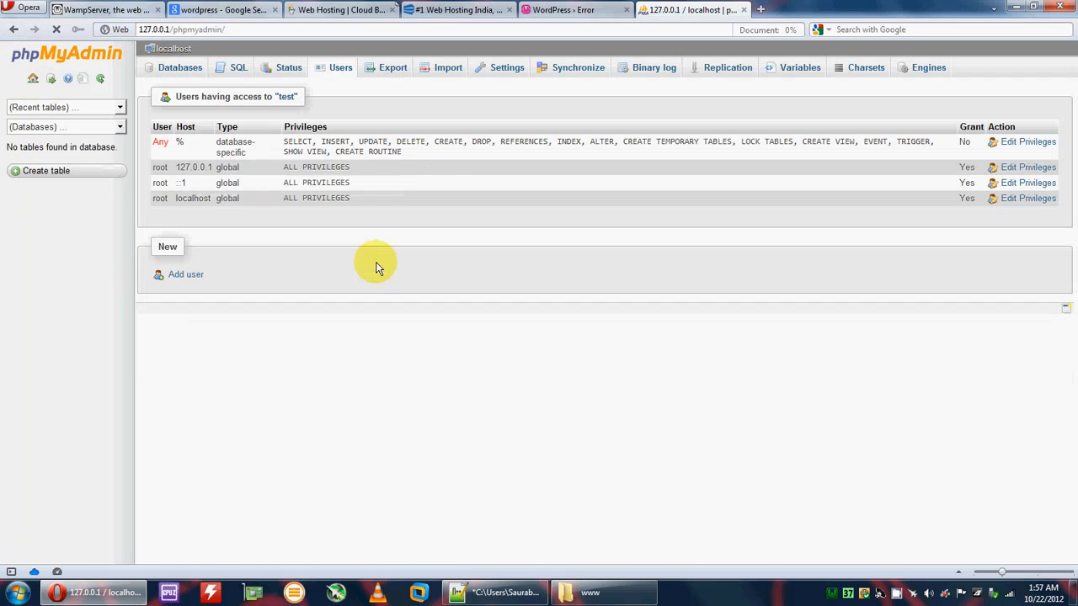
pyautogui.doubleClick(163, 168)
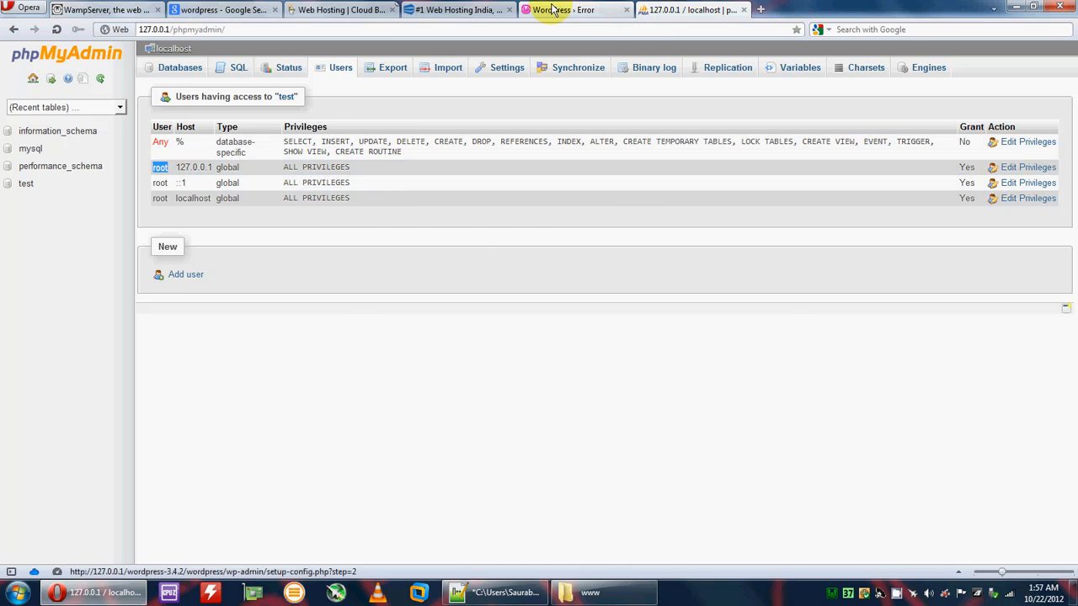
pyautogui.click(548, 10)
pyautogui.click(331, 305)
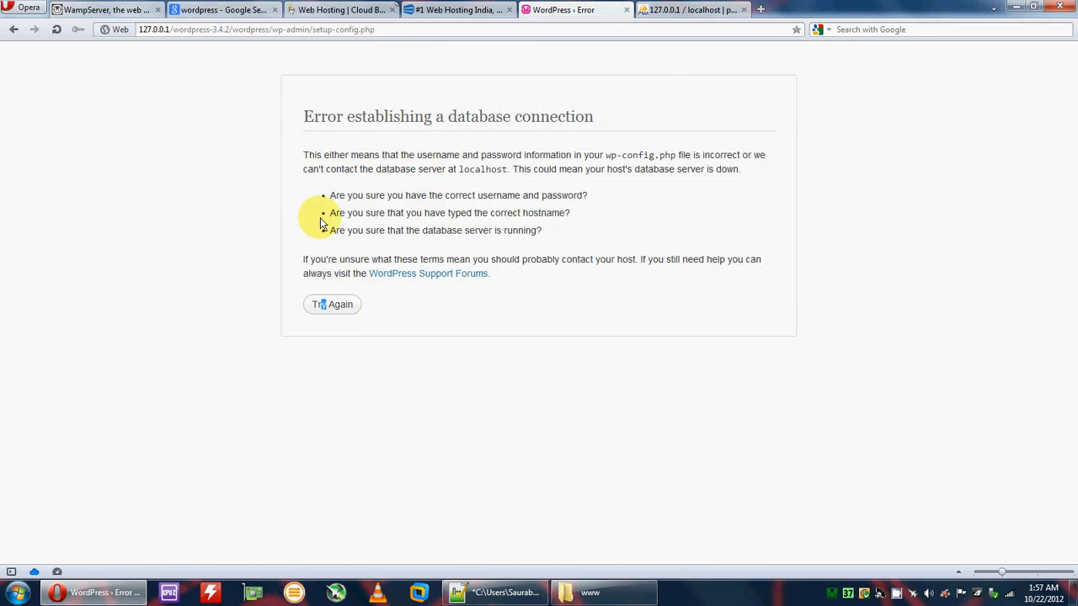
# Step: Change the database name to test and user to root, submit, and run the install
pyautogui.doubleClick(468, 182)
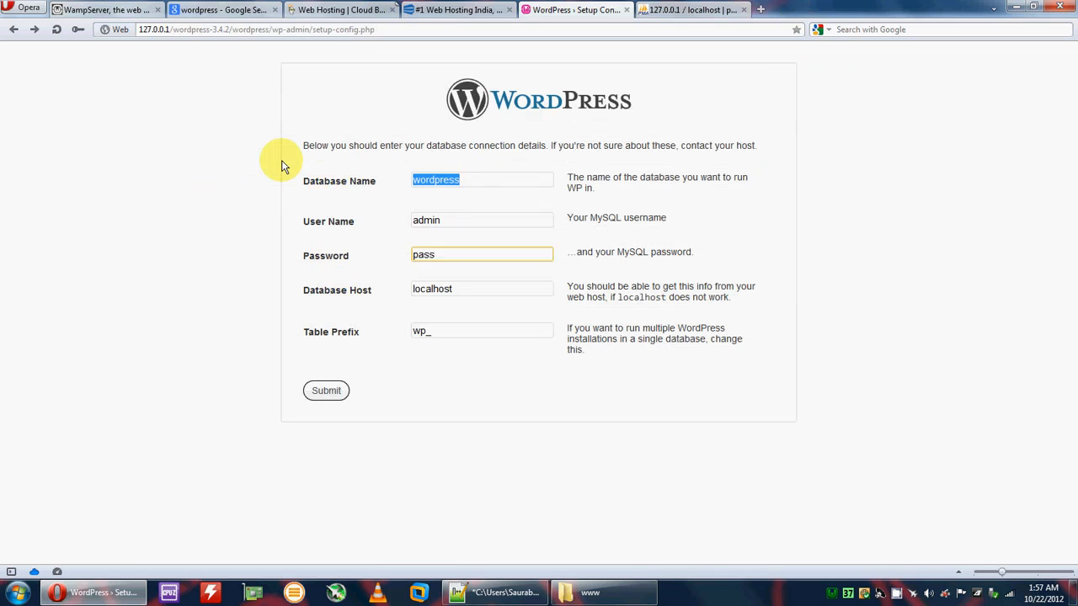
pyautogui.write('test')
pyautogui.press('Tab')
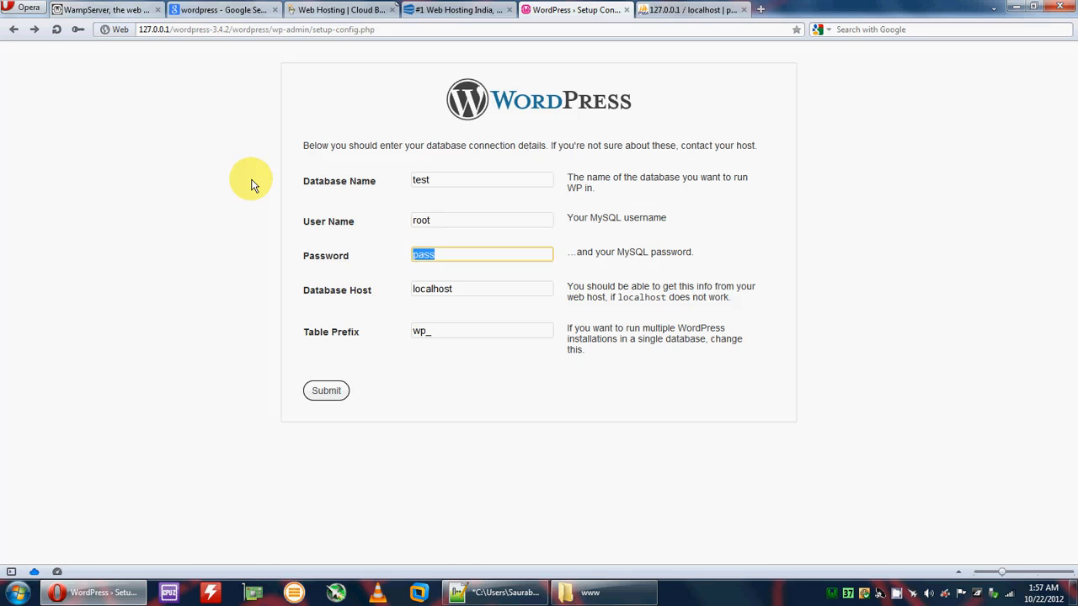
pyautogui.click(324, 390)
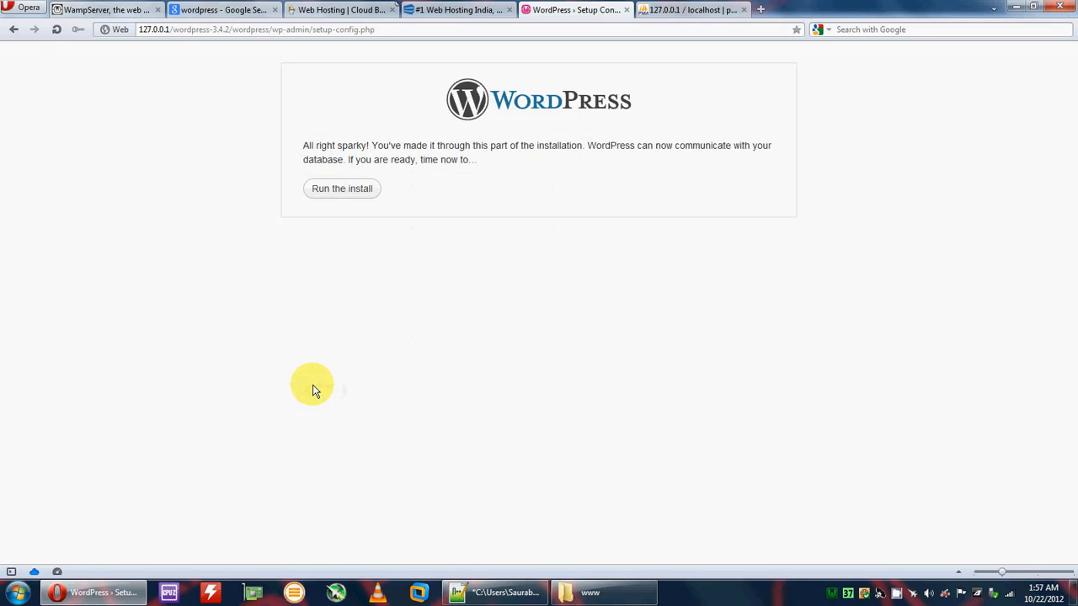
pyautogui.click(360, 196)
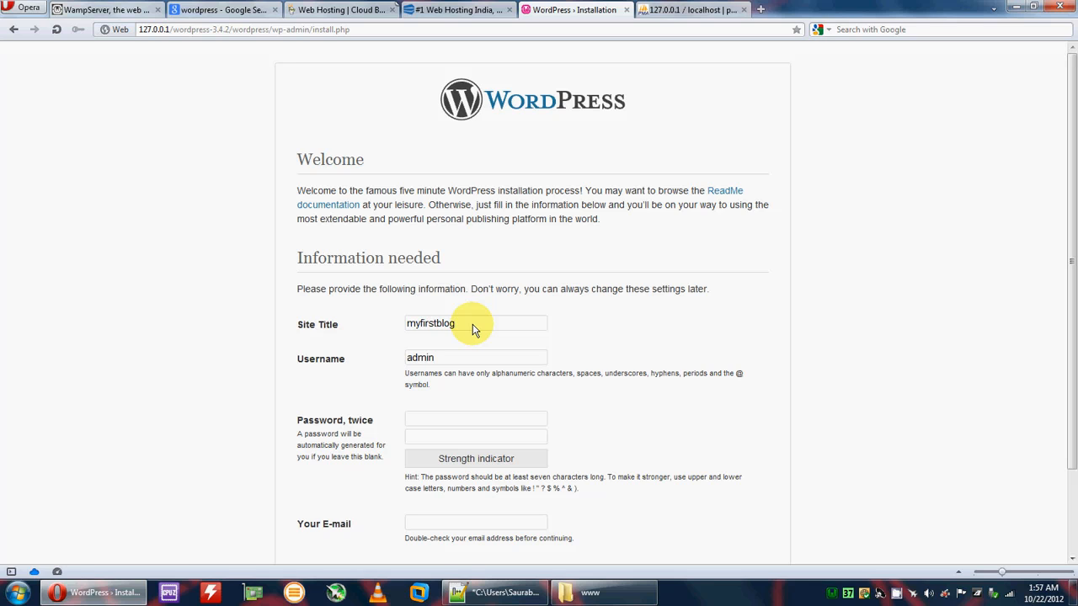
# Step: Enter the admin password twice and install WordPress
pyautogui.click(414, 419)
pyautogui.write('••••')
pyautogui.press('Tab')
pyautogui.write('••••')
pyautogui.scroll(-2, 549, 442)
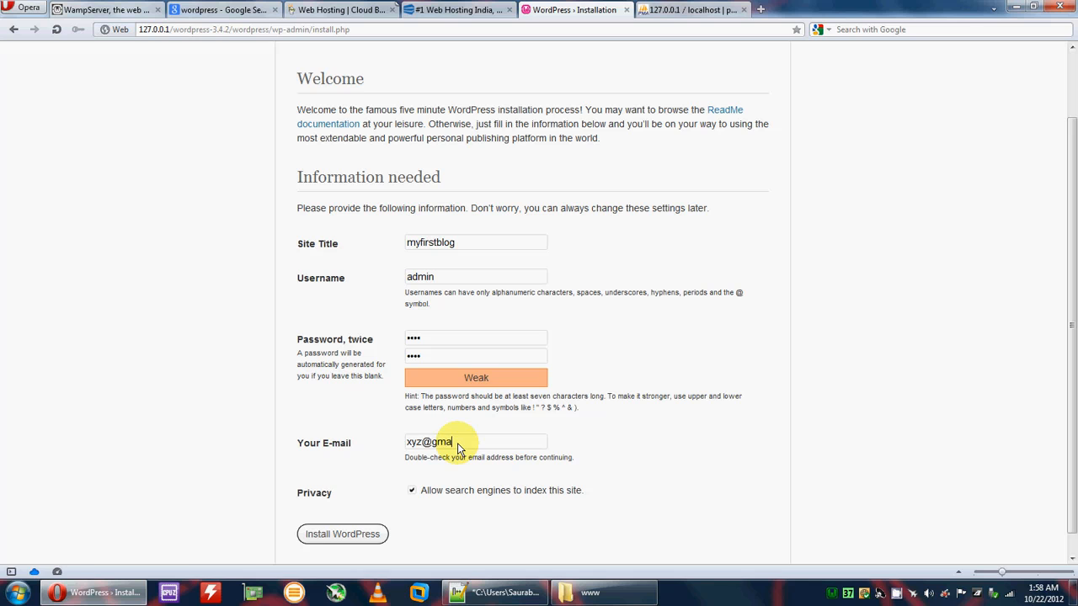
pyautogui.scroll(-1, 413, 481)
pyautogui.click(342, 511)
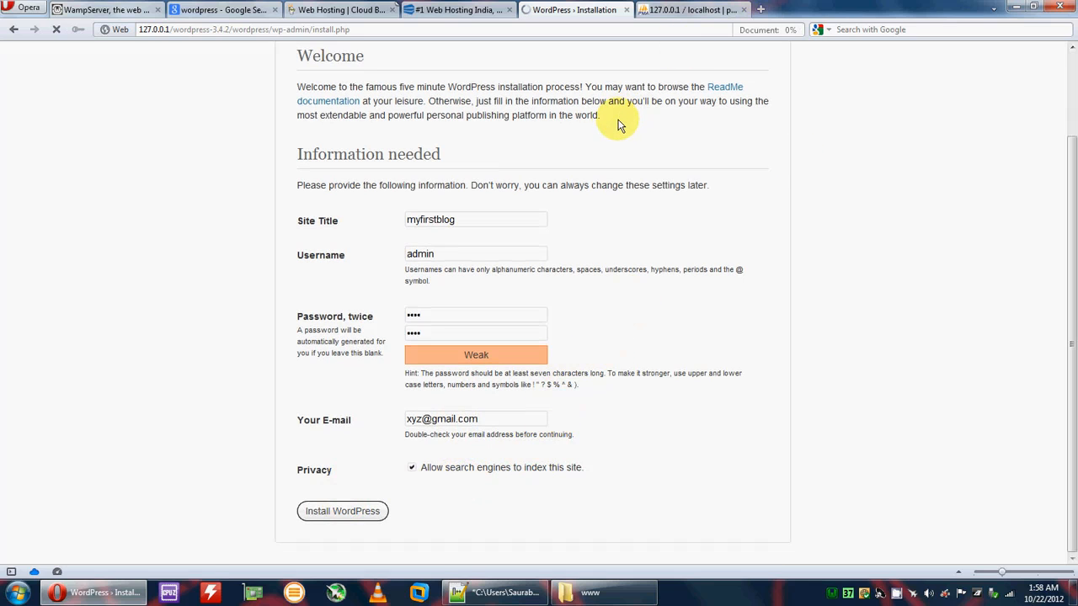
# Step: Close the phpMyAdmin, Google search and WampServer website tabs
pyautogui.click(669, 9)
pyautogui.click(744, 9)
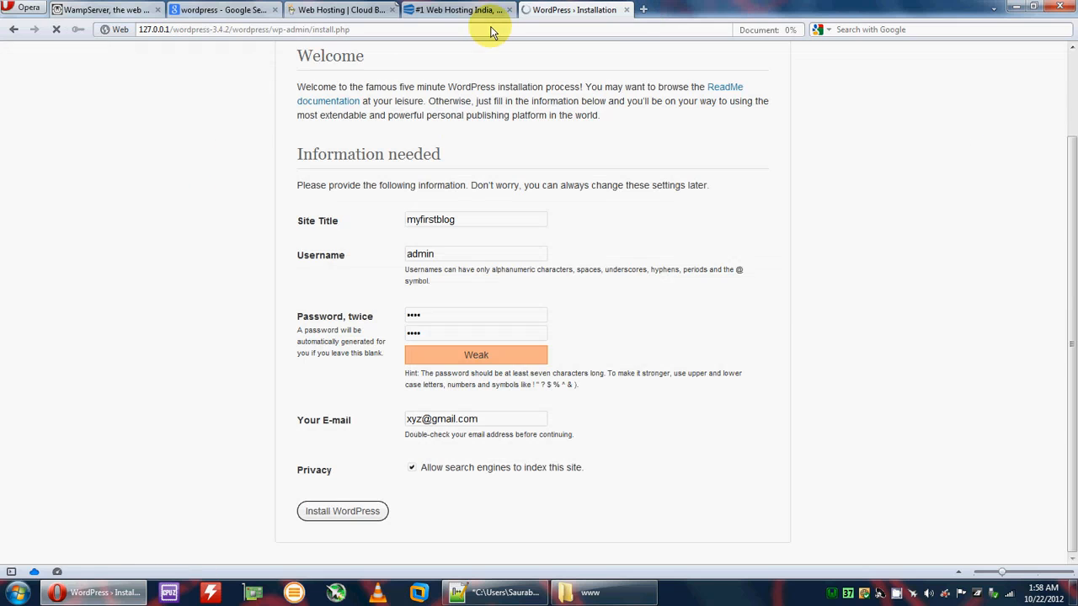
pyautogui.click(274, 10)
pyautogui.click(158, 10)
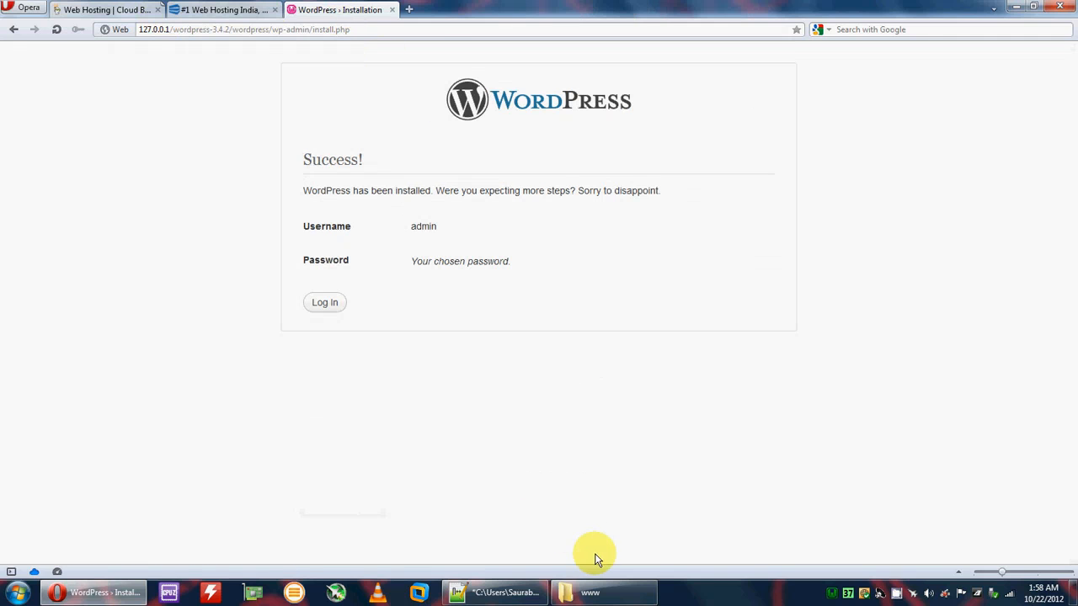
pyautogui.click(325, 305)
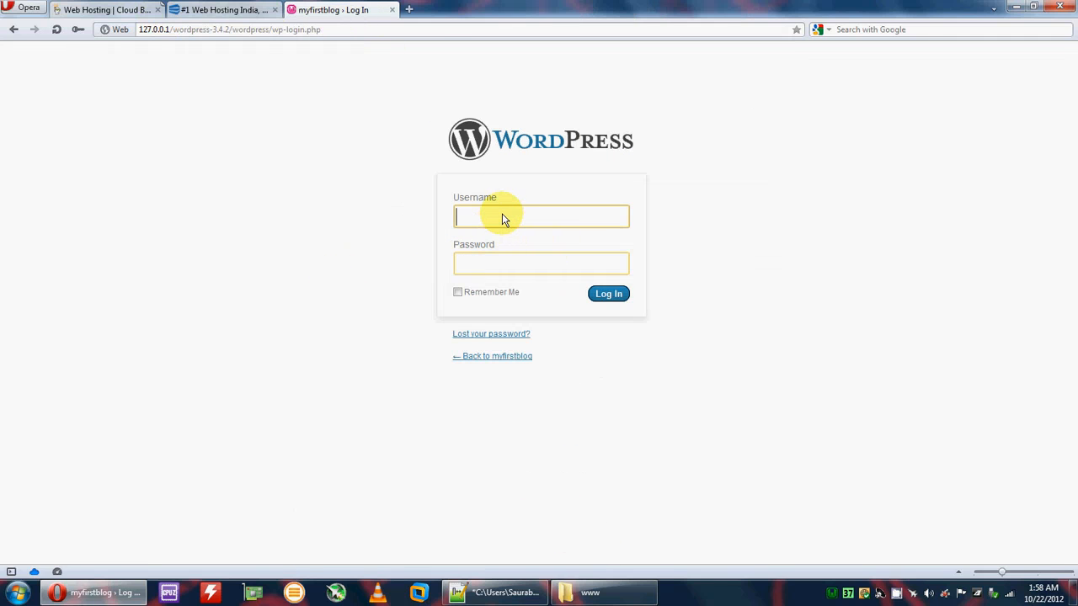
# Step: Log in to the blog admin as admin with the password
pyautogui.write('admin')
pyautogui.press('Tab')
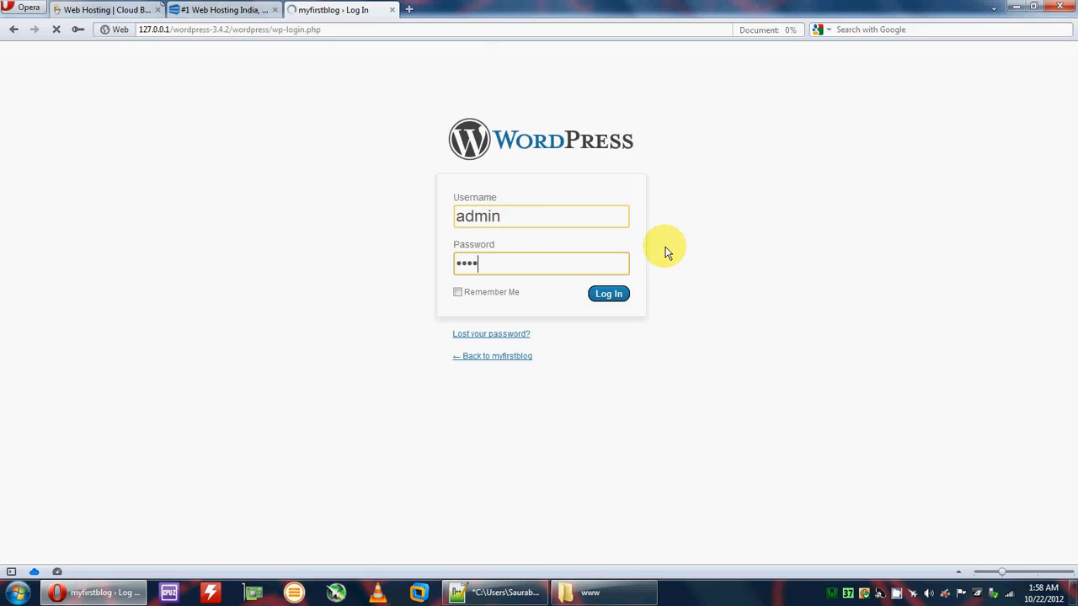
pyautogui.scroll(-2, 324, 261)
pyautogui.scroll(2, 345, 273)
# Step: Preview the live myfirstblog site in a separate tab, then close it
pyautogui.middleClick(67, 54)
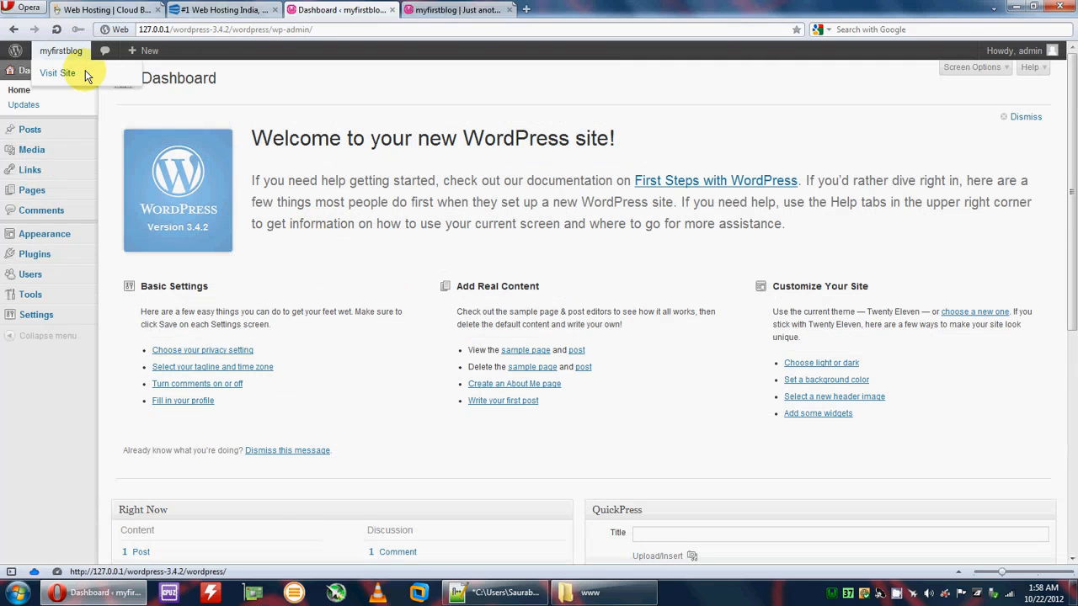
pyautogui.click(457, 10)
pyautogui.scroll(-3, 378, 248)
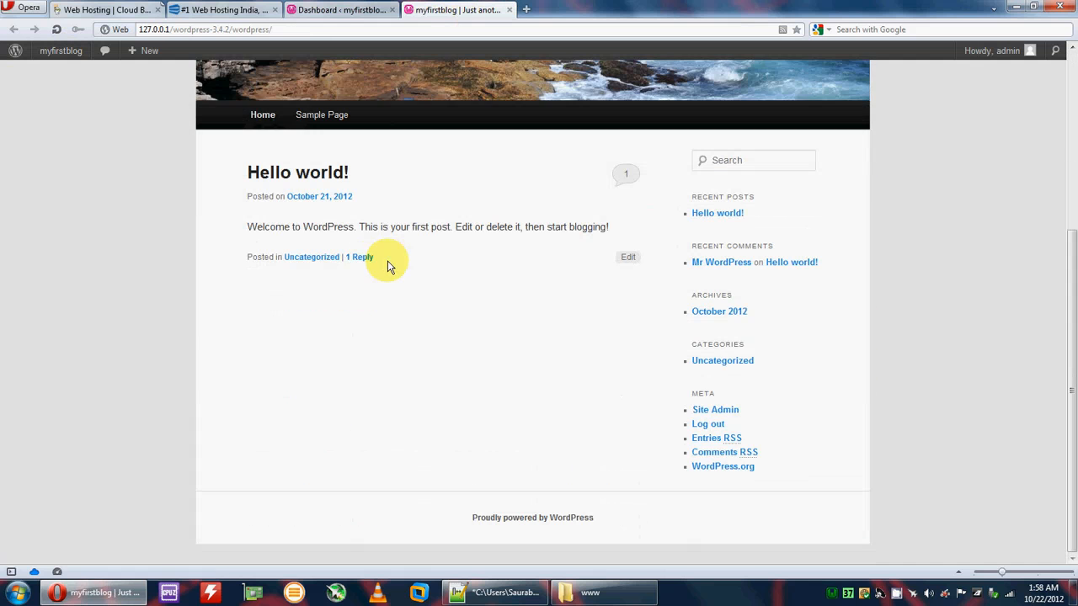
pyautogui.scroll(3, 471, 336)
pyautogui.click(509, 9)
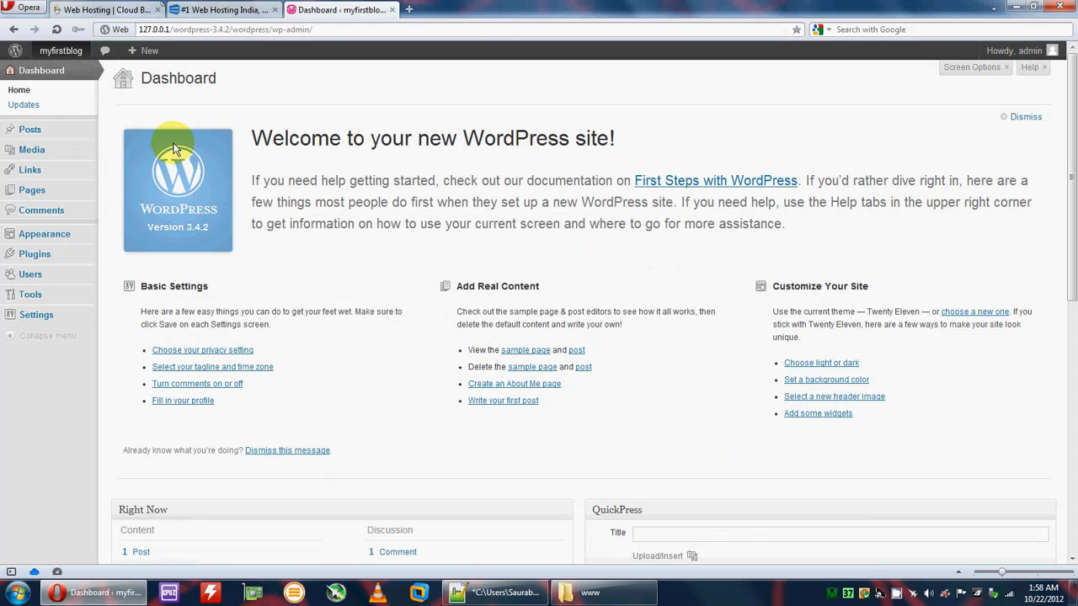
# Step: Go to Appearance > Themes, showing Twenty Eleven as the current theme
pyautogui.moveTo(57, 141)
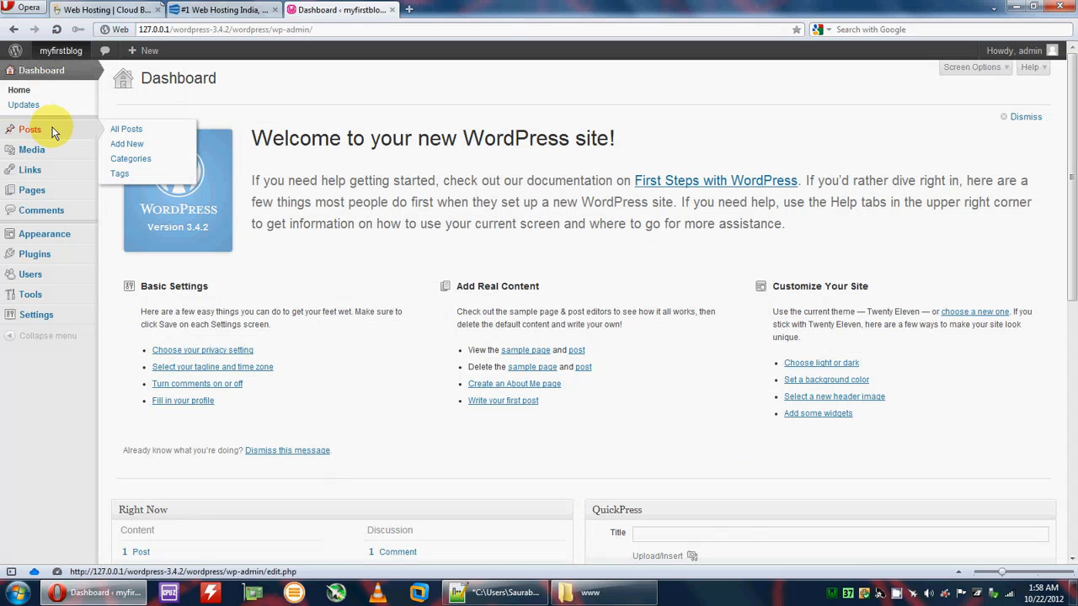
pyautogui.moveTo(30, 154)
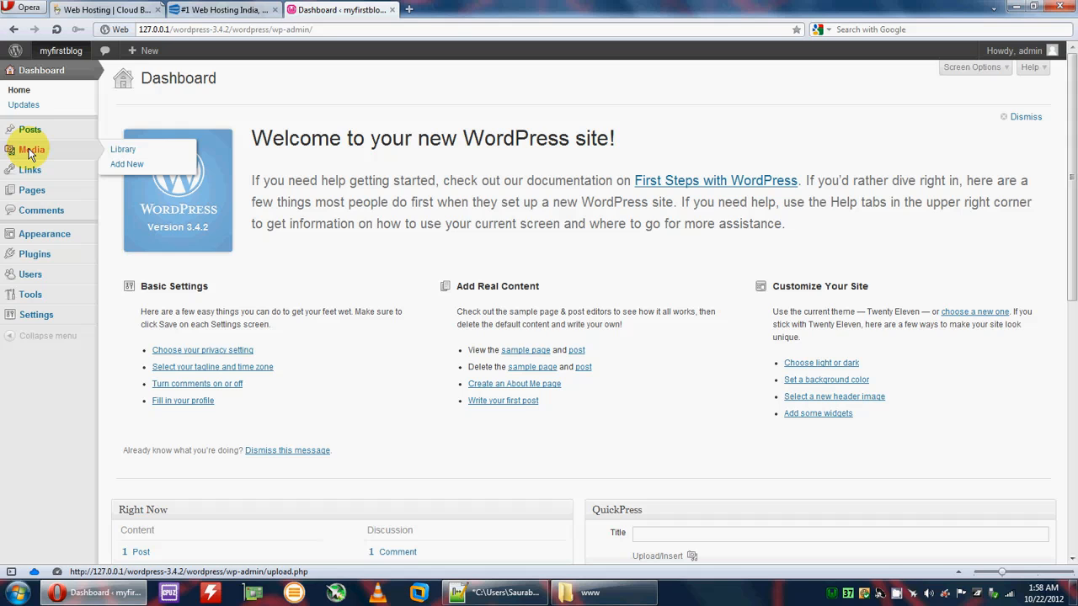
pyautogui.moveTo(40, 190)
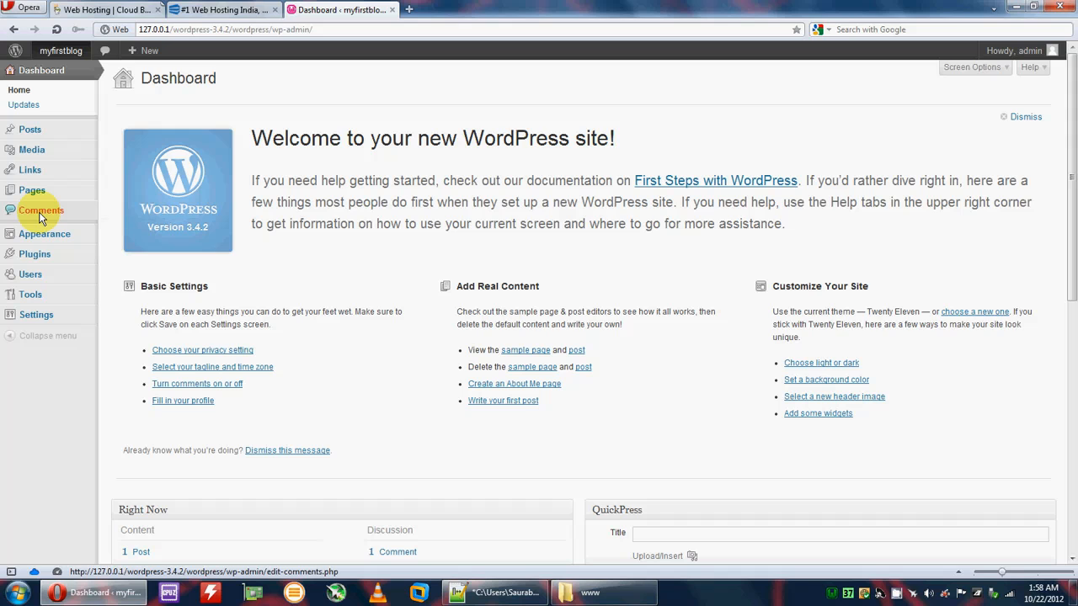
pyautogui.moveTo(45, 234)
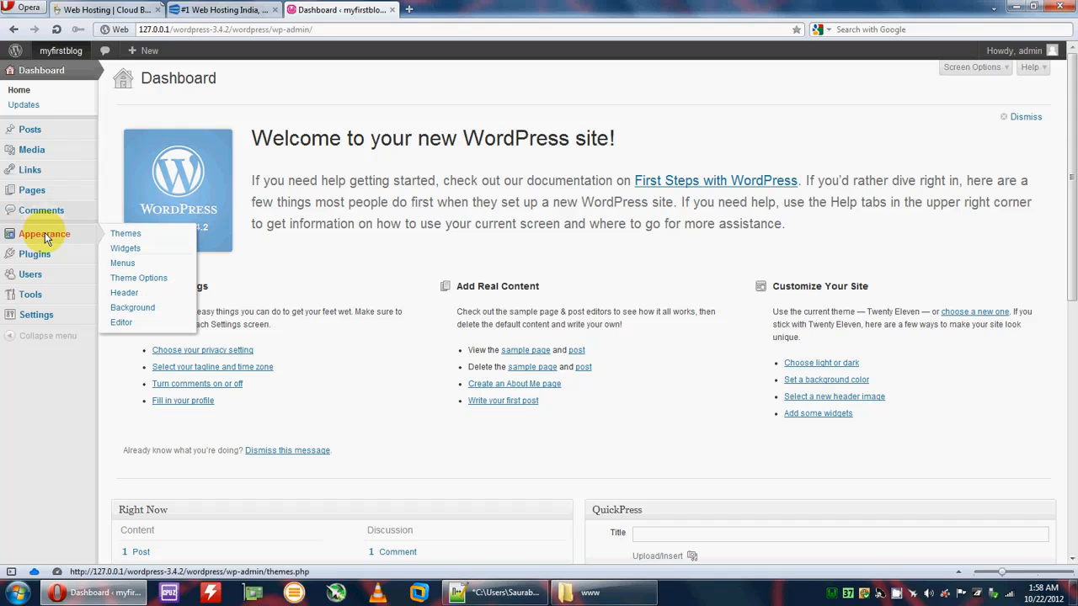
pyautogui.click(132, 238)
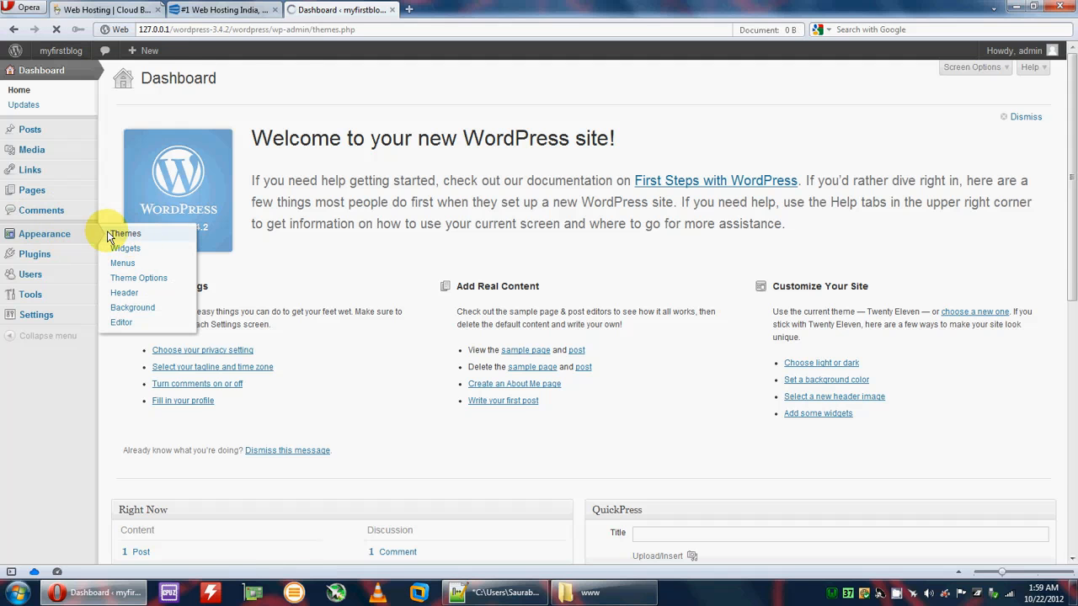
pyautogui.scroll(-2, 413, 332)
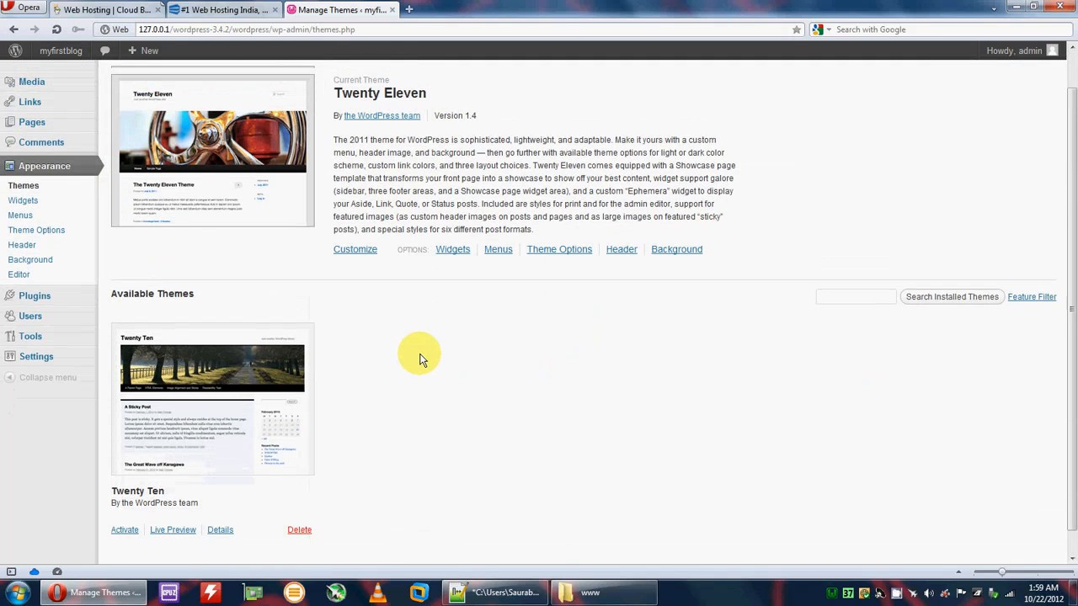
pyautogui.scroll(2, 413, 356)
# Step: Install the iRibbon theme and activate it
pyautogui.click(317, 82)
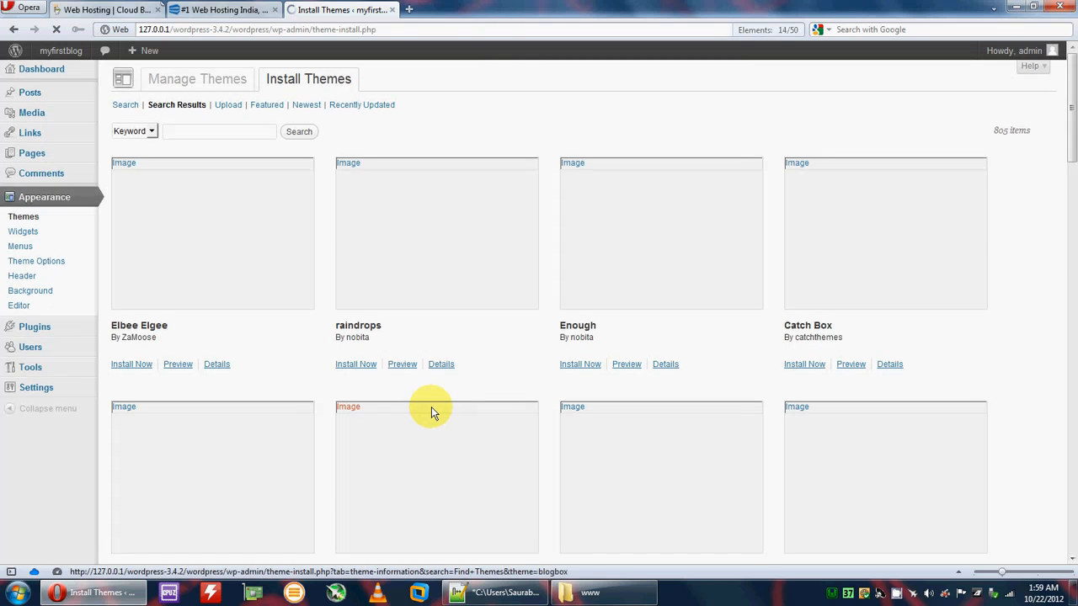
pyautogui.scroll(-10, 429, 410)
pyautogui.scroll(15, 429, 410)
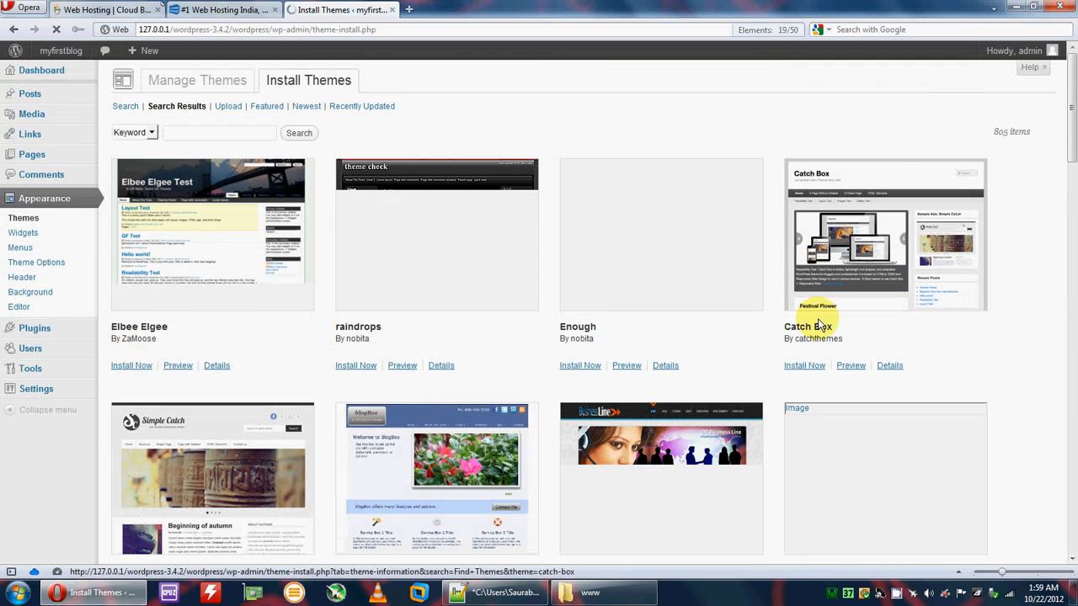
pyautogui.scroll(-5, 469, 429)
pyautogui.scroll(-2, 437, 328)
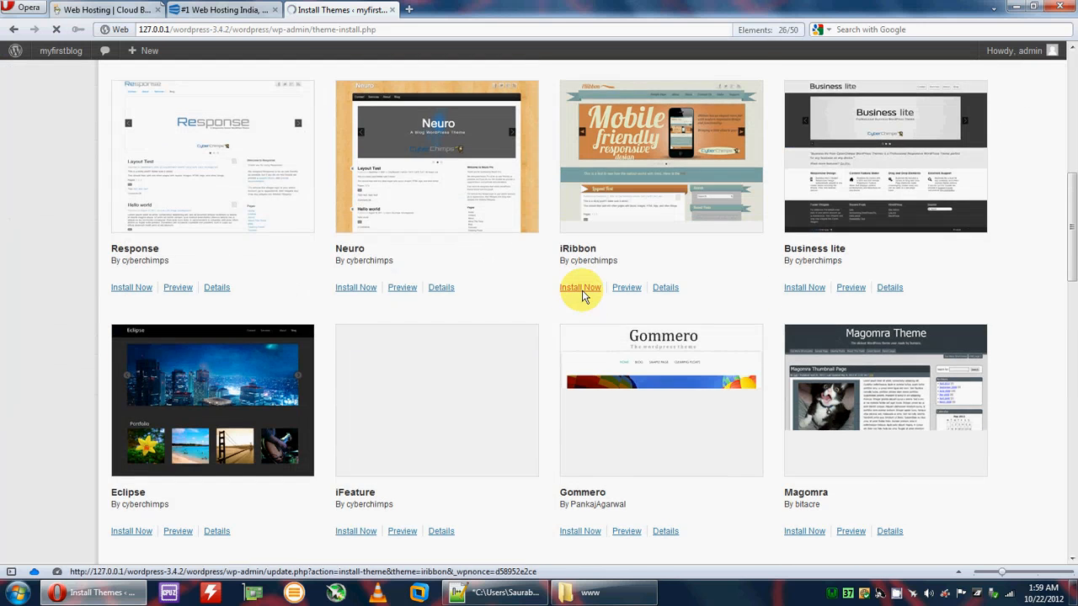
pyautogui.click(581, 287)
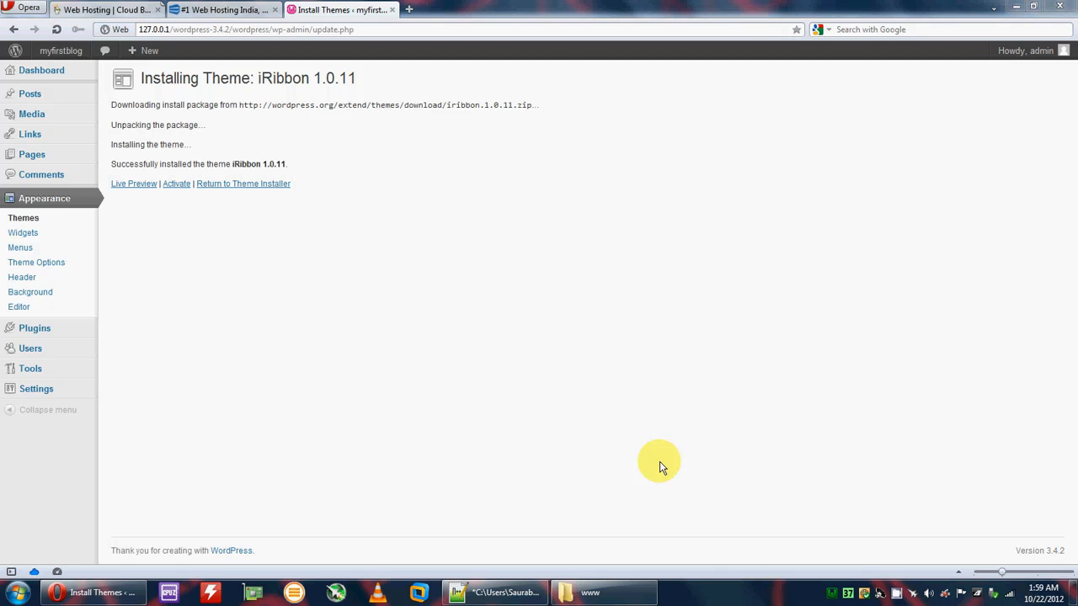
pyautogui.click(176, 186)
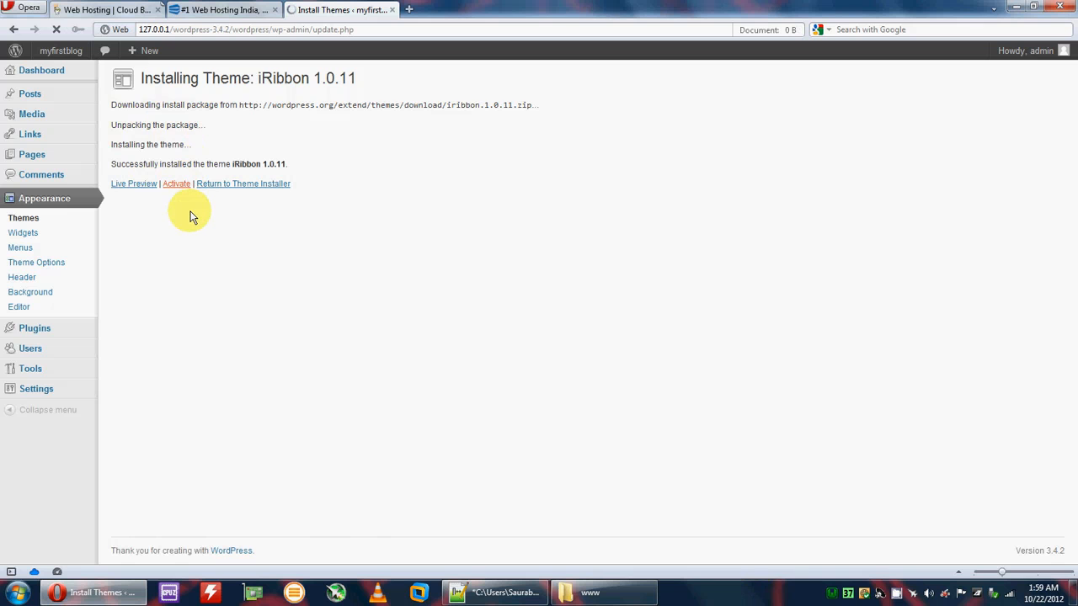
# Step: Preview the blog's new iRibbon look in a separate tab, then go to the Pages list
pyautogui.scroll(-3, 390, 265)
pyautogui.middleClick(56, 52)
pyautogui.click(414, 10)
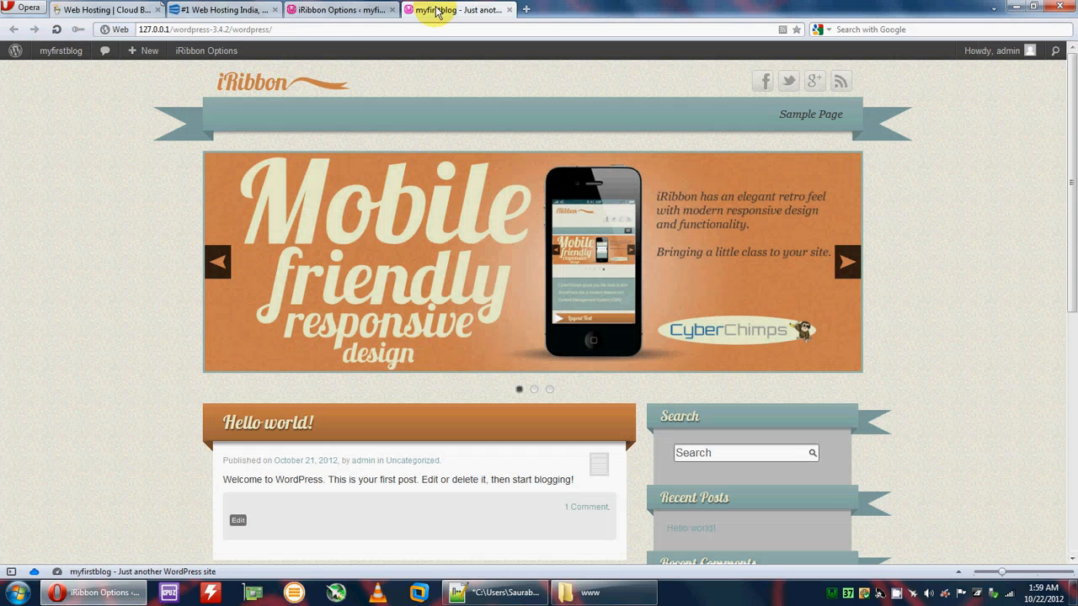
pyautogui.scroll(-1, 445, 266)
pyautogui.scroll(-10, 421, 260)
pyautogui.scroll(12, 429, 278)
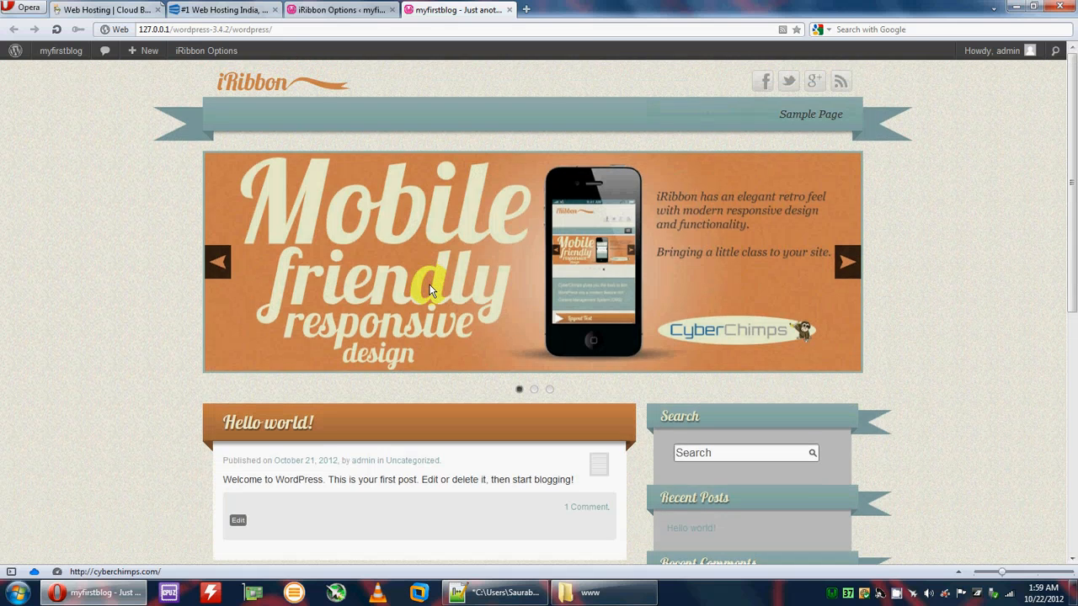
pyautogui.click(509, 9)
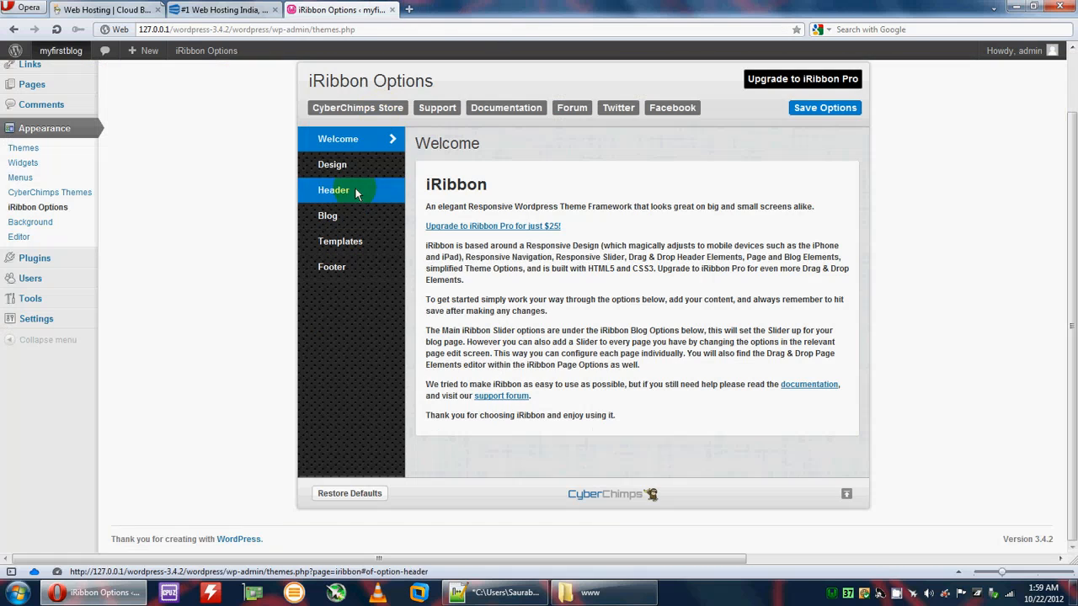
pyautogui.scroll(2, 38, 219)
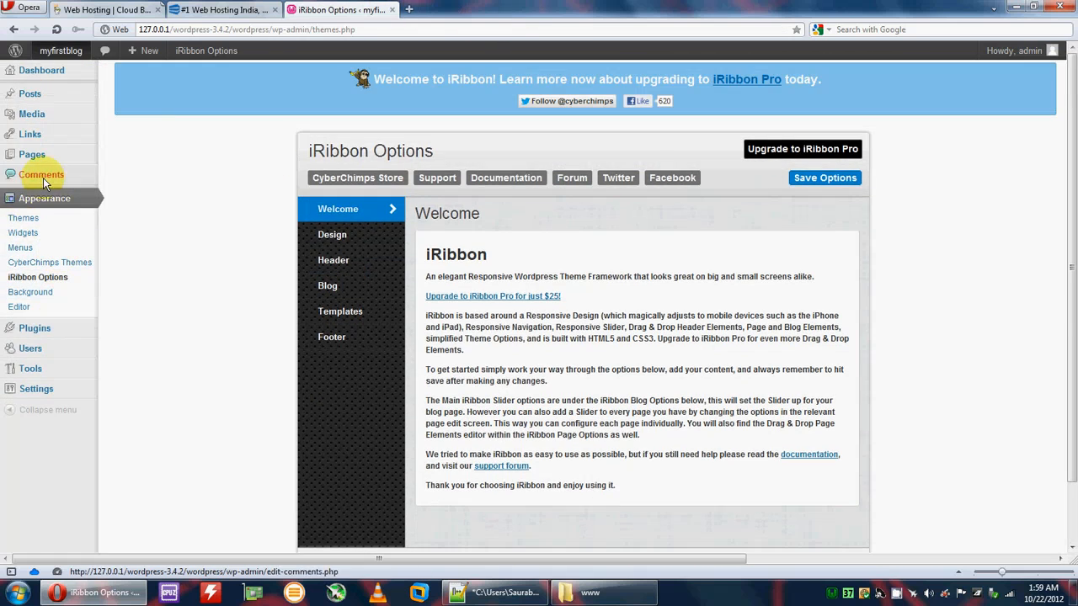
pyautogui.click(33, 155)
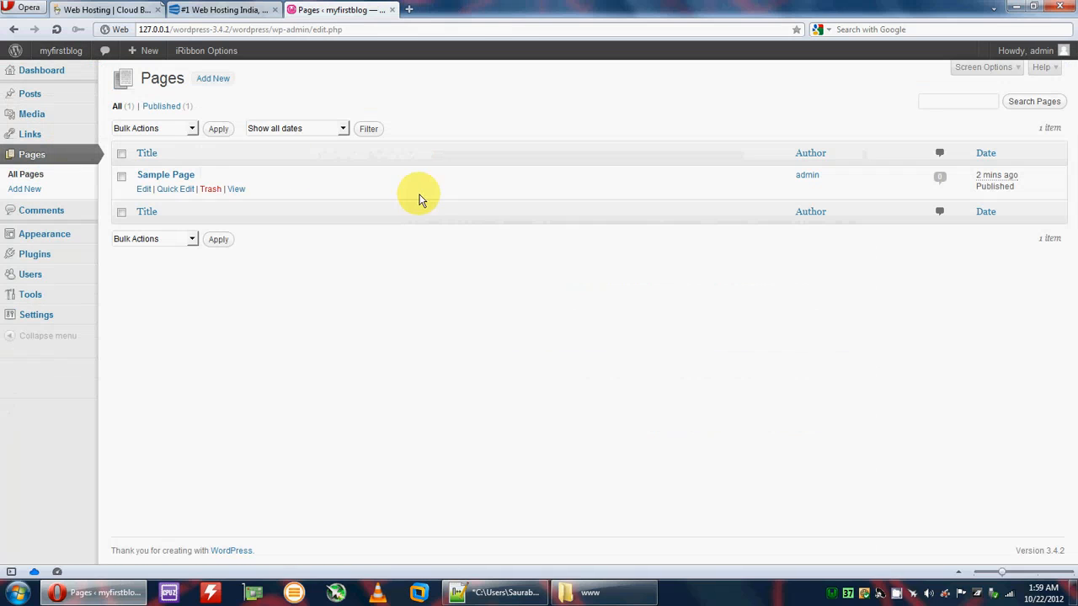
# Step: Publish a page titled Home with the second page layout, then a page titled About the author
pyautogui.click(212, 78)
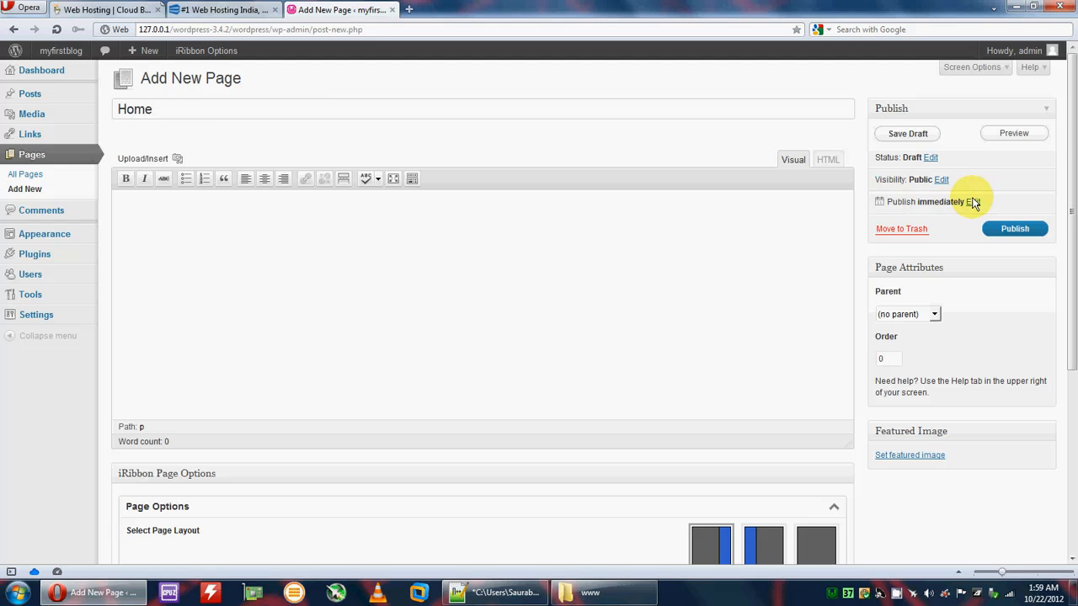
pyautogui.scroll(-1, 994, 219)
pyautogui.scroll(1, 1007, 189)
pyautogui.click(1015, 229)
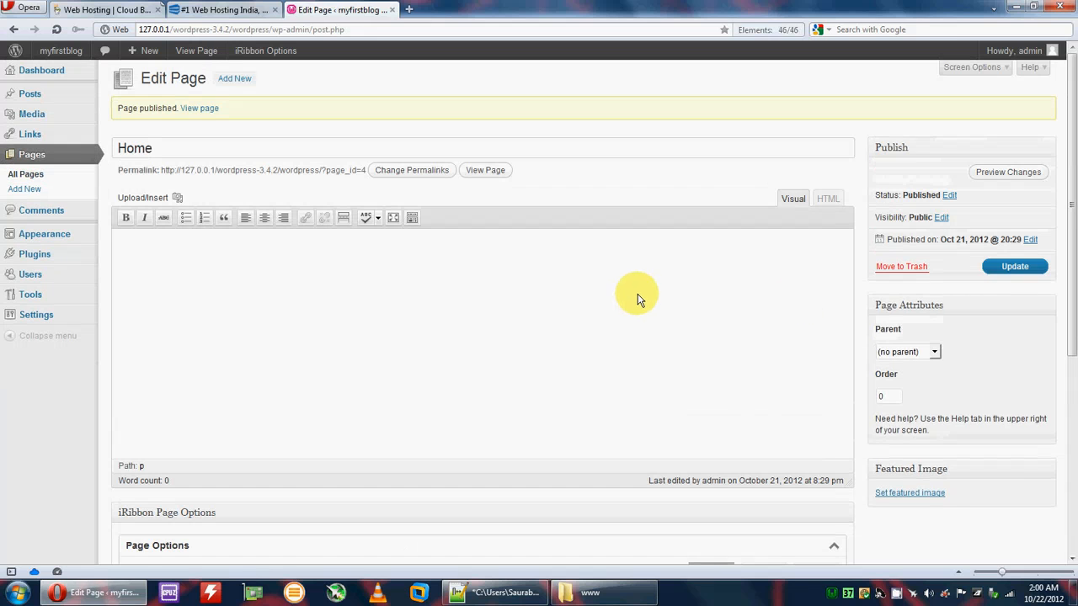
pyautogui.scroll(-5, 634, 300)
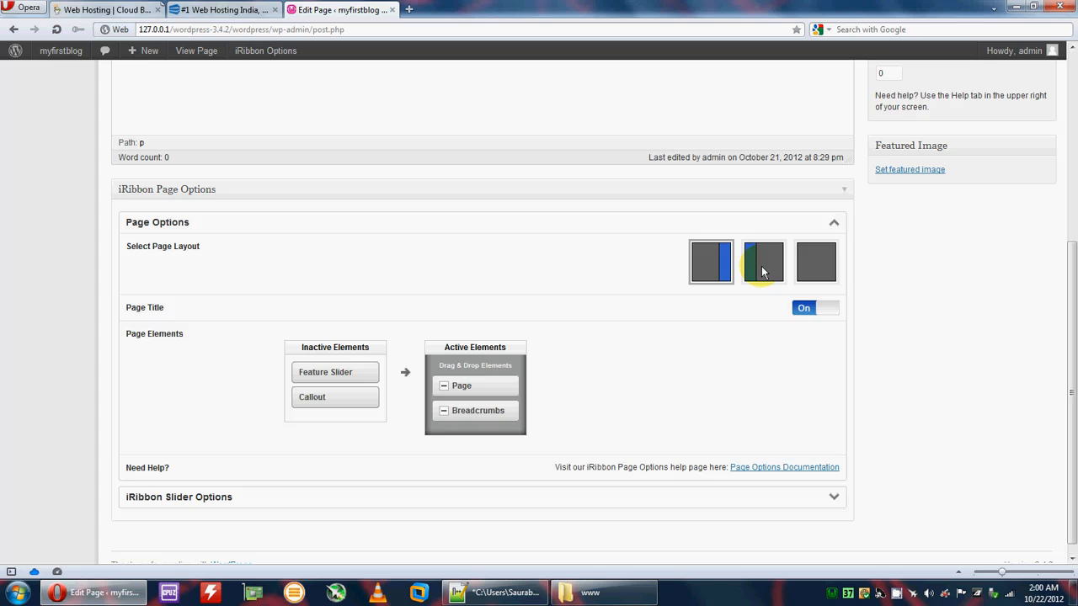
pyautogui.click(759, 271)
pyautogui.scroll(5, 783, 357)
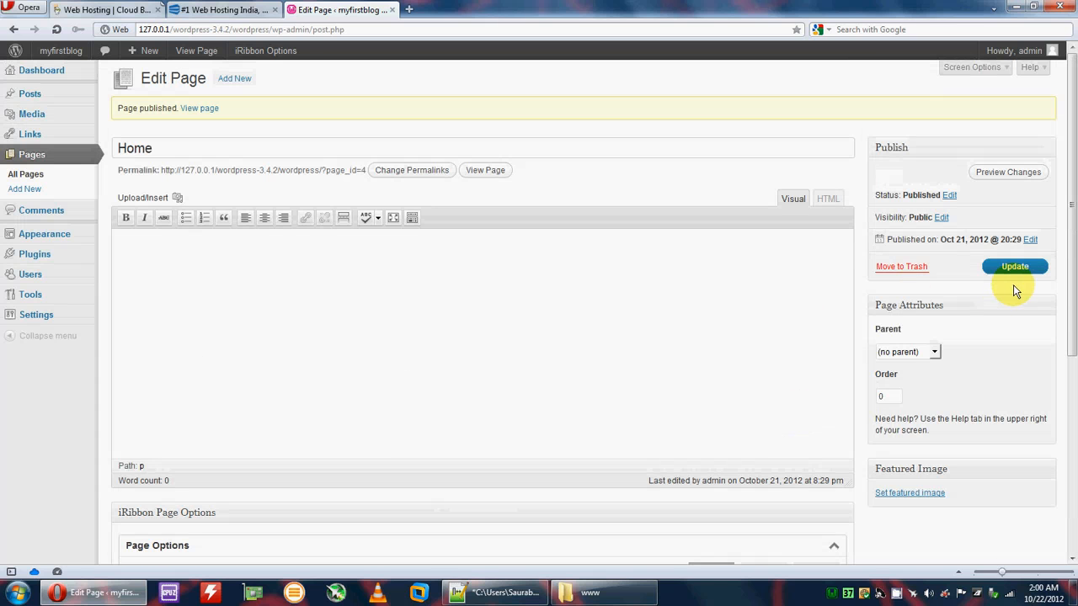
pyautogui.click(224, 81)
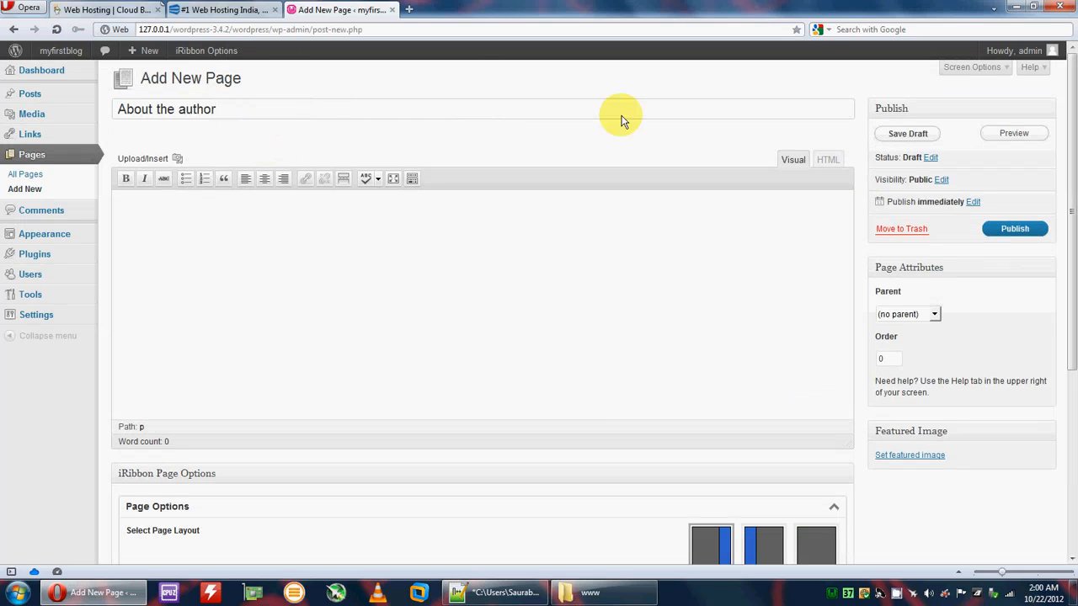
pyautogui.click(1014, 230)
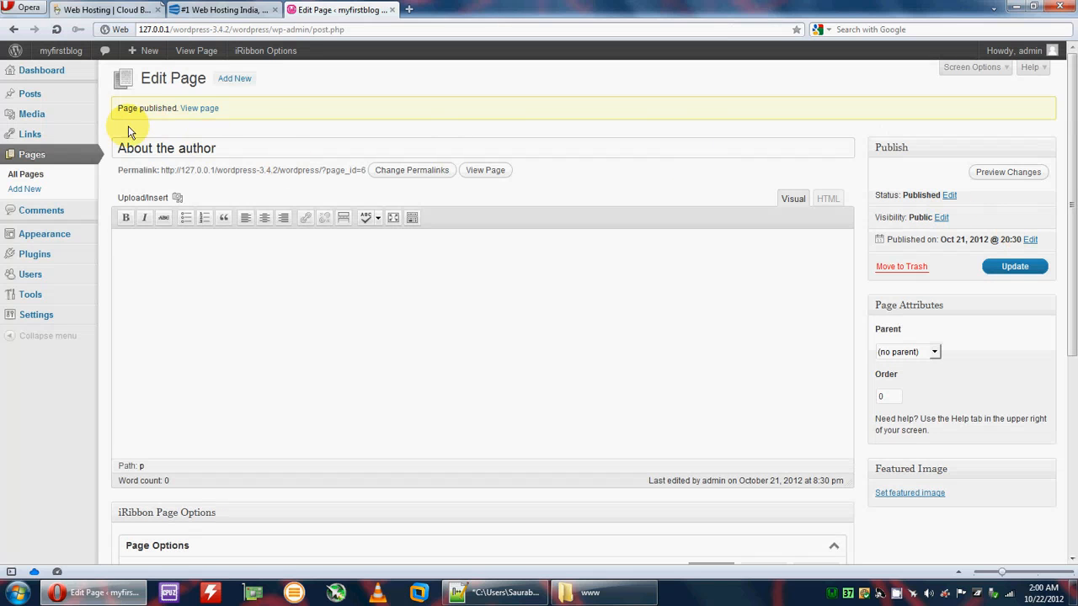
# Step: Add a post category named Poems with the description 'My poems'
pyautogui.moveTo(48, 101)
pyautogui.click(131, 123)
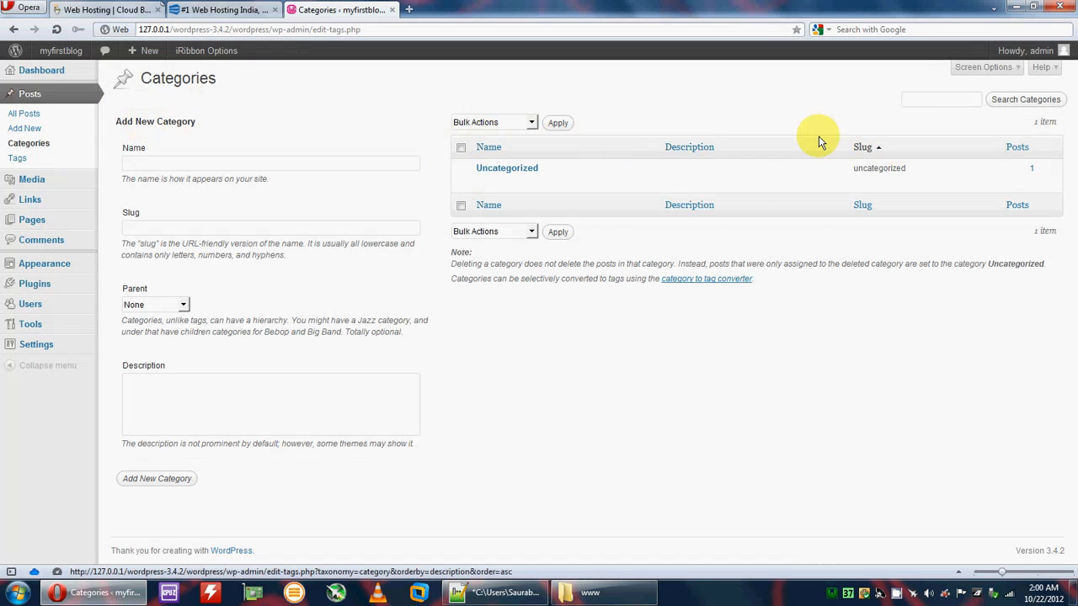
pyautogui.click(253, 163)
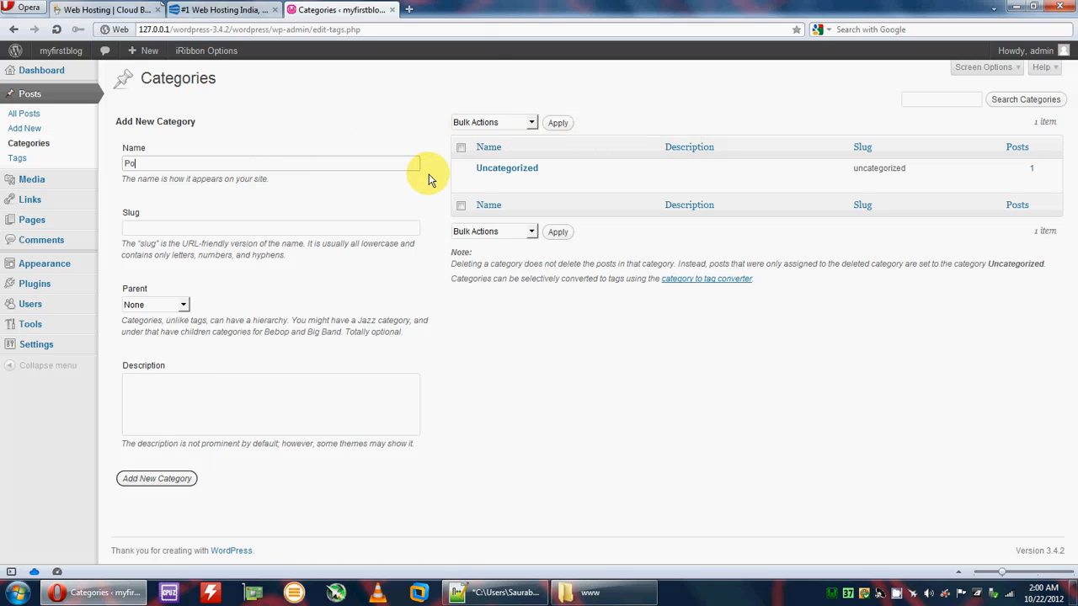
pyautogui.write('Poems')
pyautogui.click(232, 403)
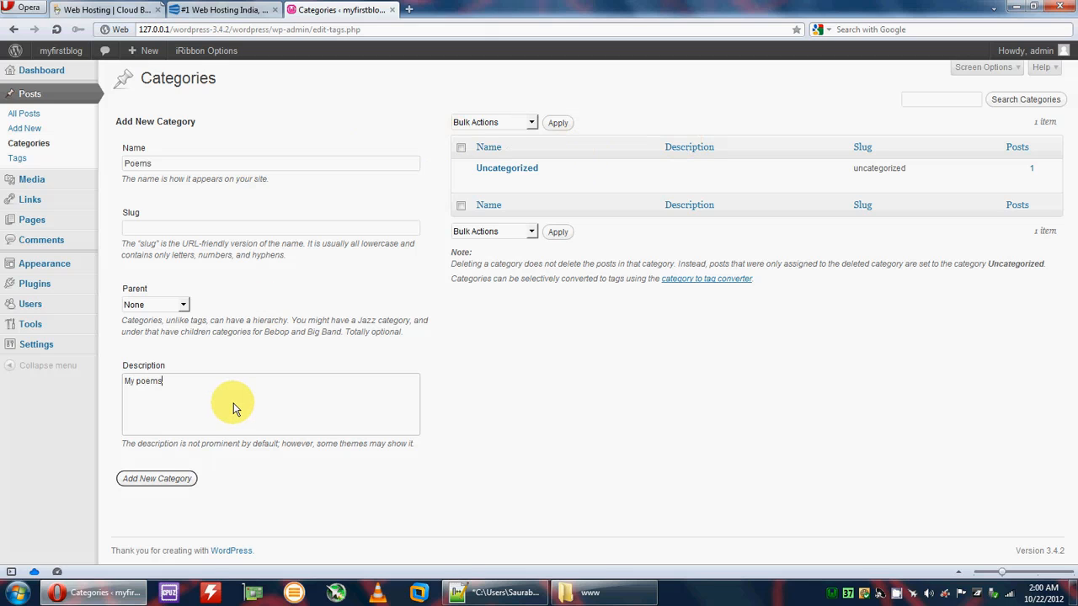
pyautogui.click(171, 479)
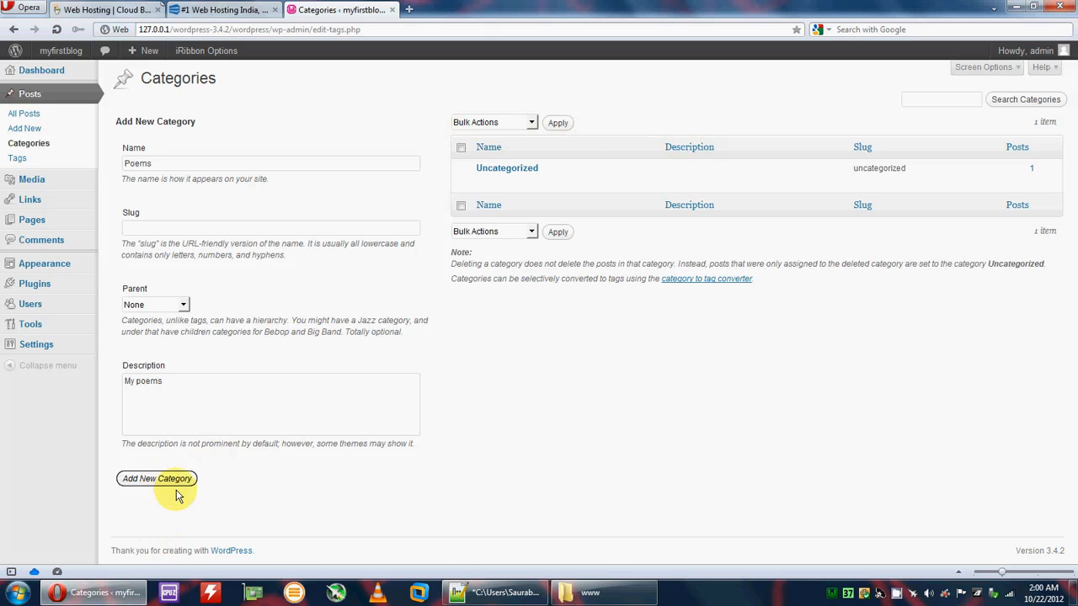
# Step: Add a Stories category described as 'My stories', then go to All Posts
pyautogui.click(138, 165)
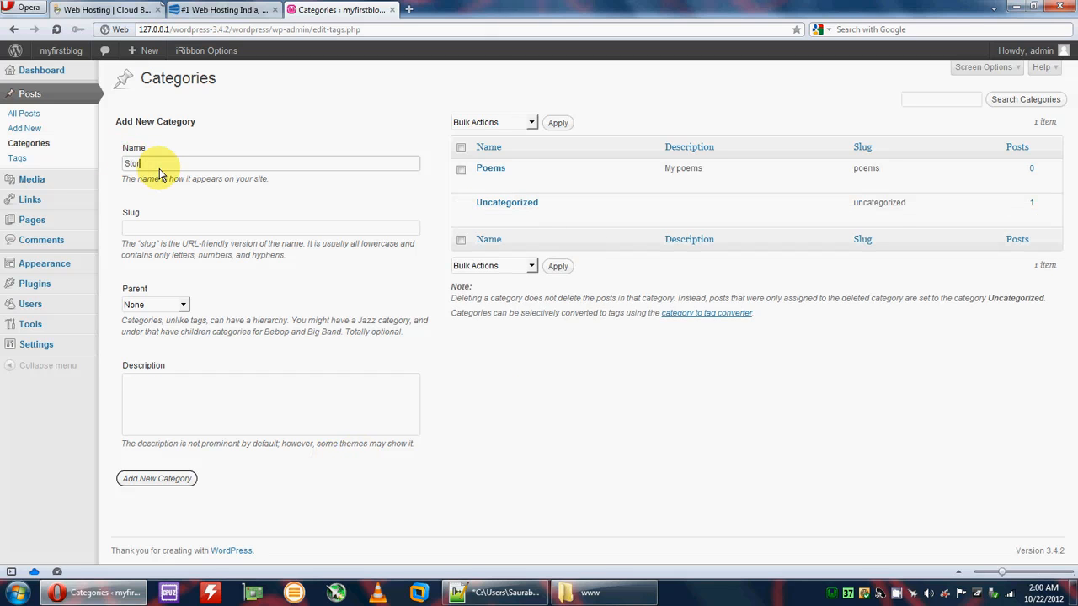
pyautogui.click(210, 405)
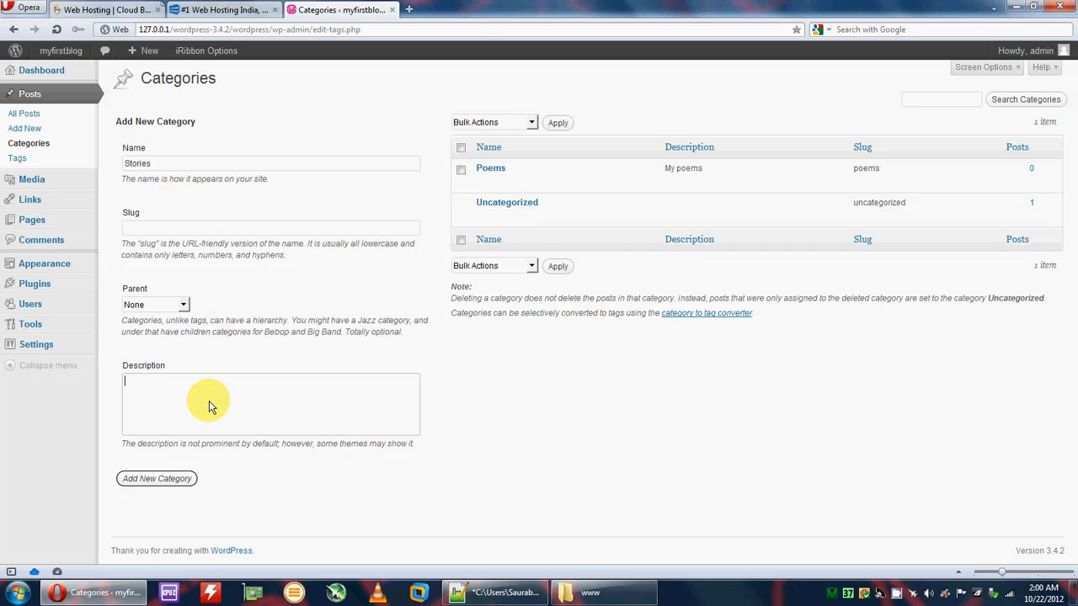
pyautogui.write('My stories')
pyautogui.click(158, 478)
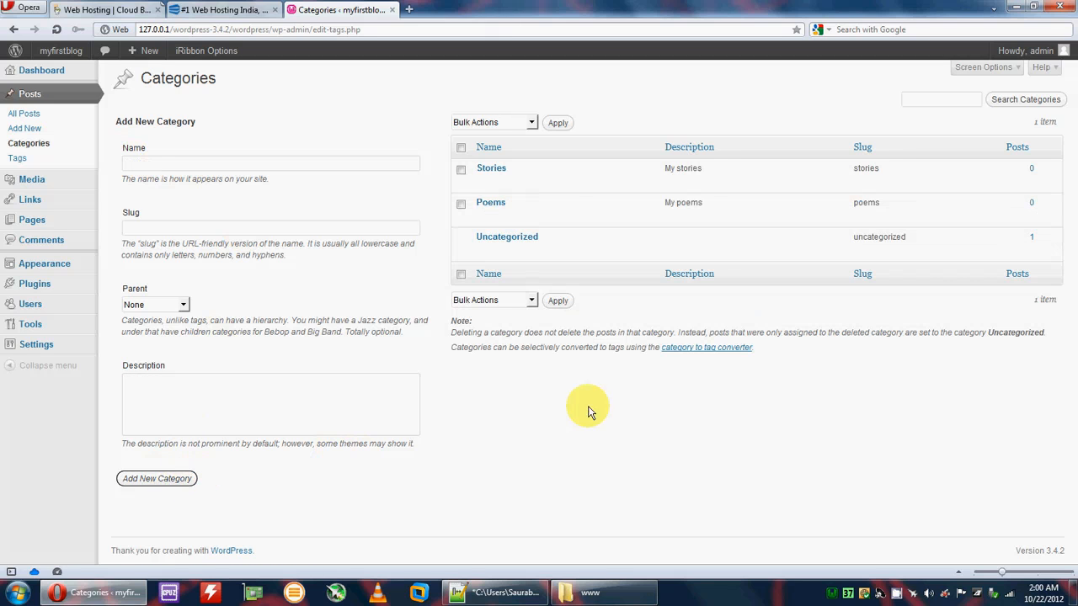
pyautogui.click(26, 112)
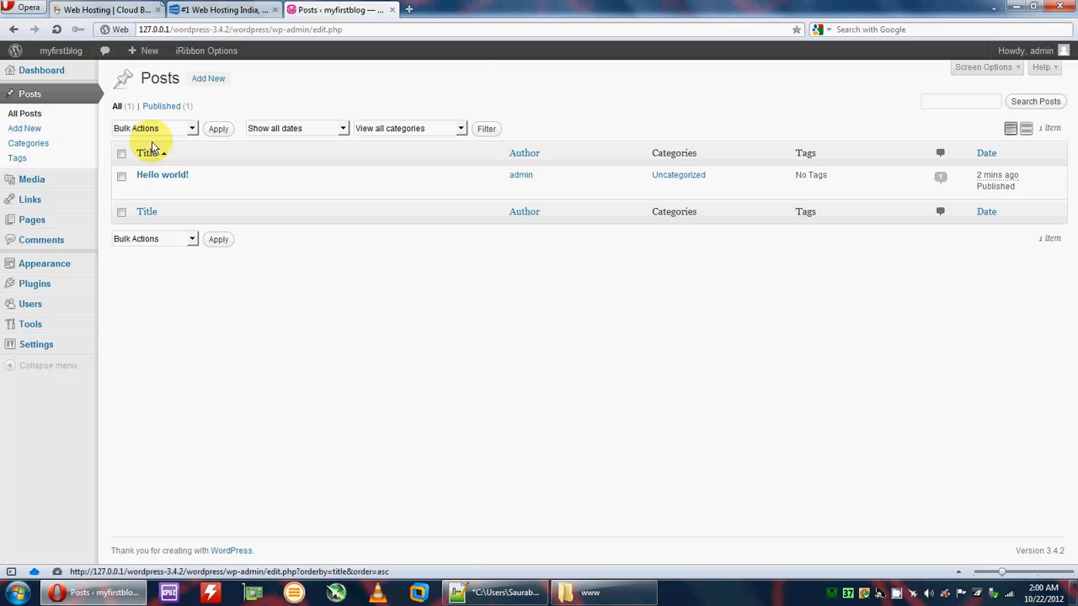
# Step: Publish a post titled 'poem 1' and move it from Uncategorized to Poems
pyautogui.click(206, 80)
pyautogui.click(176, 110)
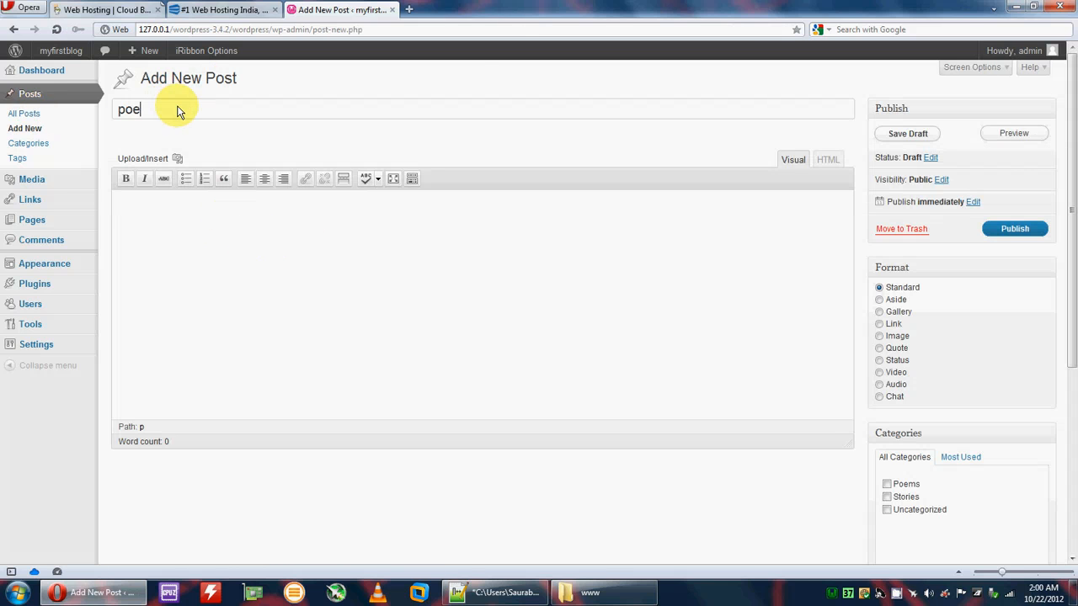
pyautogui.click(242, 230)
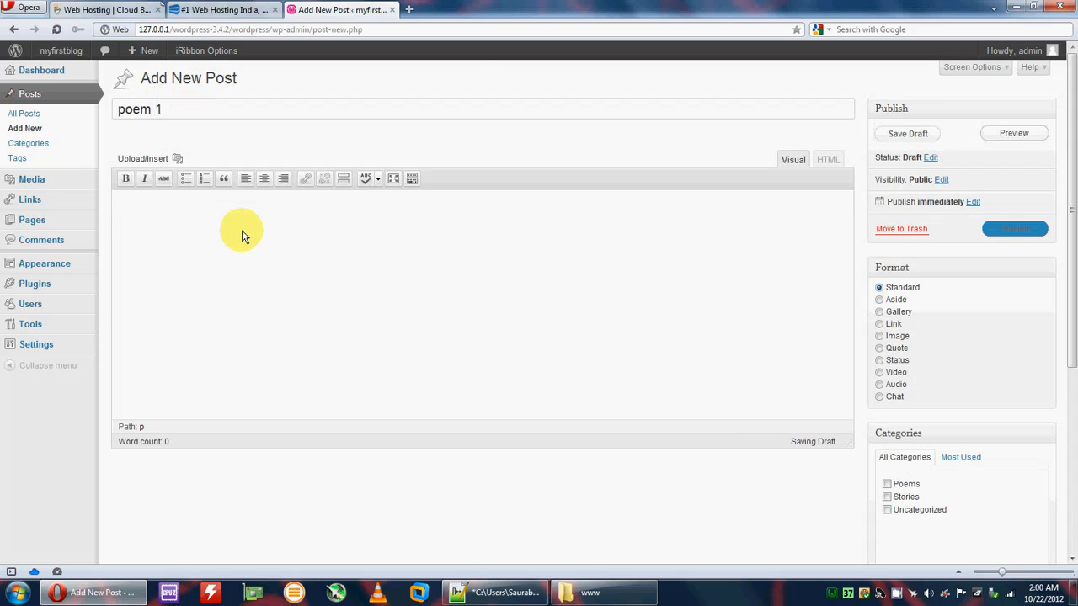
pyautogui.write('poem 1')
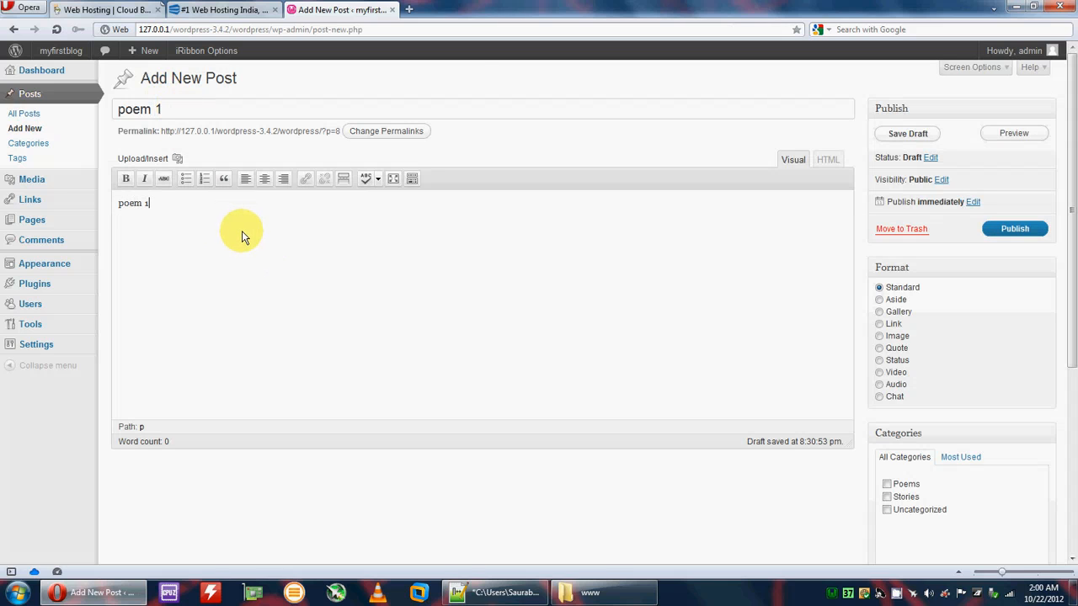
pyautogui.click(1020, 233)
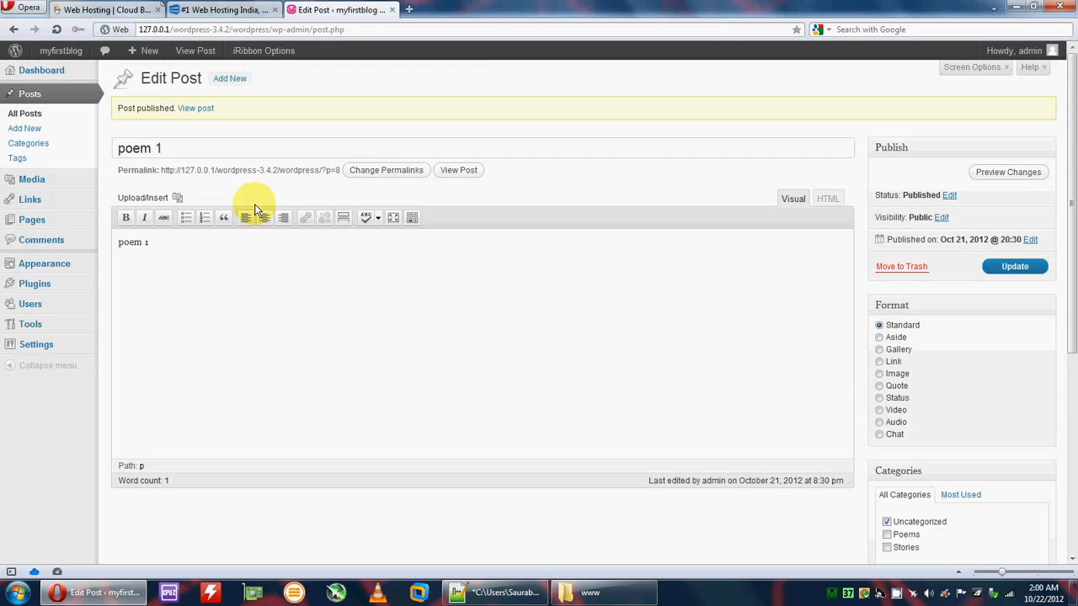
pyautogui.scroll(-3, 816, 369)
pyautogui.click(887, 292)
pyautogui.click(887, 280)
pyautogui.scroll(3, 902, 357)
pyautogui.click(1010, 267)
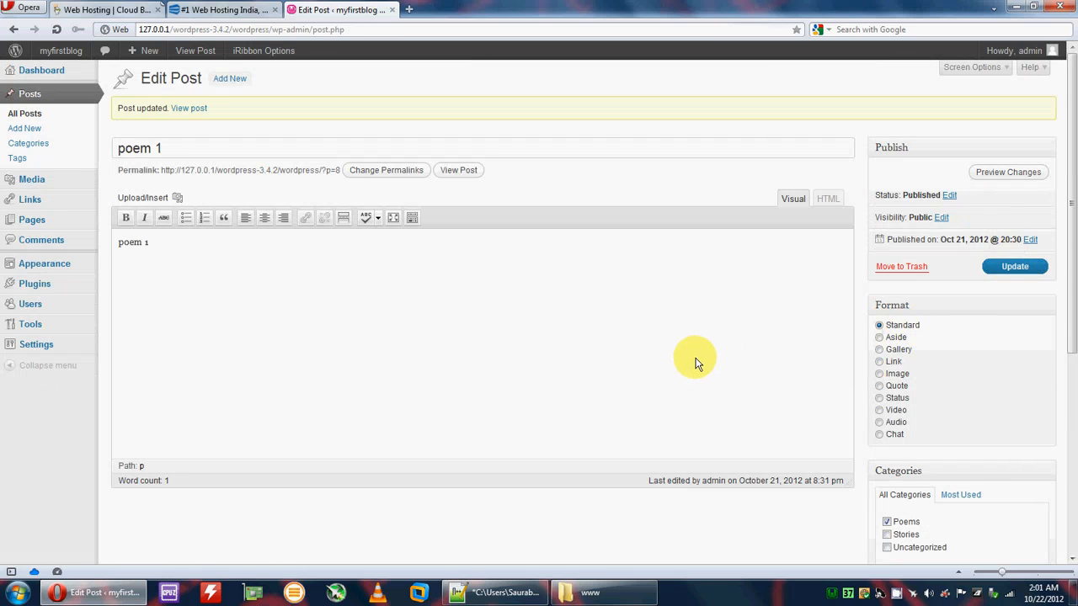
pyautogui.scroll(-2, 689, 361)
pyautogui.scroll(2, 160, 143)
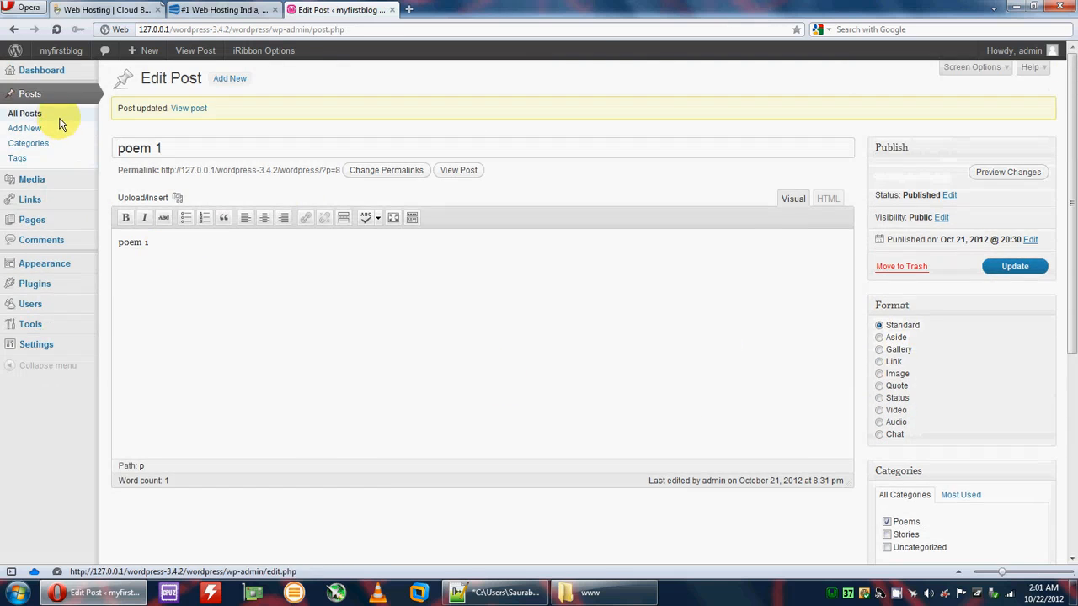
pyautogui.click(45, 96)
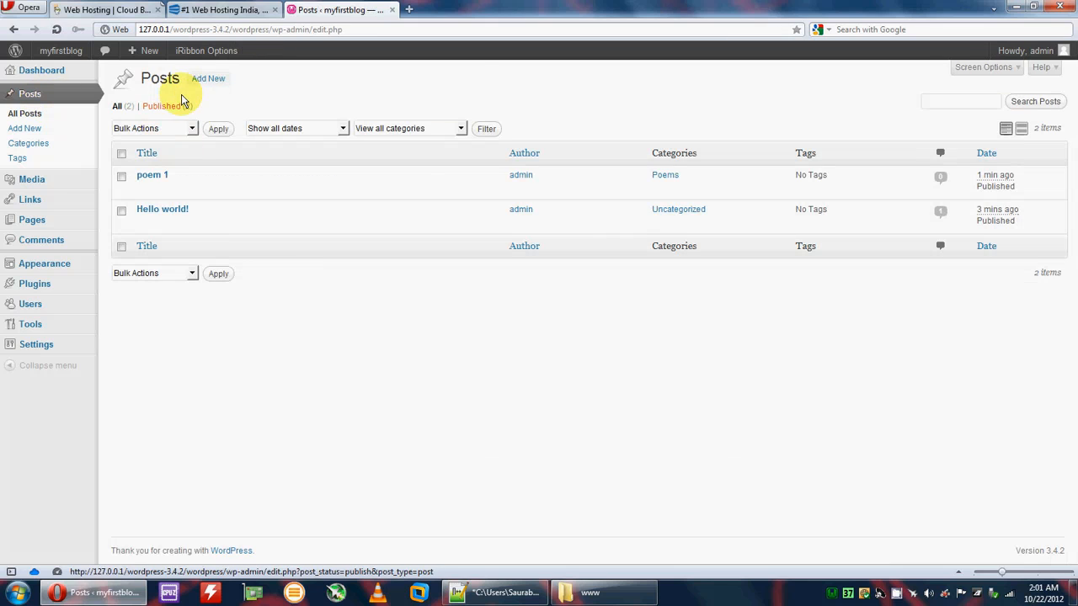
# Step: Publish a new post titled 'Story 1' in the Stories category
pyautogui.click(208, 79)
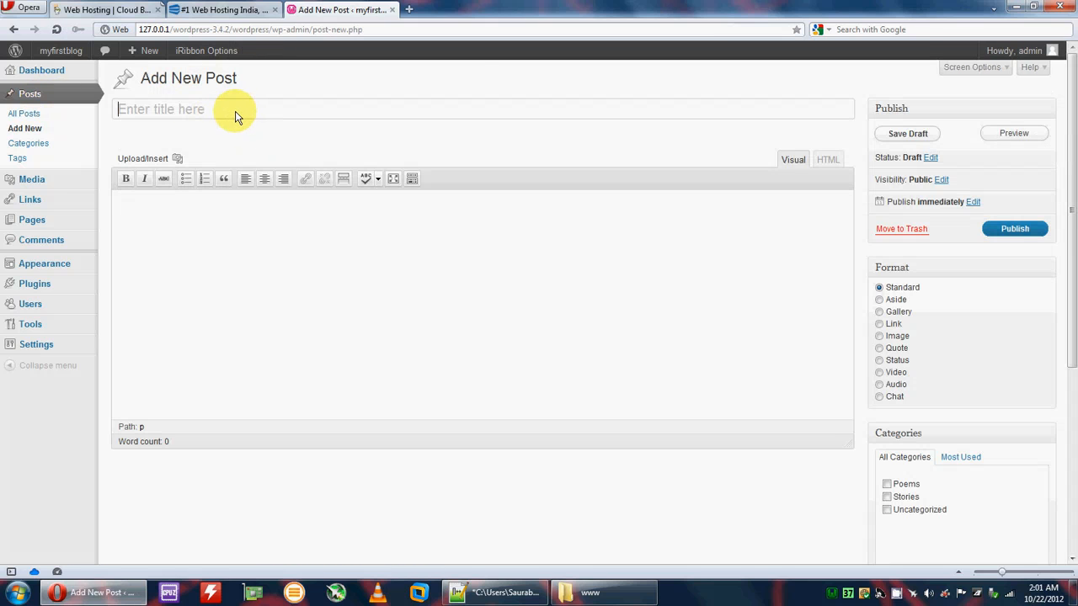
pyautogui.write('Story 1')
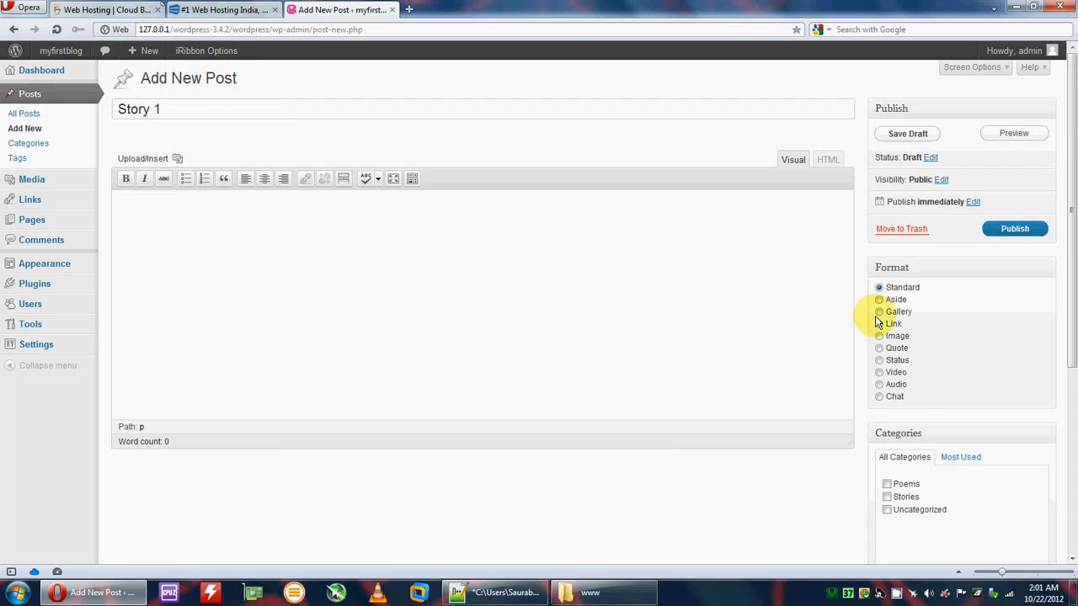
pyautogui.scroll(-5, 895, 436)
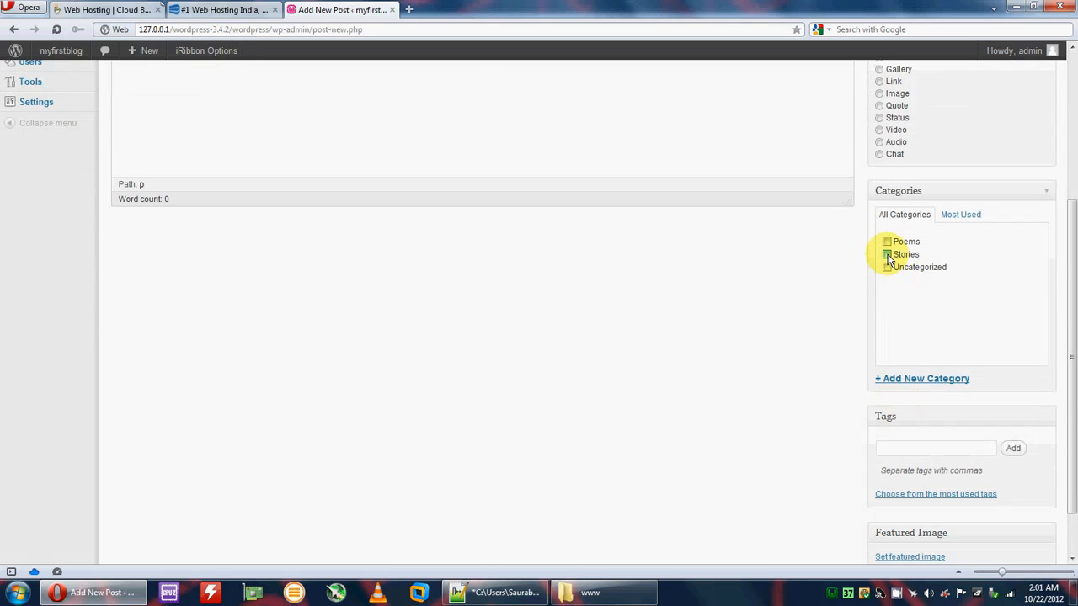
pyautogui.scroll(5, 889, 259)
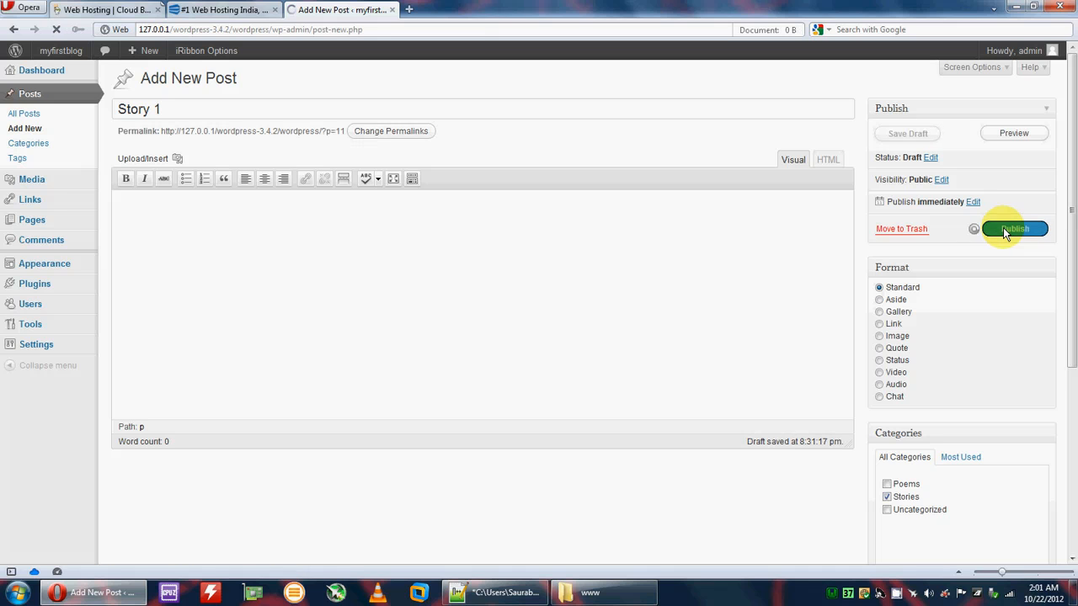
pyautogui.click(1003, 227)
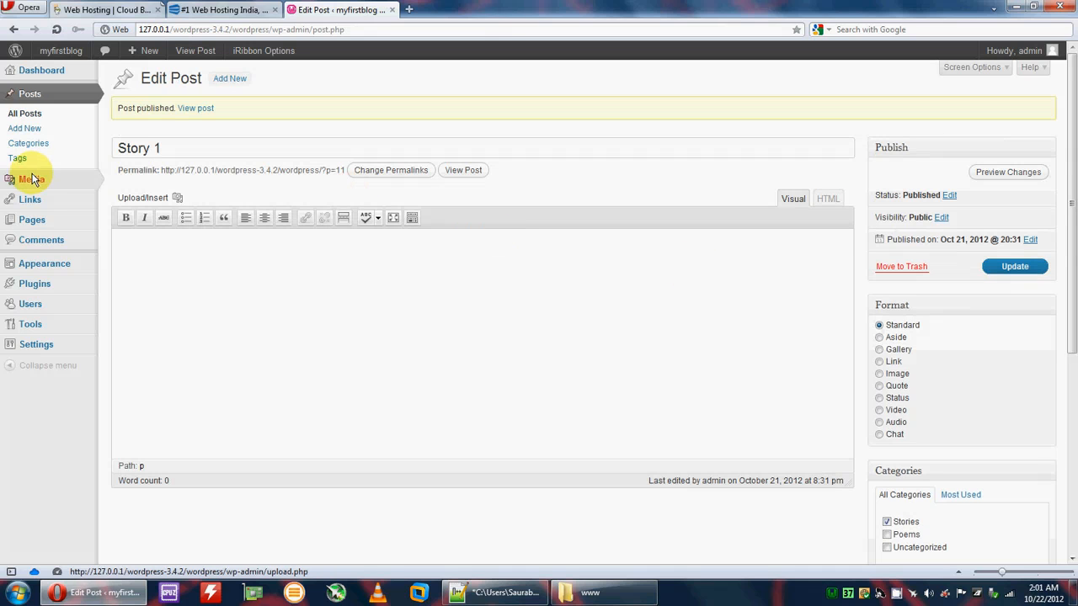
# Step: Untick Allow Comments for the About the author and Home pages via Quick Edit
pyautogui.click(42, 217)
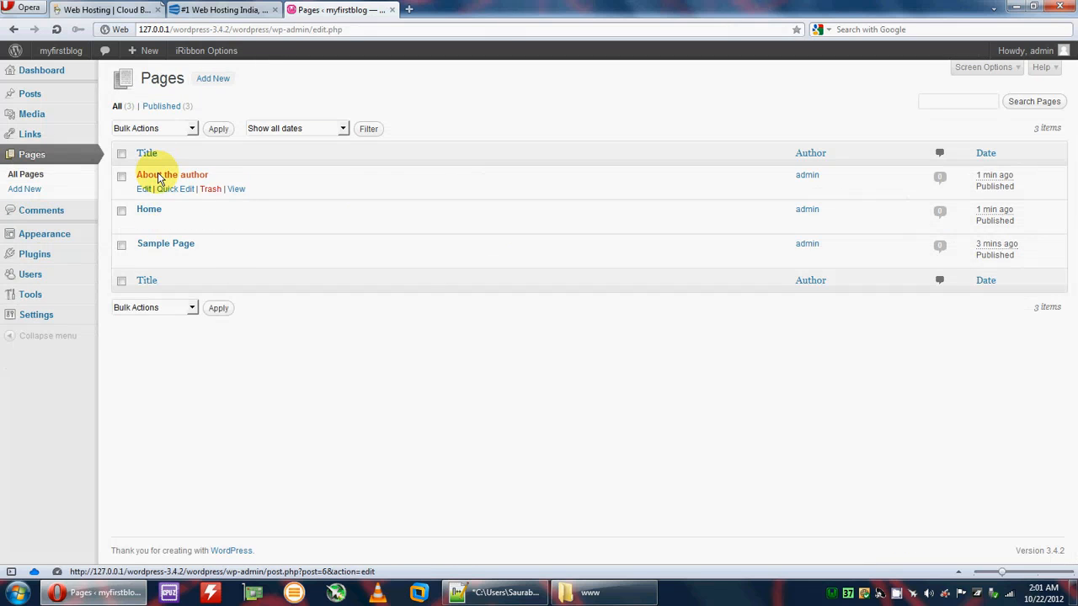
pyautogui.click(179, 190)
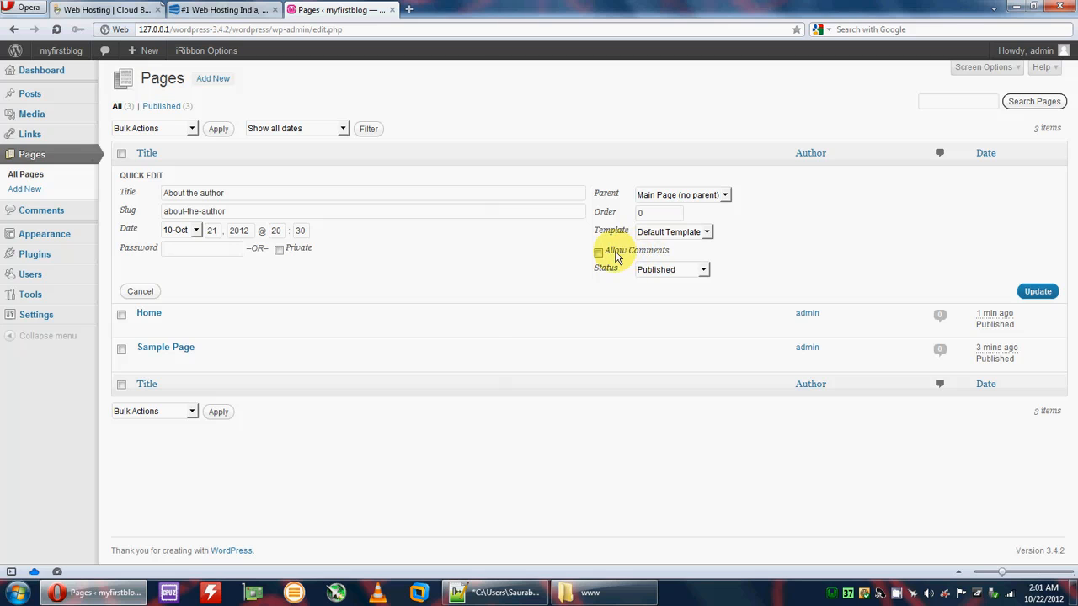
pyautogui.click(1037, 292)
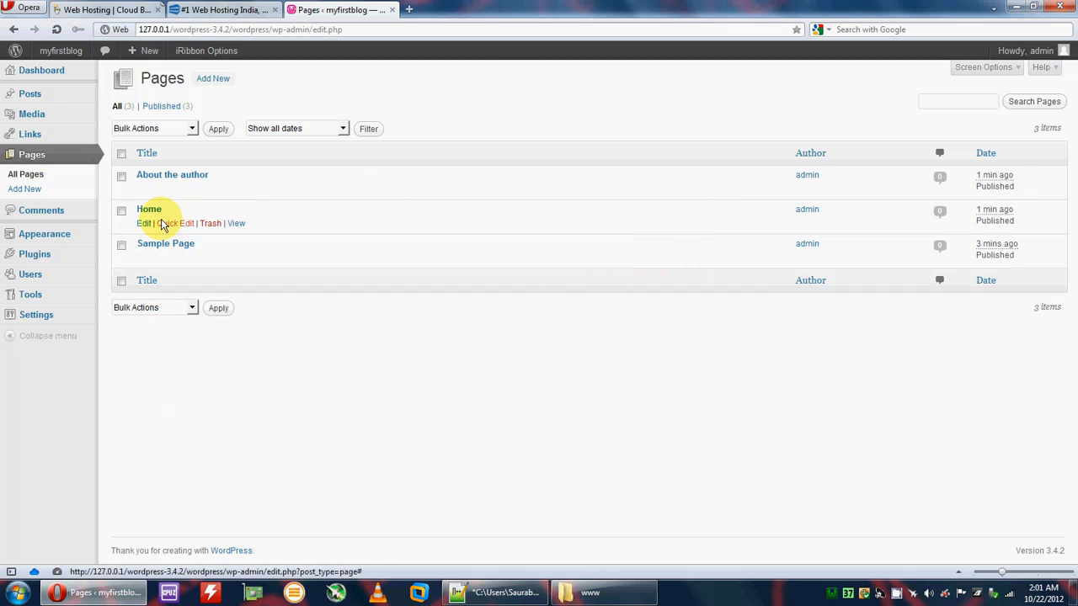
pyautogui.click(180, 222)
pyautogui.click(599, 287)
pyautogui.click(1041, 330)
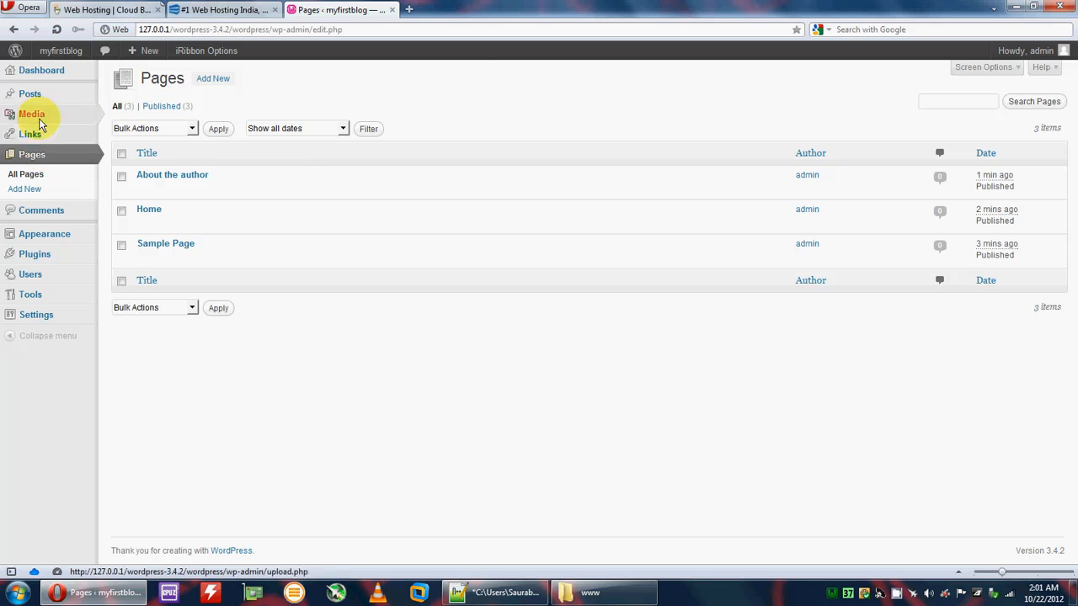
# Step: Add the Home and About the author pages and the Poems and Stories categories to the Main menu
pyautogui.moveTo(47, 236)
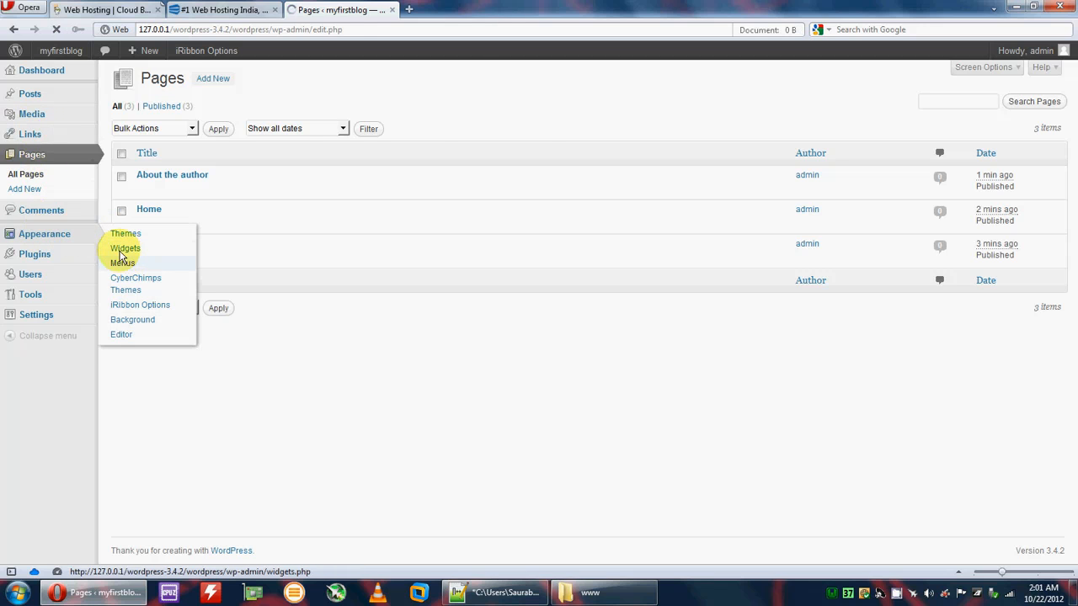
pyautogui.click(120, 262)
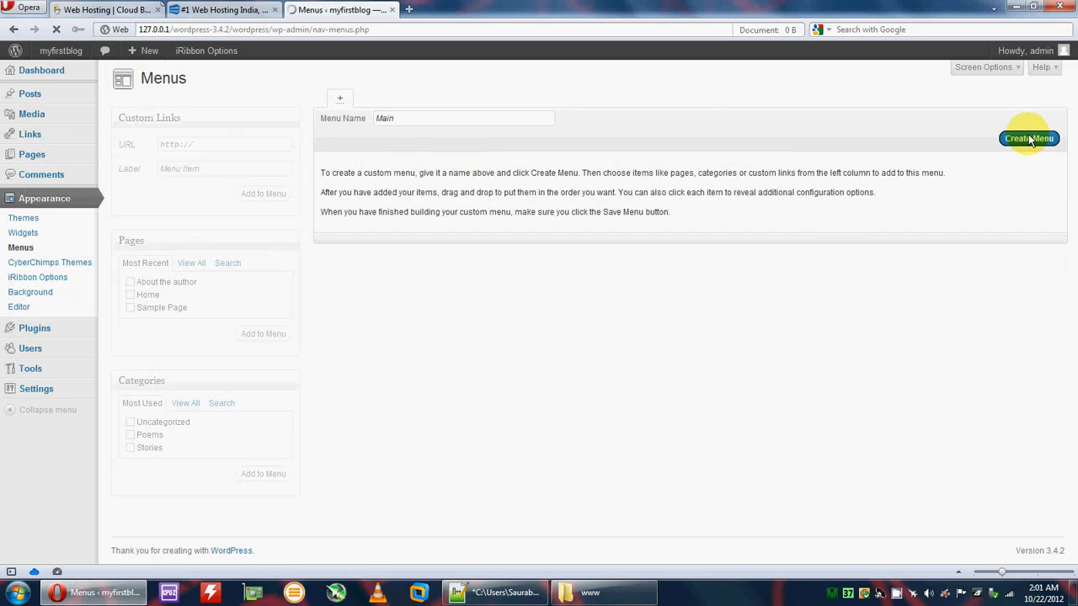
pyautogui.scroll(-3, 250, 287)
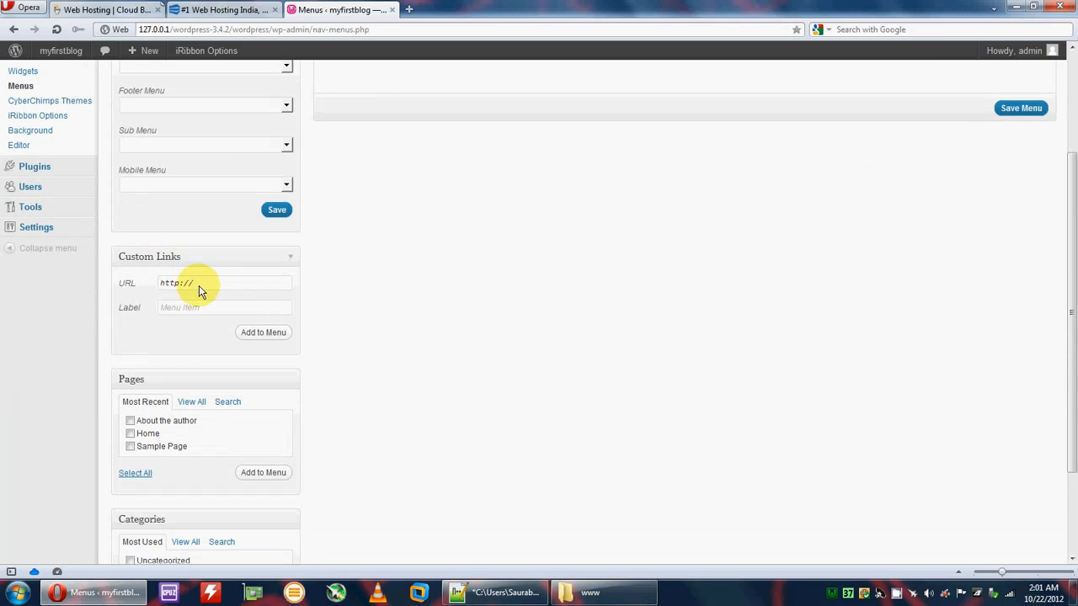
pyautogui.scroll(-3, 198, 286)
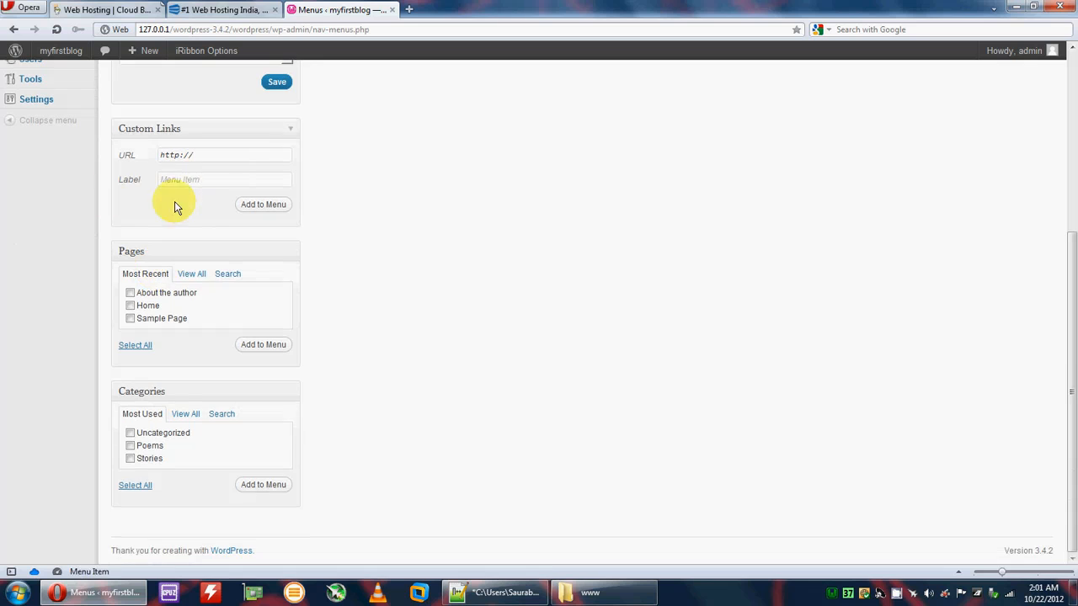
pyautogui.click(130, 305)
pyautogui.click(264, 344)
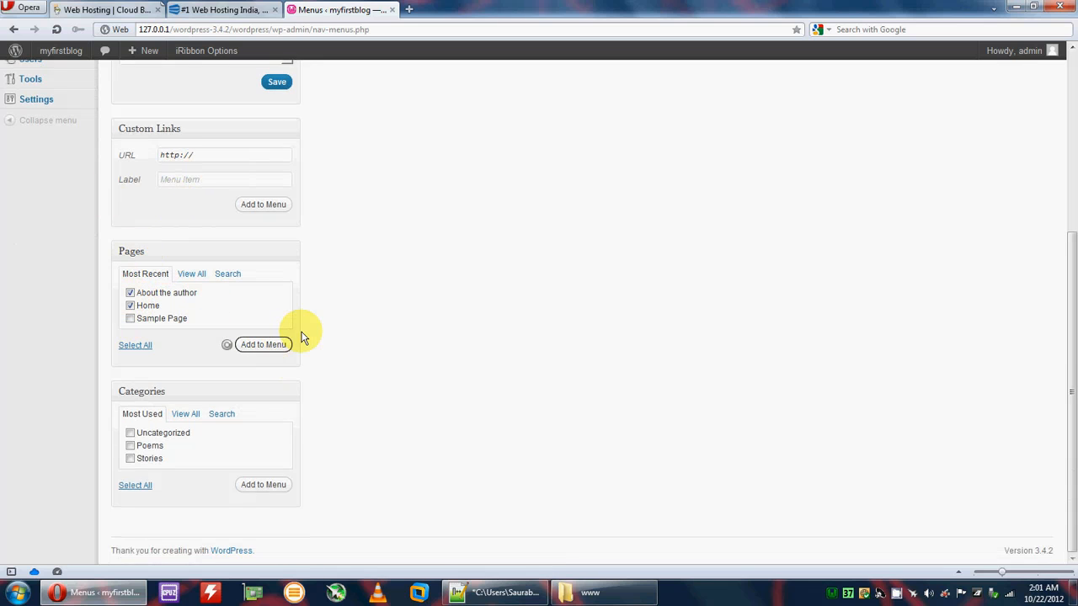
pyautogui.click(132, 459)
pyautogui.click(266, 486)
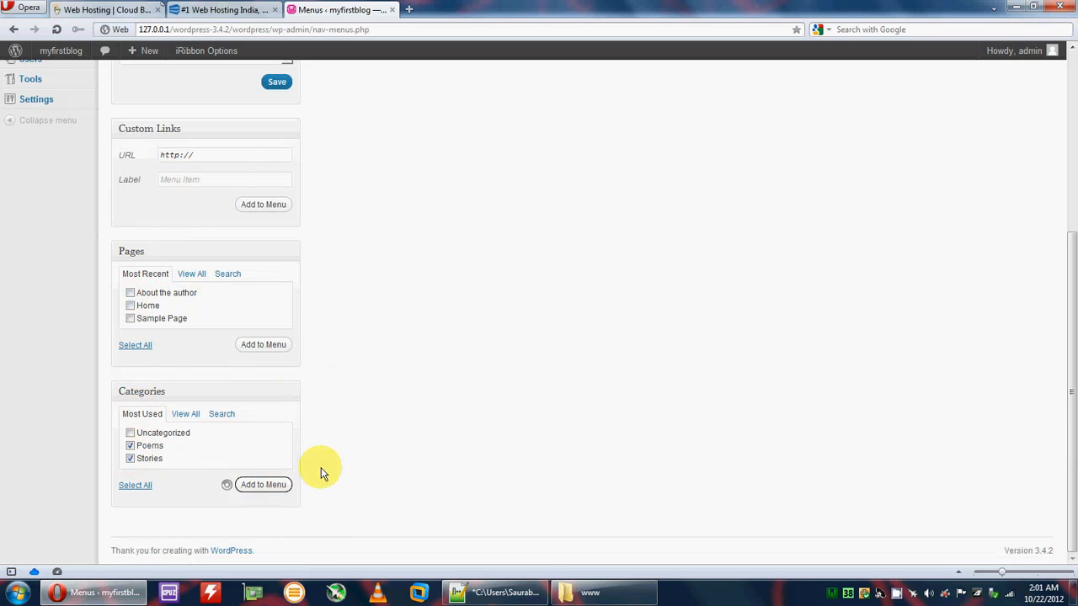
# Step: Order the Main menu Home, Poems, Stories, About the author, save it, and open the blog in a new tab
pyautogui.scroll(5, 404, 465)
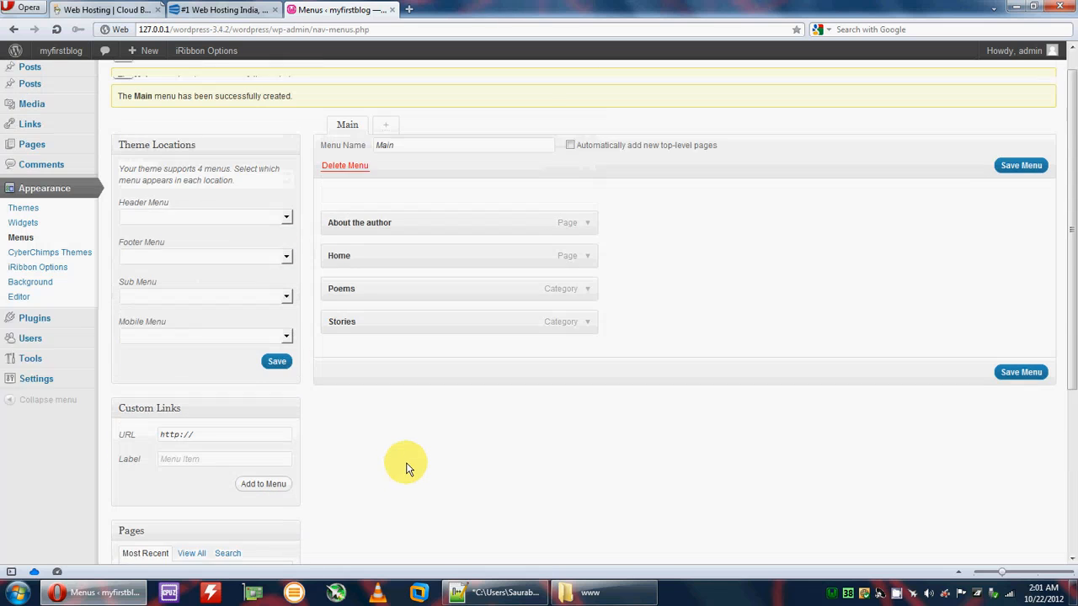
pyautogui.moveTo(364, 281); pyautogui.dragTo(364, 337)
pyautogui.click(1021, 382)
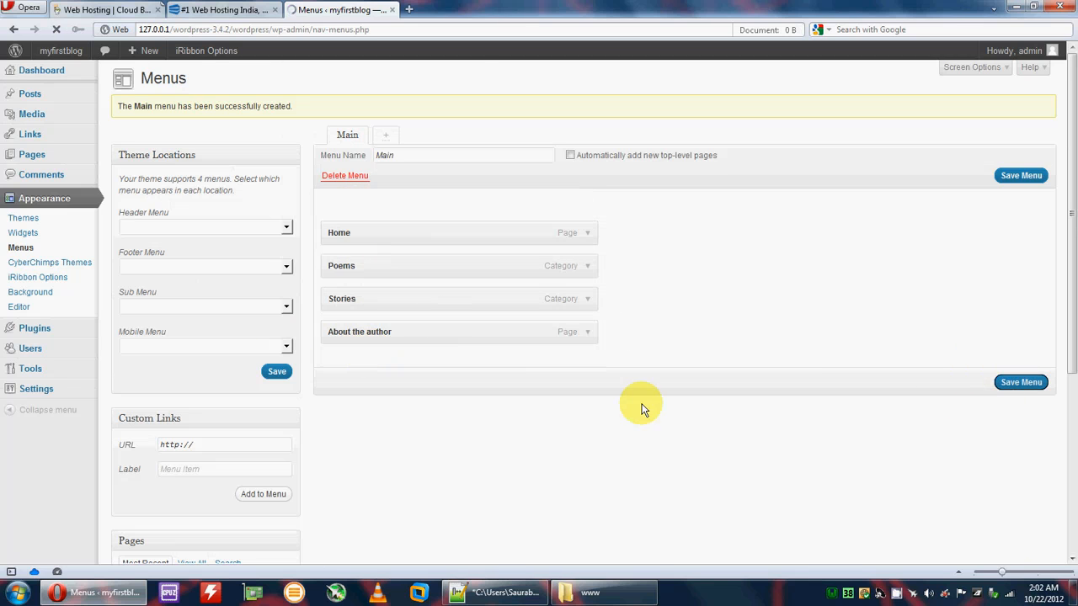
pyautogui.middleClick(65, 55)
# Step: Check the blog front page, whose navigation still shows Sample Page, Home and About the author, then return to Menus
pyautogui.click(451, 13)
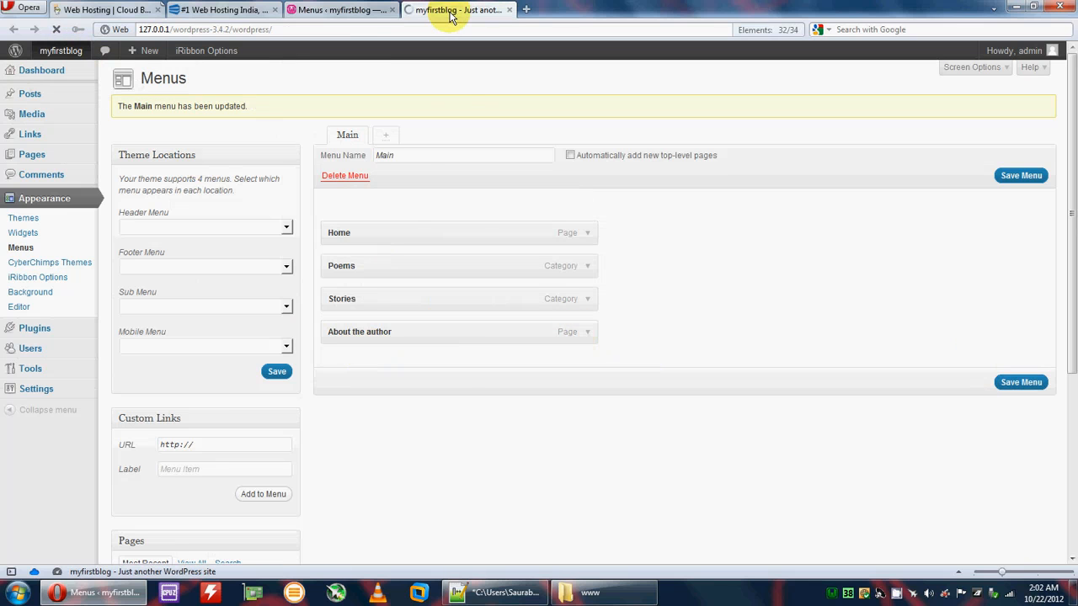
pyautogui.scroll(-6, 487, 296)
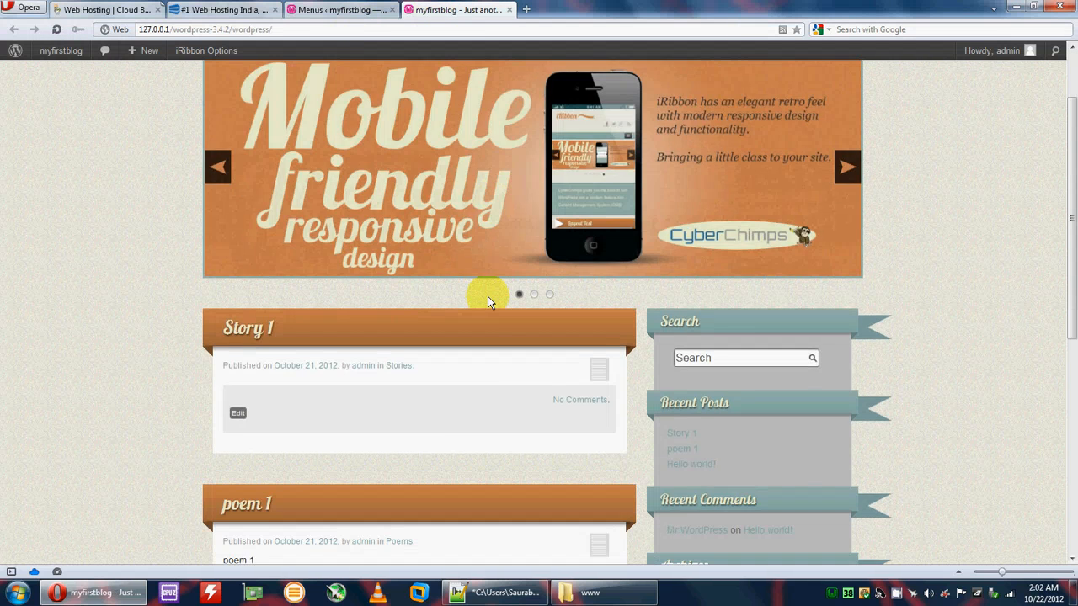
pyautogui.scroll(5, 241, 242)
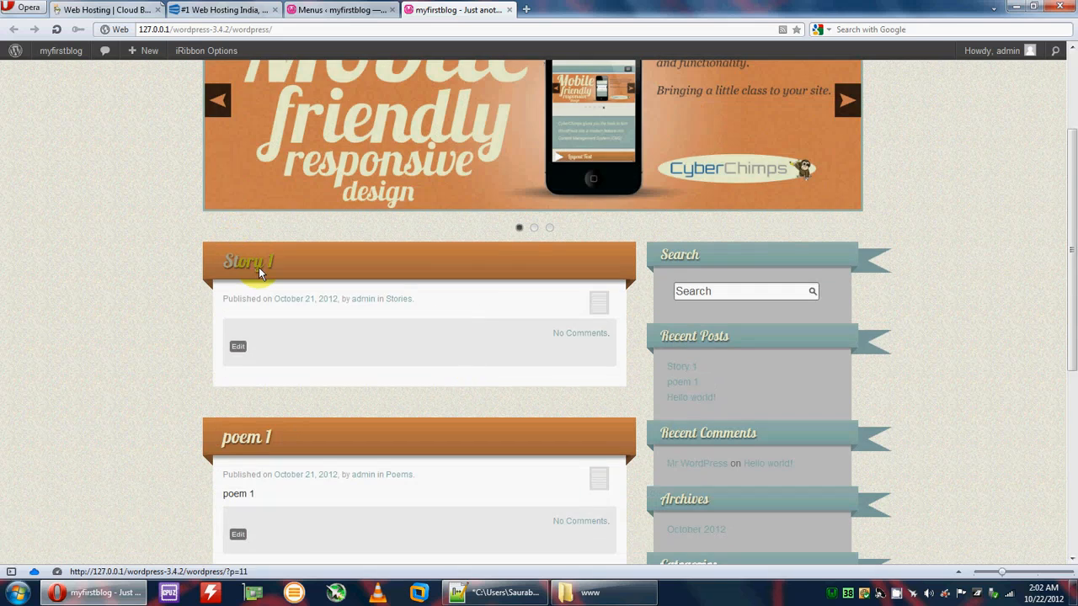
pyautogui.scroll(-5, 357, 312)
pyautogui.scroll(7, 471, 383)
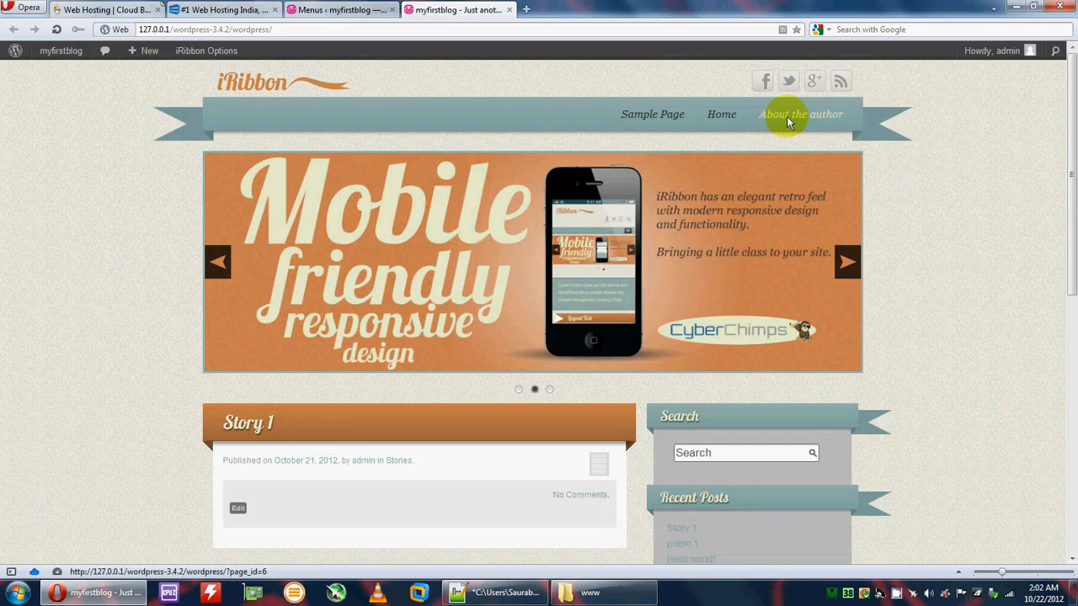
pyautogui.click(371, 9)
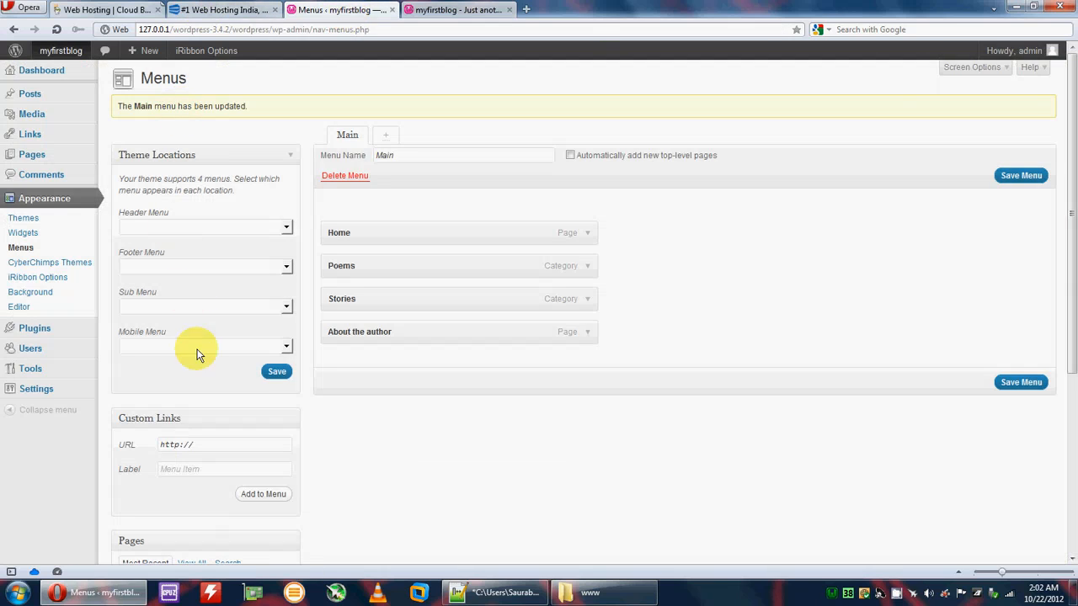
# Step: Set Main as the Header Menu and reload the blog to show Home, Poems, Stories, About the author
pyautogui.click(169, 226)
pyautogui.click(157, 250)
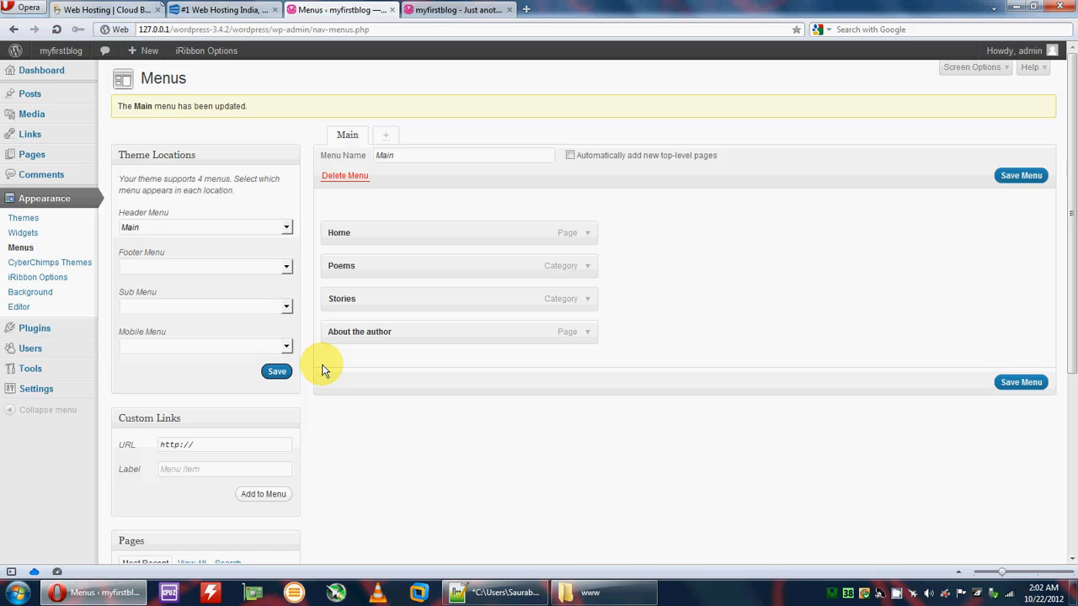
pyautogui.click(413, 10)
pyautogui.scroll(-4, 264, 178)
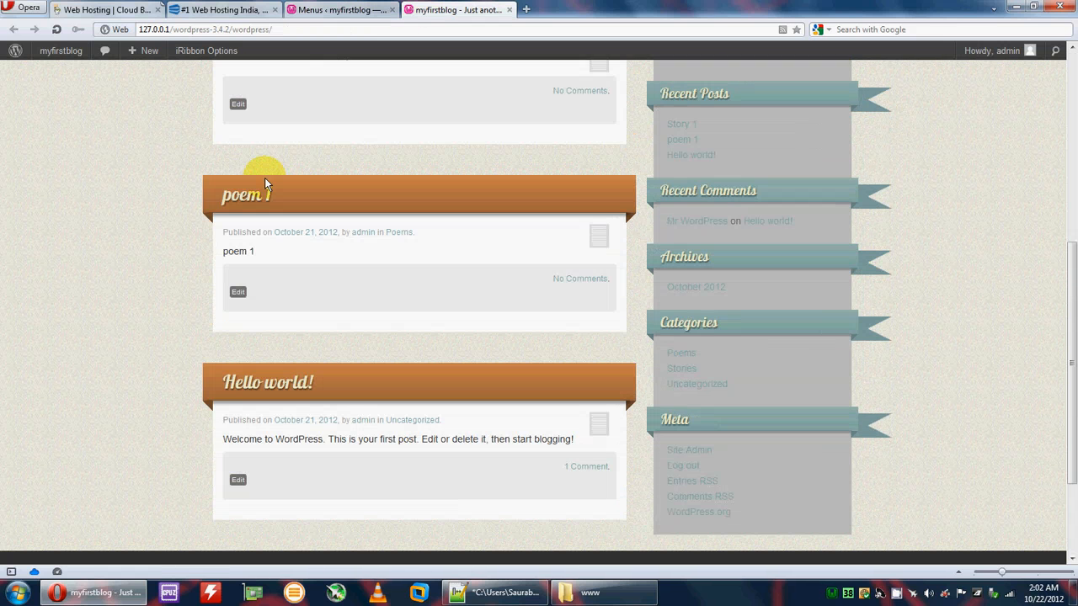
pyautogui.click(59, 32)
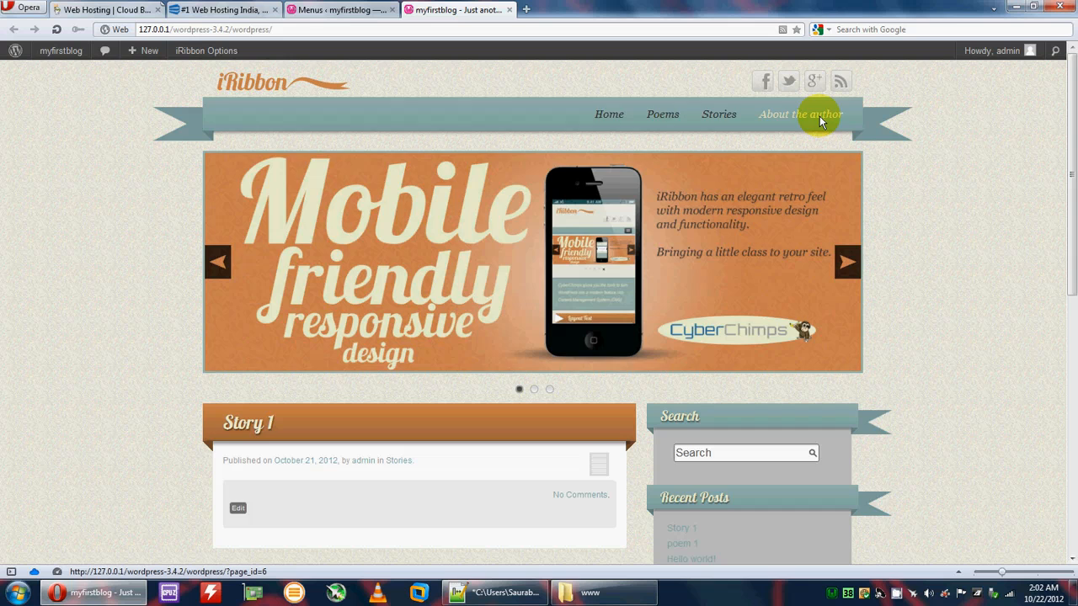
pyautogui.scroll(-4, 737, 258)
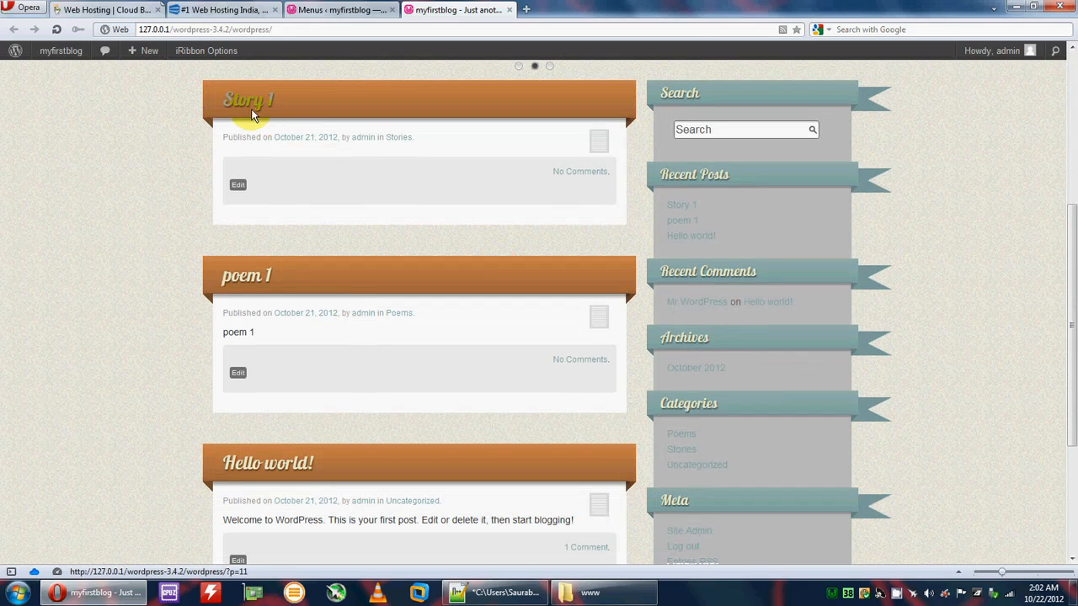
pyautogui.scroll(-2, 282, 320)
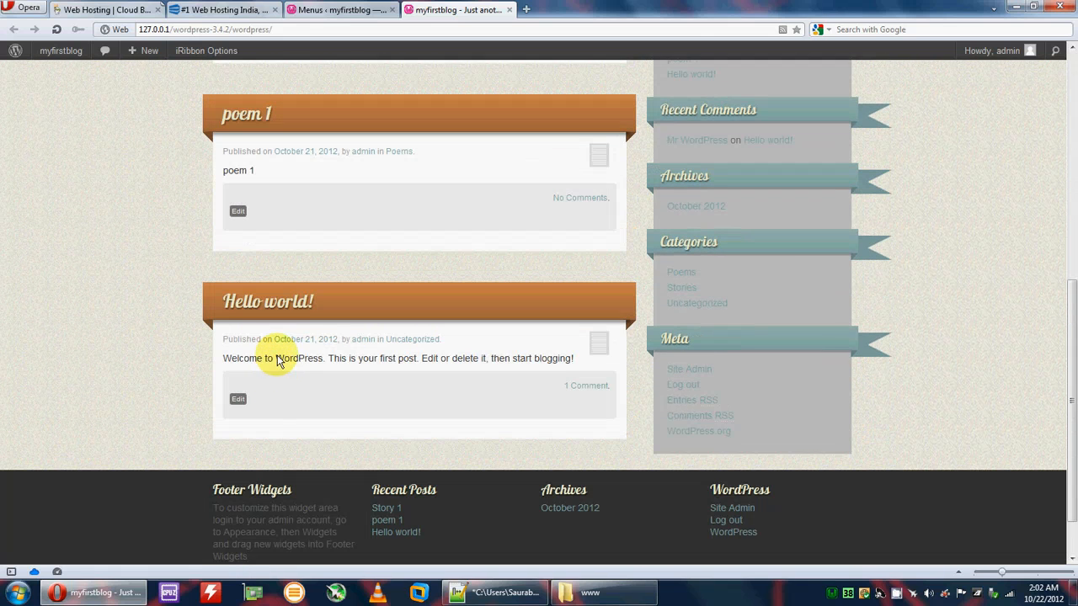
pyautogui.scroll(6, 566, 413)
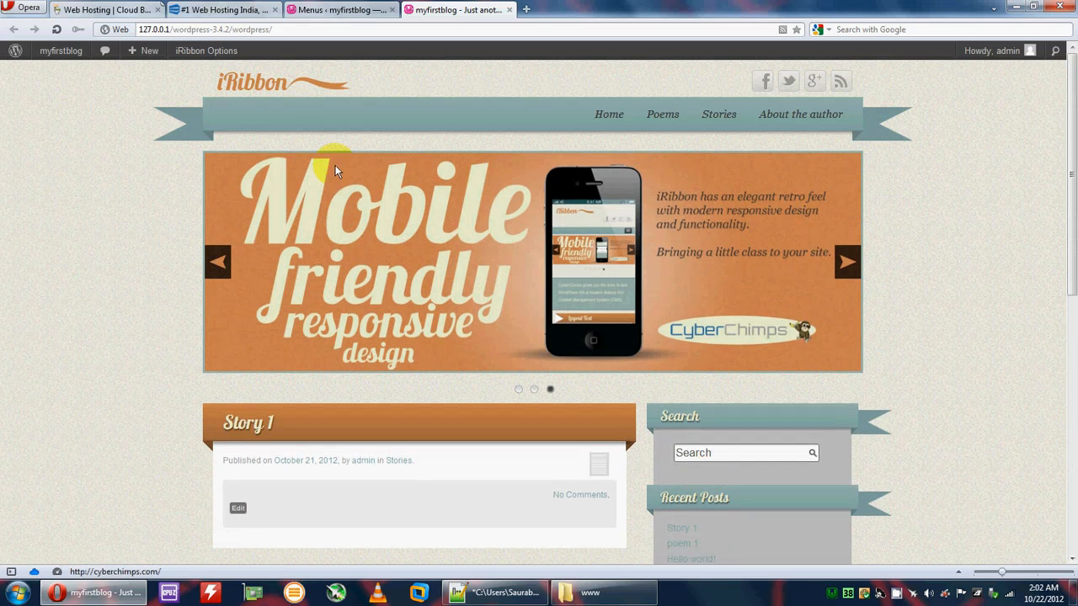
# Step: Return to the admin Themes page and activate Twenty Eleven in place of iRibbon
pyautogui.click(333, 9)
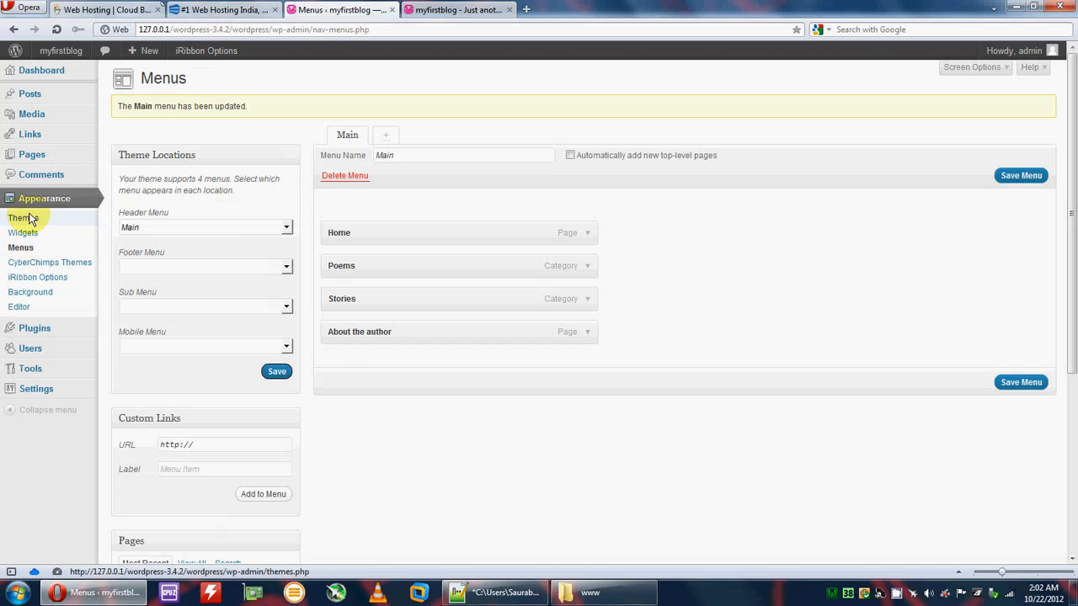
pyautogui.scroll(-1, 310, 295)
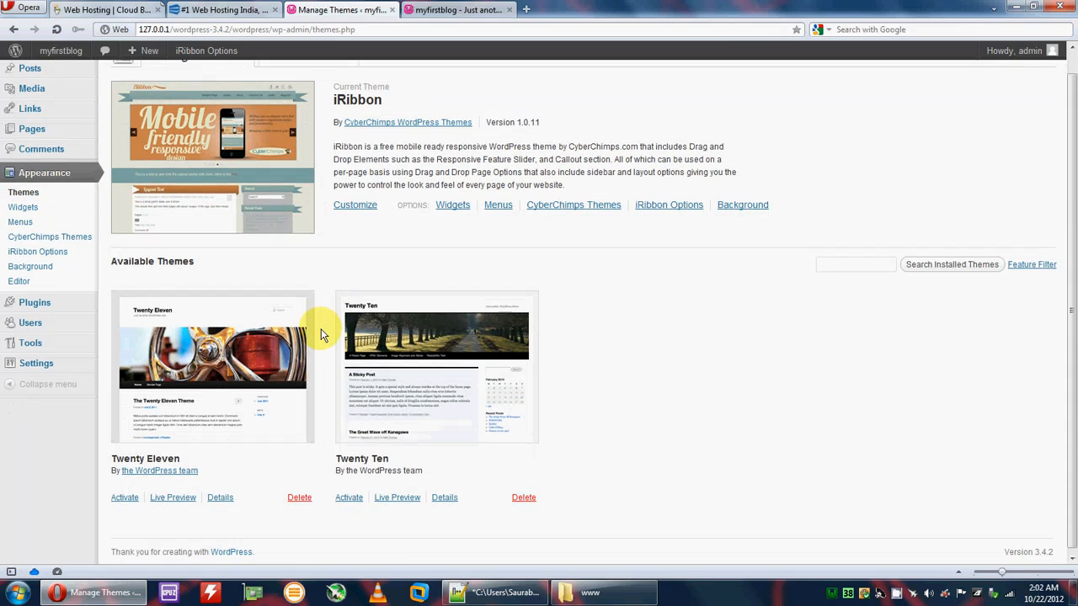
pyautogui.click(124, 497)
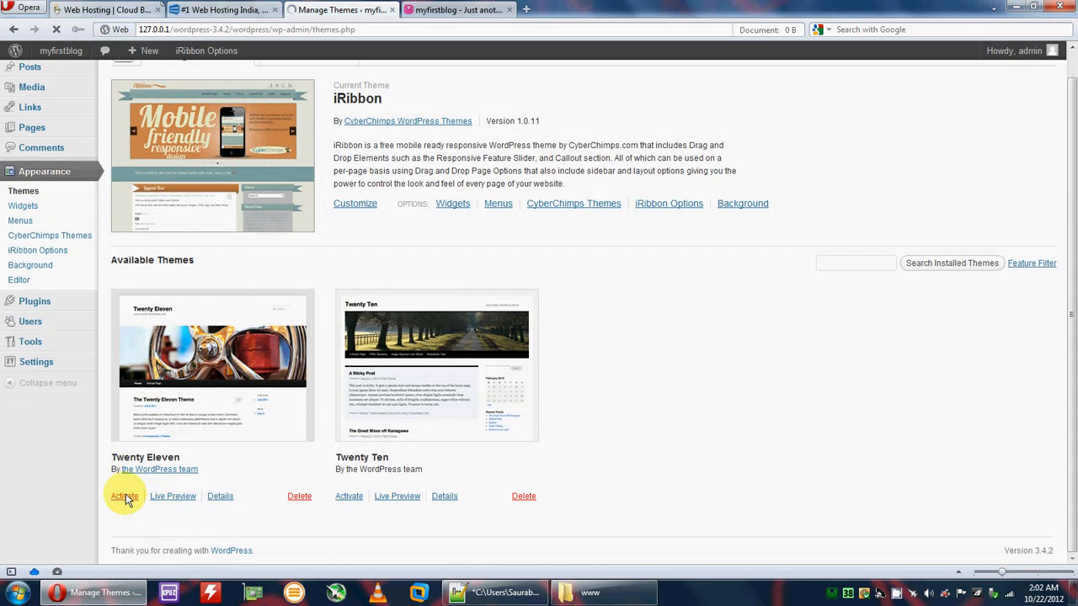
pyautogui.scroll(-2, 241, 430)
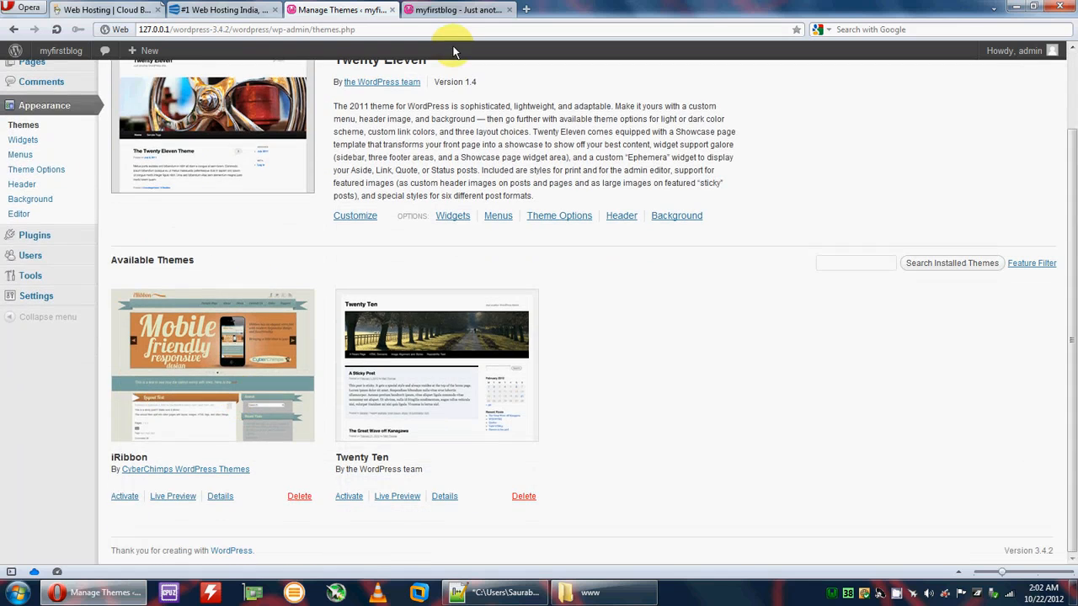
pyautogui.click(410, 9)
# Step: Reload the blog to view its Twenty Eleven design, then go back to the admin's Appearance section
pyautogui.click(57, 28)
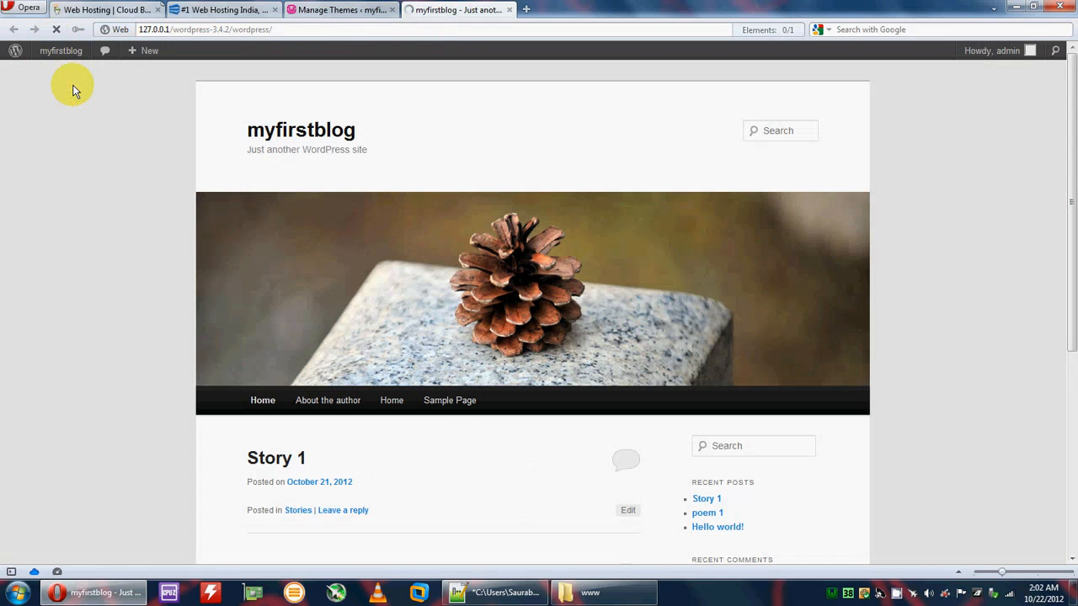
pyautogui.scroll(-3, 289, 266)
pyautogui.scroll(2, 392, 361)
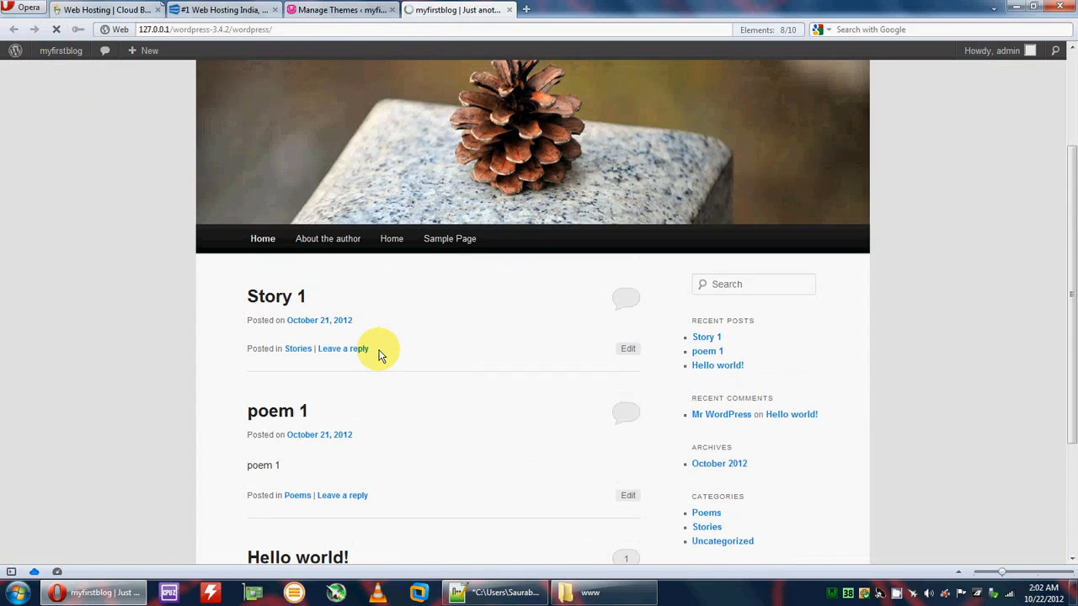
pyautogui.scroll(3, 366, 227)
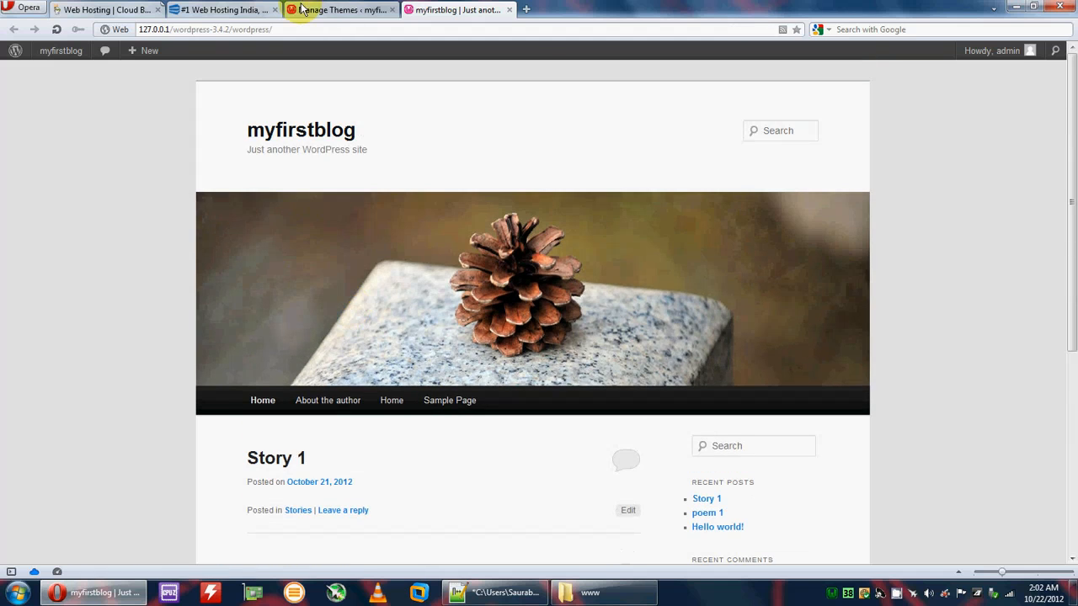
pyautogui.click(337, 10)
pyautogui.scroll(2, 160, 274)
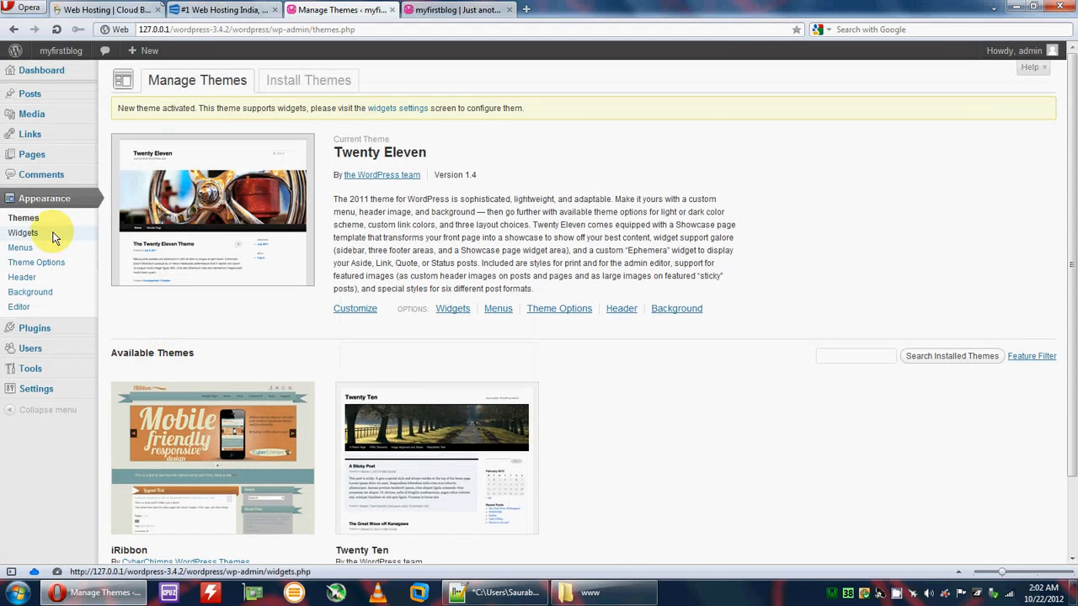
pyautogui.click(25, 218)
# Step: In the theme customizer, assign the Main menu to the primary navigation location
pyautogui.click(349, 282)
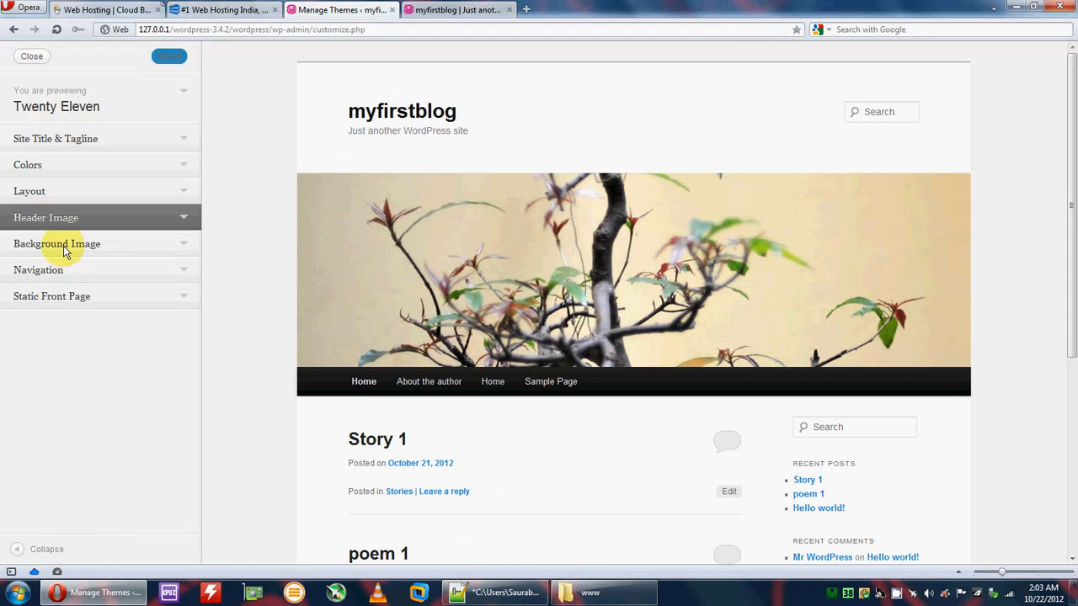
pyautogui.click(65, 277)
pyautogui.click(54, 316)
pyautogui.click(34, 329)
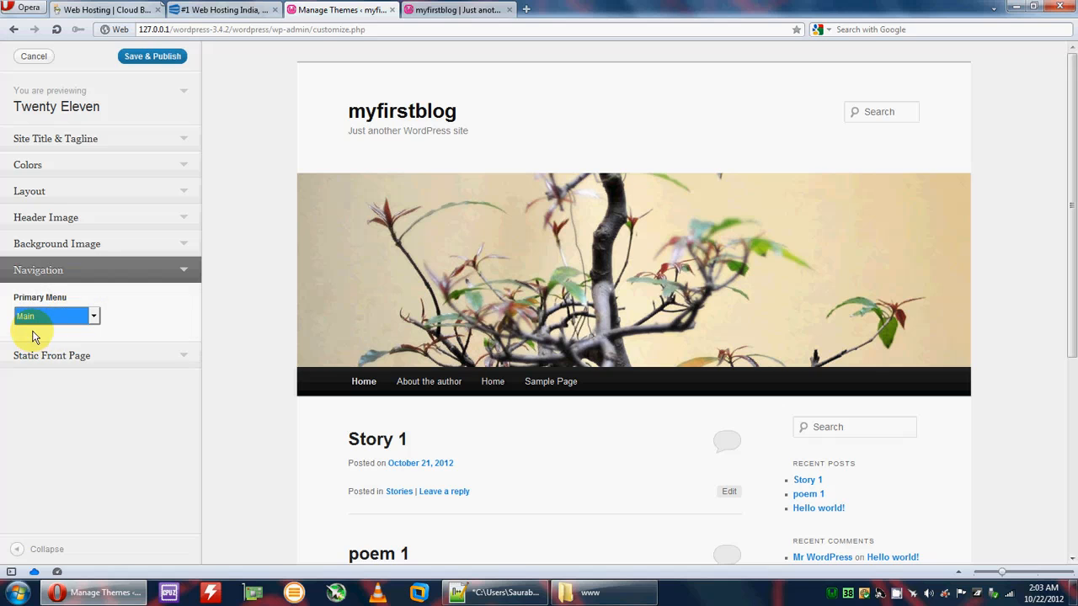
# Step: Make the front page a static page with Home as both front page and posts page
pyautogui.click(38, 355)
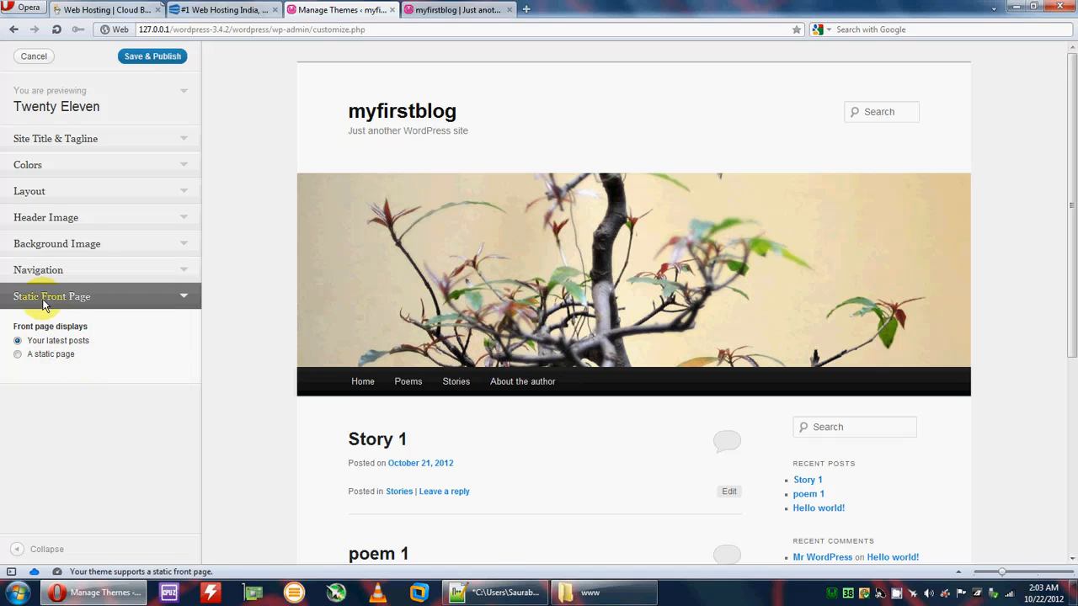
pyautogui.click(18, 355)
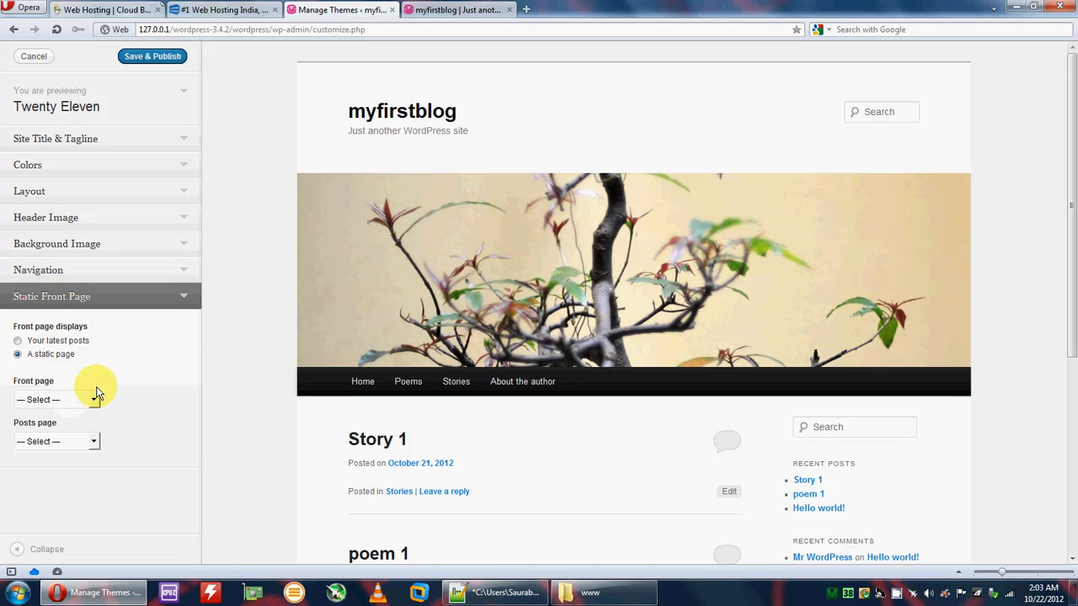
pyautogui.click(91, 400)
pyautogui.click(44, 439)
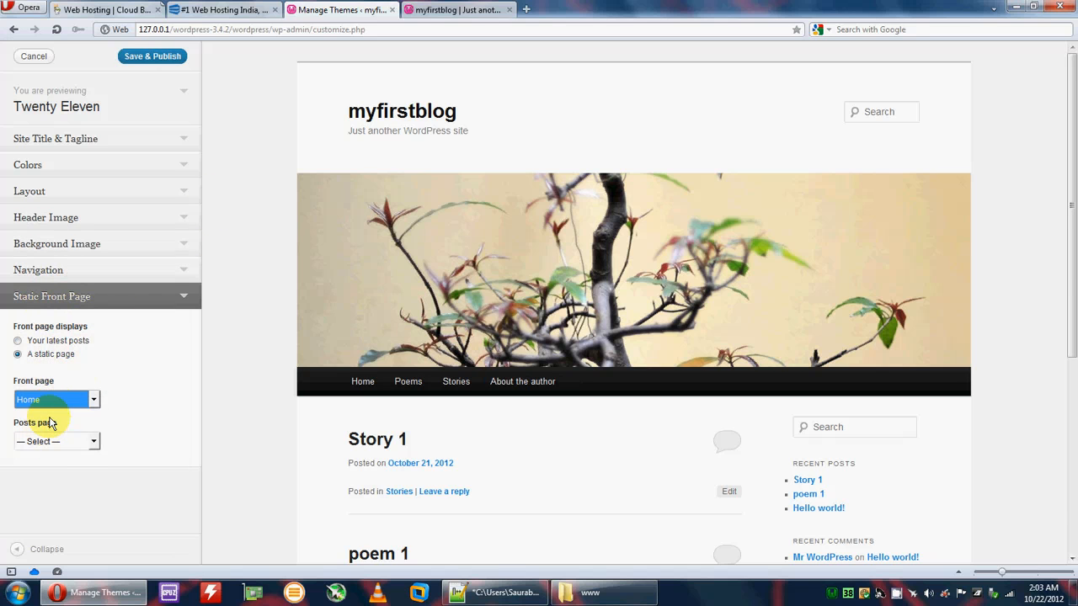
pyautogui.click(80, 442)
pyautogui.click(34, 479)
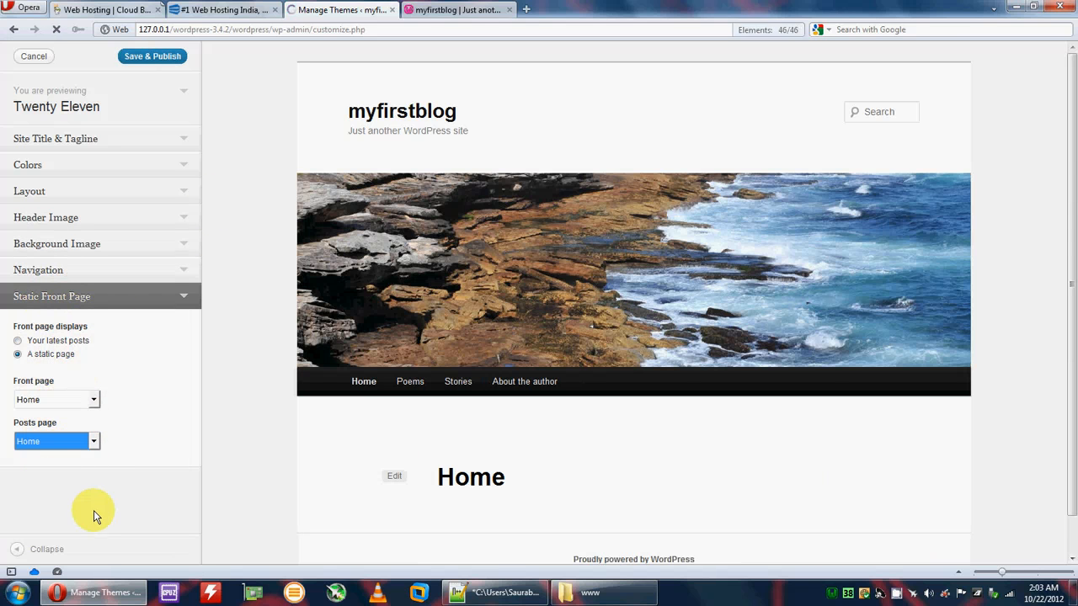
pyautogui.click(93, 441)
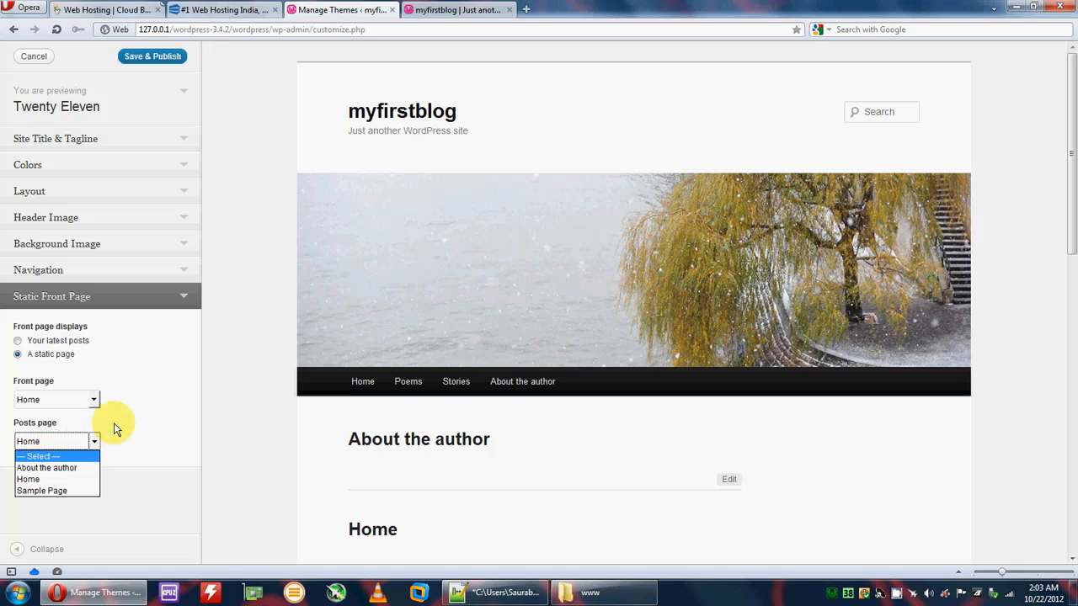
# Step: Save & Publish the customizer changes, close it and return to the live blog tab
pyautogui.click(157, 58)
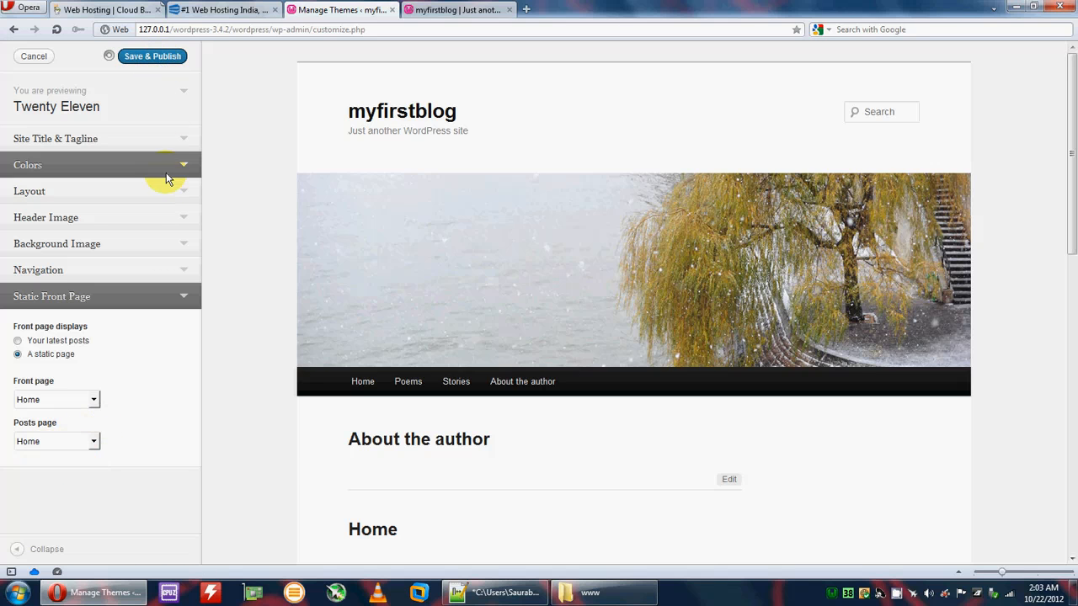
pyautogui.click(31, 54)
pyautogui.click(438, 10)
# Step: Reload the blog to see the new static front page, then view its Home page
pyautogui.click(55, 29)
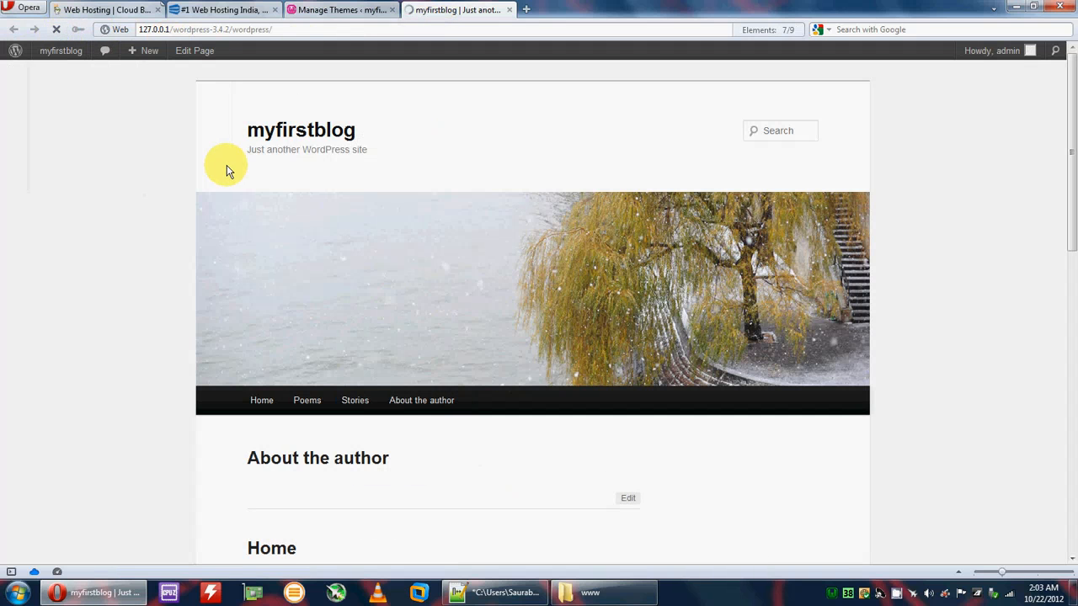
pyautogui.scroll(-5, 373, 308)
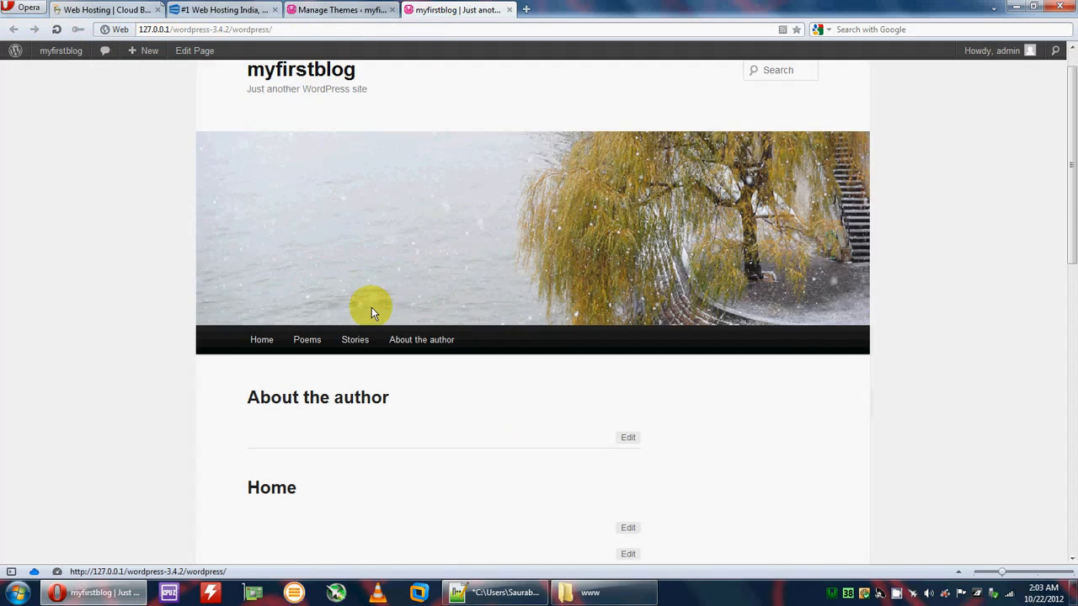
pyautogui.scroll(3, 494, 269)
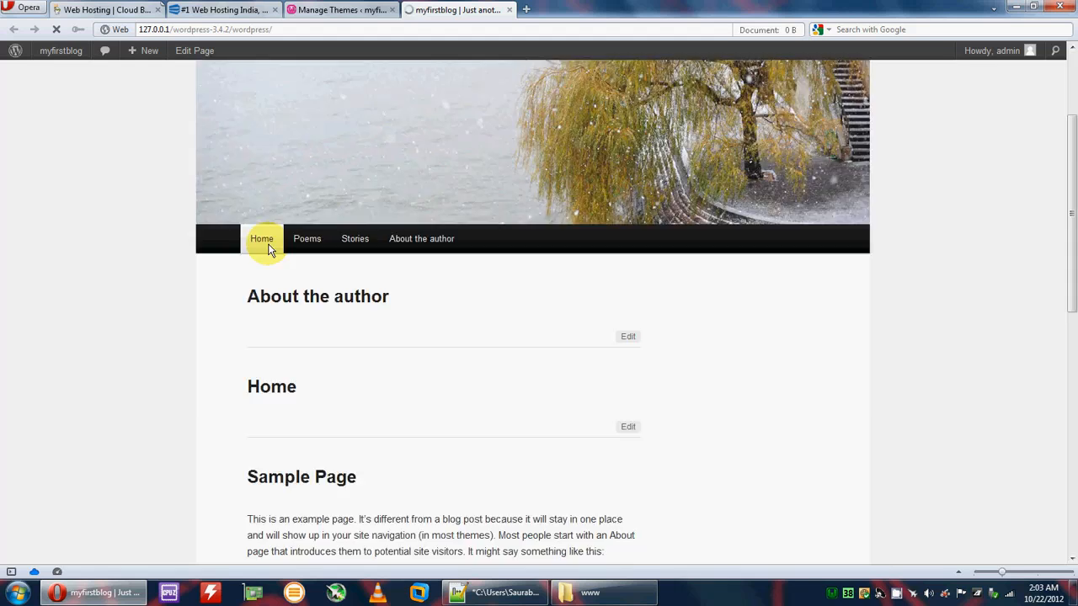
pyautogui.click(261, 239)
pyautogui.scroll(-3, 327, 392)
pyautogui.scroll(-4, 404, 342)
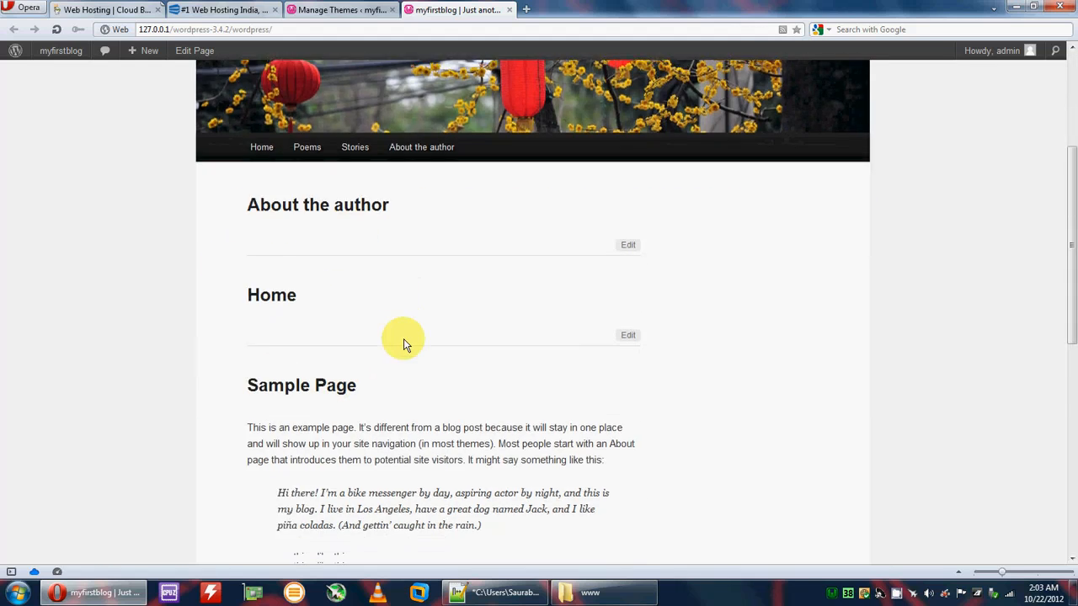
pyautogui.scroll(3, 348, 354)
pyautogui.scroll(3, 358, 359)
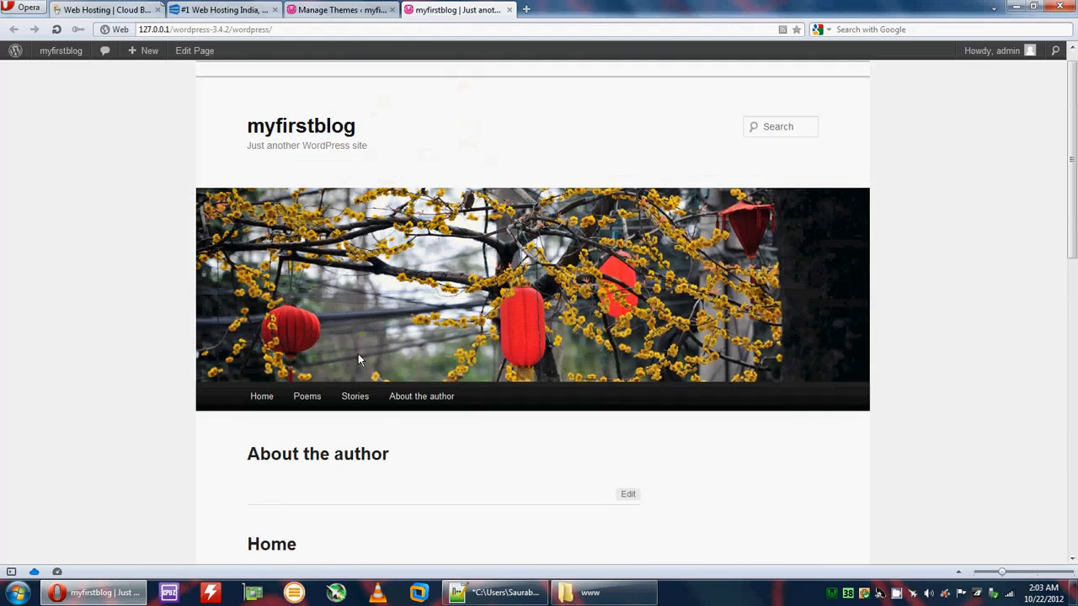
# Step: Check the Poems and Stories category archives and the About the author page
pyautogui.click(307, 401)
pyautogui.scroll(-2, 331, 407)
pyautogui.scroll(-1, 331, 407)
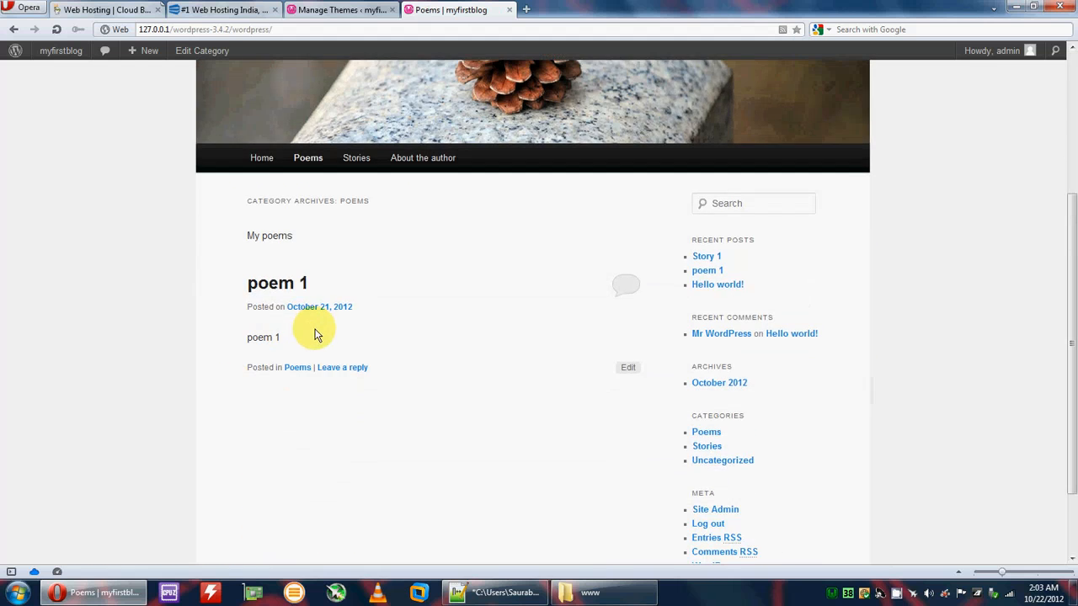
pyautogui.click(356, 157)
pyautogui.scroll(-4, 320, 344)
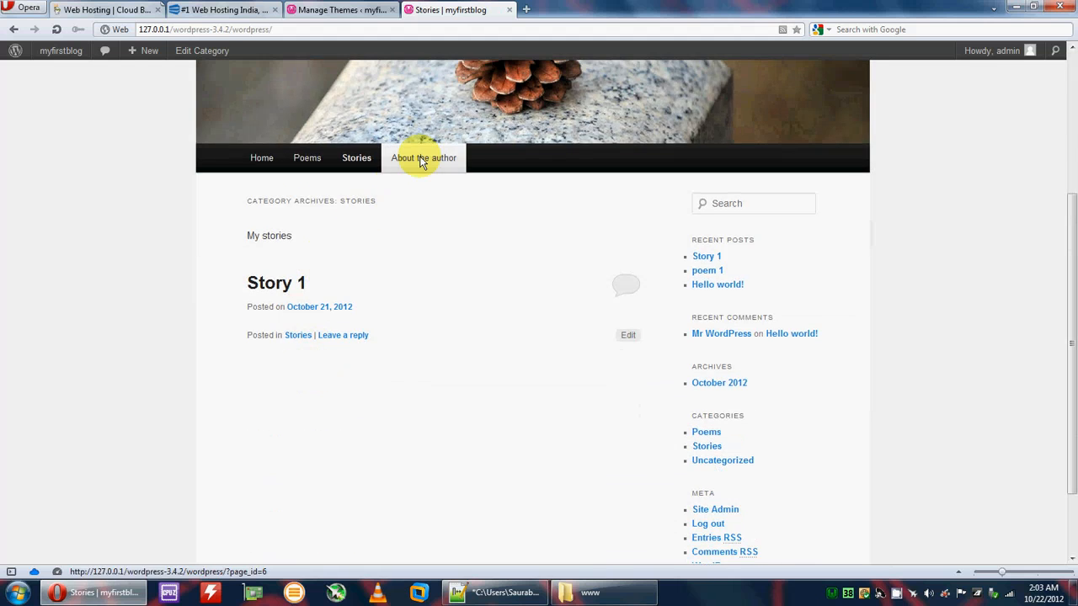
pyautogui.click(413, 160)
pyautogui.scroll(-1, 396, 337)
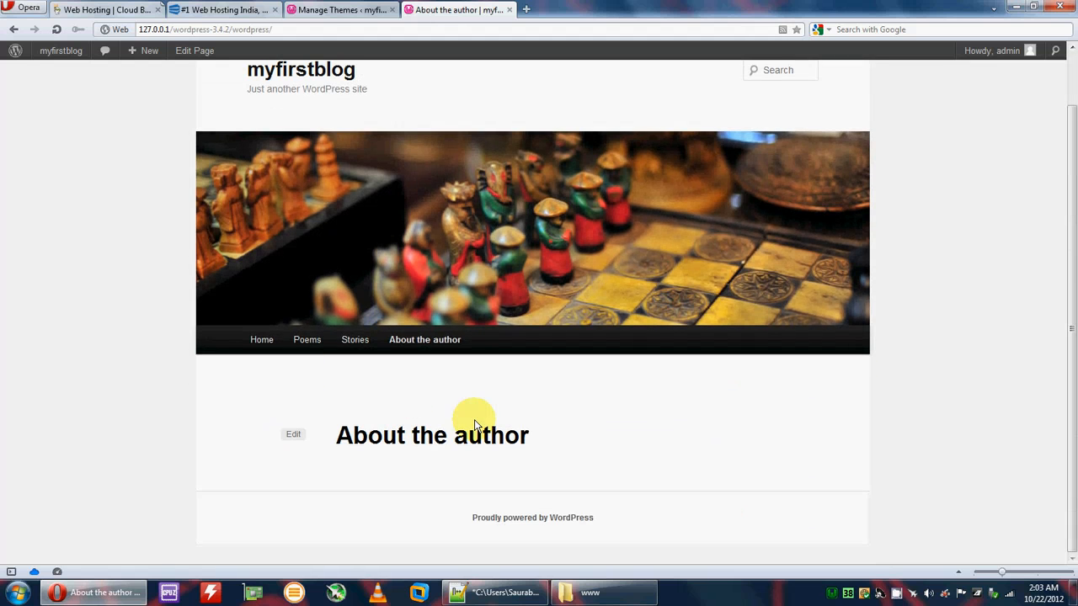
pyautogui.scroll(1, 604, 474)
# Step: From the admin, go to Plugins > Add New and search the directory for 'facebook'
pyautogui.click(336, 10)
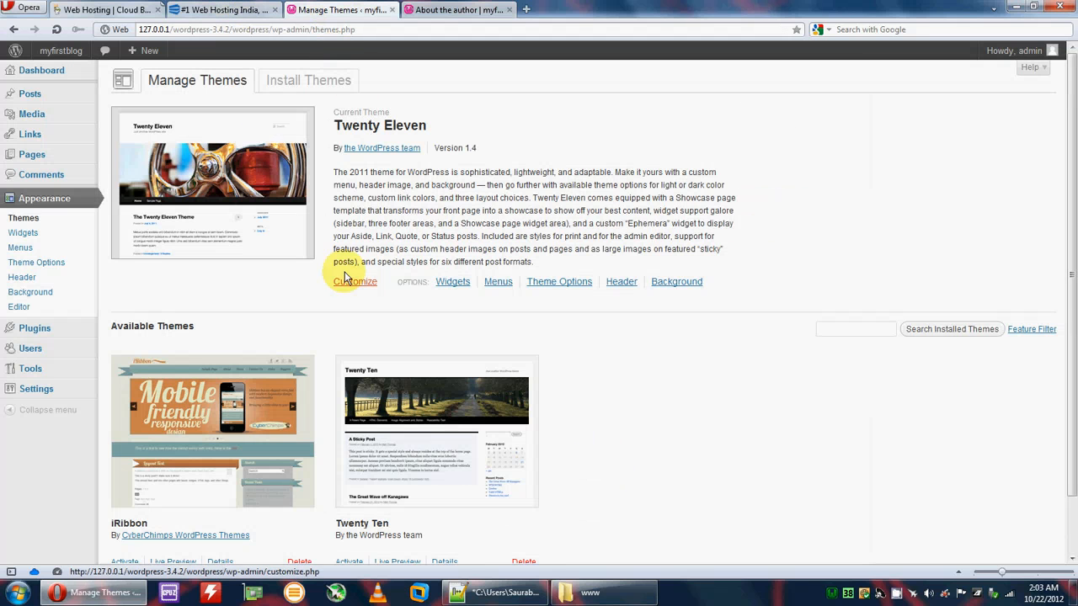
pyautogui.click(38, 331)
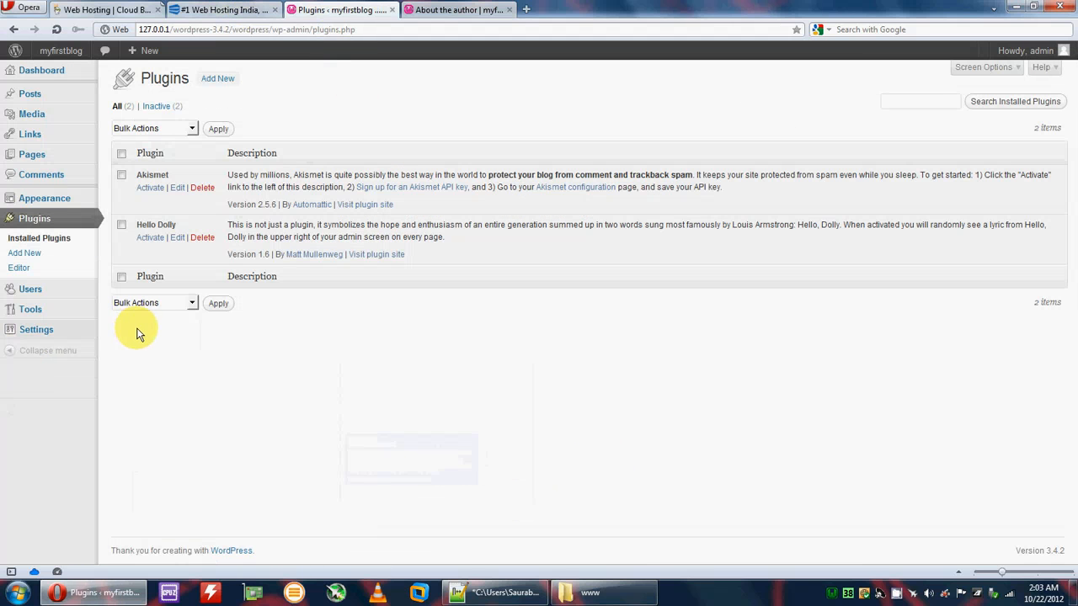
pyautogui.click(50, 257)
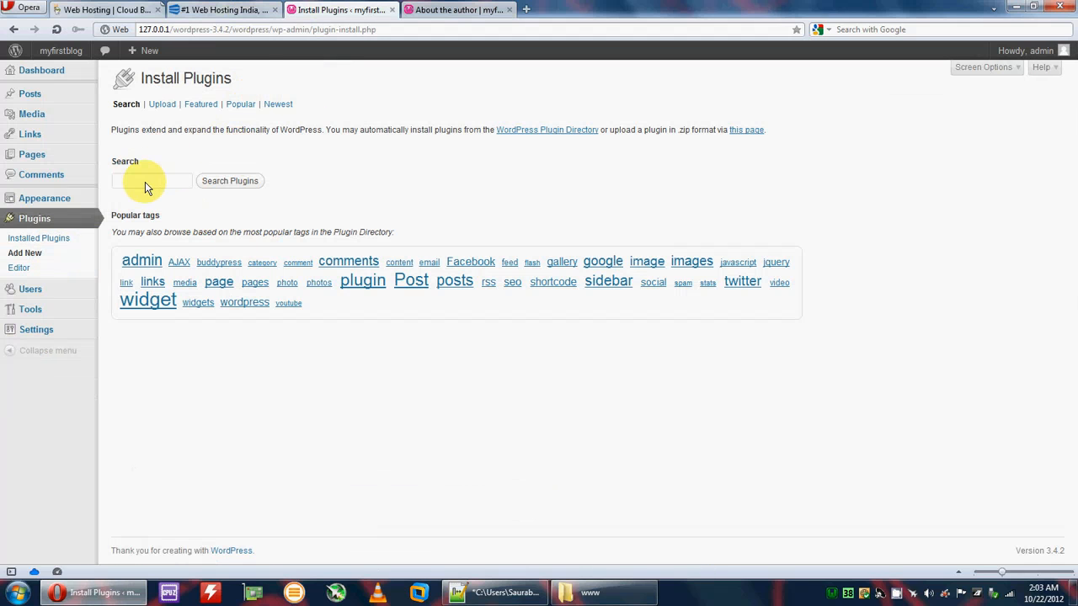
pyautogui.click(146, 184)
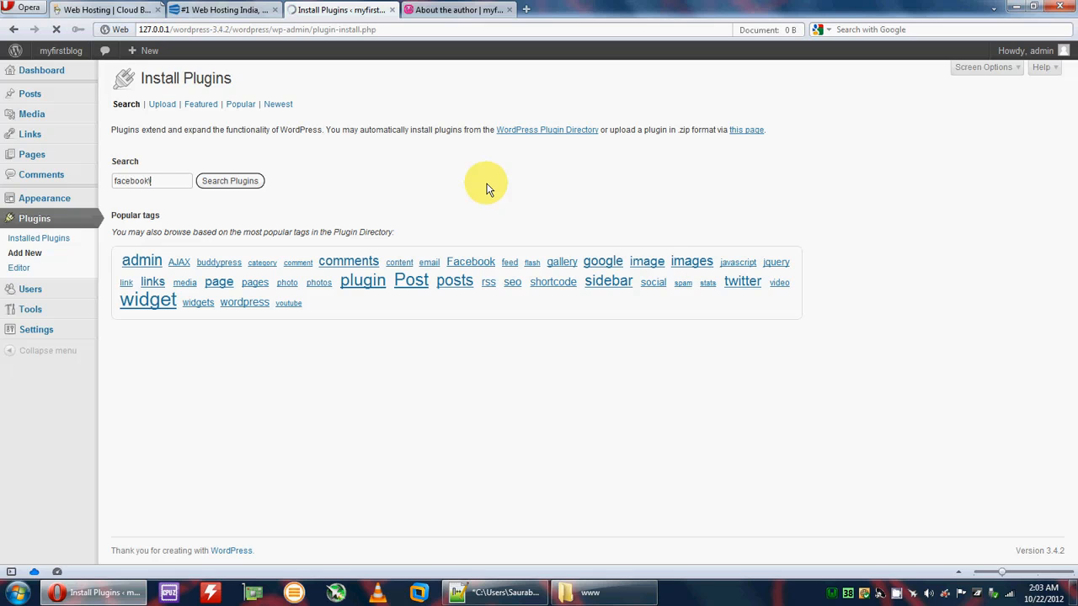
pyautogui.write('facebook')
pyautogui.click(242, 185)
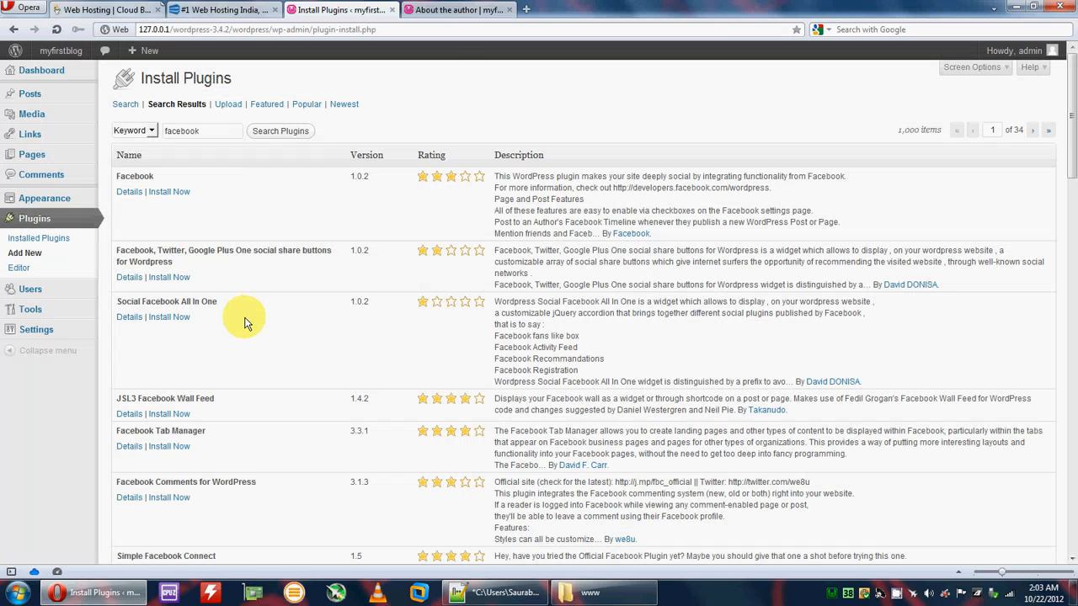
# Step: Read the Facebook plugin results, highlighting the fans like box and Registration feature lines
pyautogui.scroll(-2, 233, 337)
pyautogui.moveTo(117, 220); pyautogui.dragTo(217, 222)
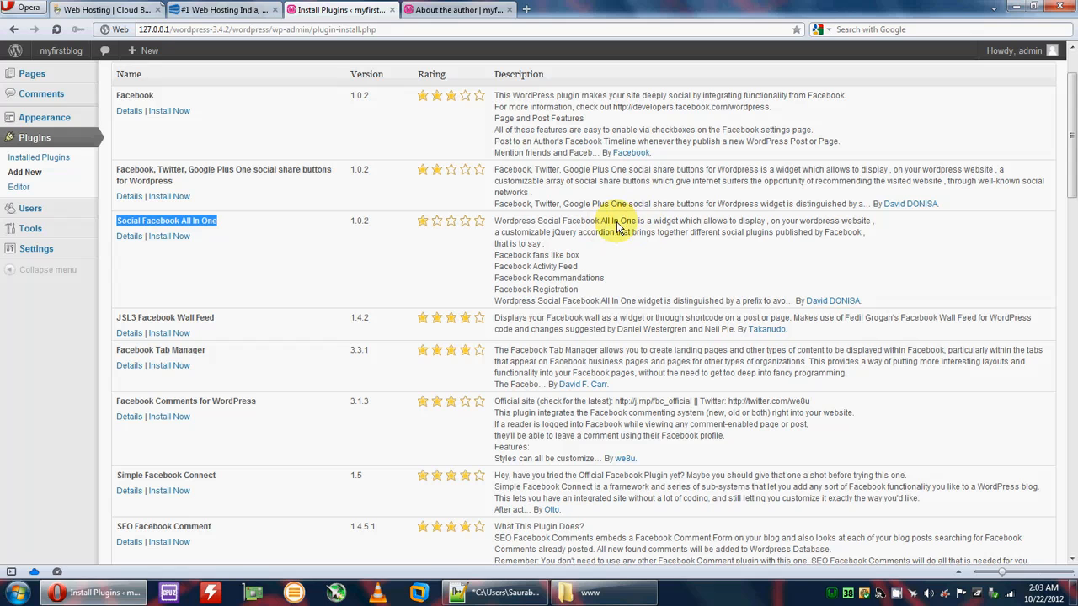
pyautogui.moveTo(492, 256); pyautogui.dragTo(564, 259)
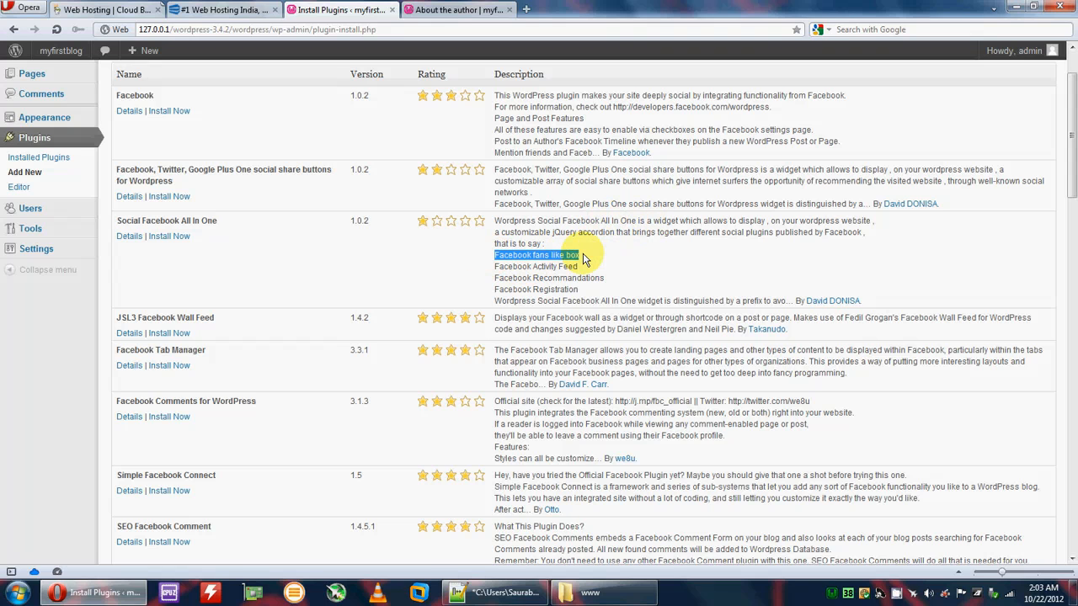
pyautogui.moveTo(579, 290); pyautogui.dragTo(546, 293)
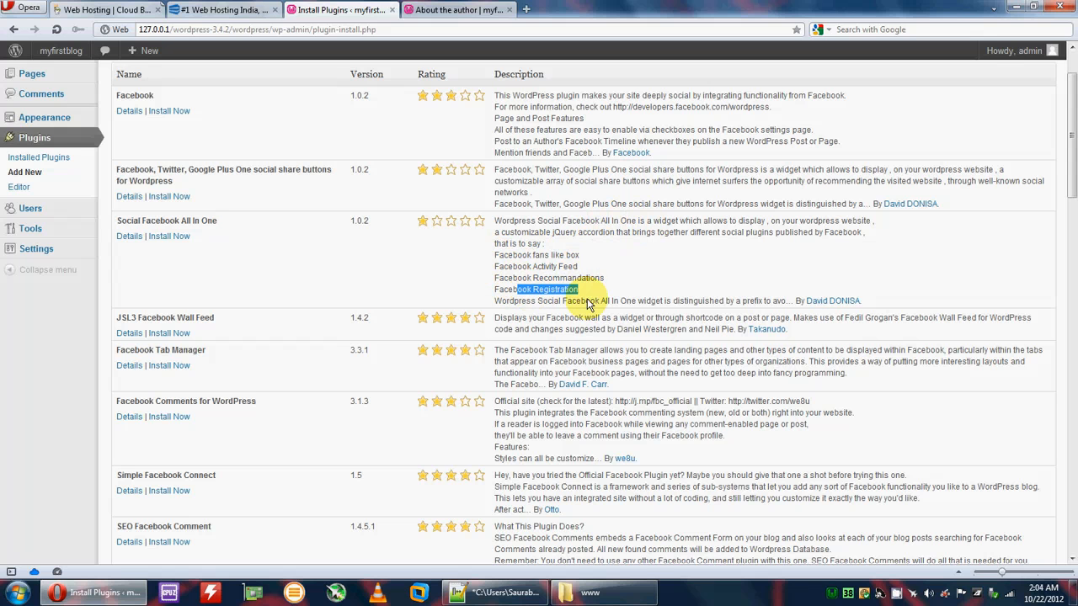
pyautogui.click(284, 257)
pyautogui.scroll(-3, 299, 291)
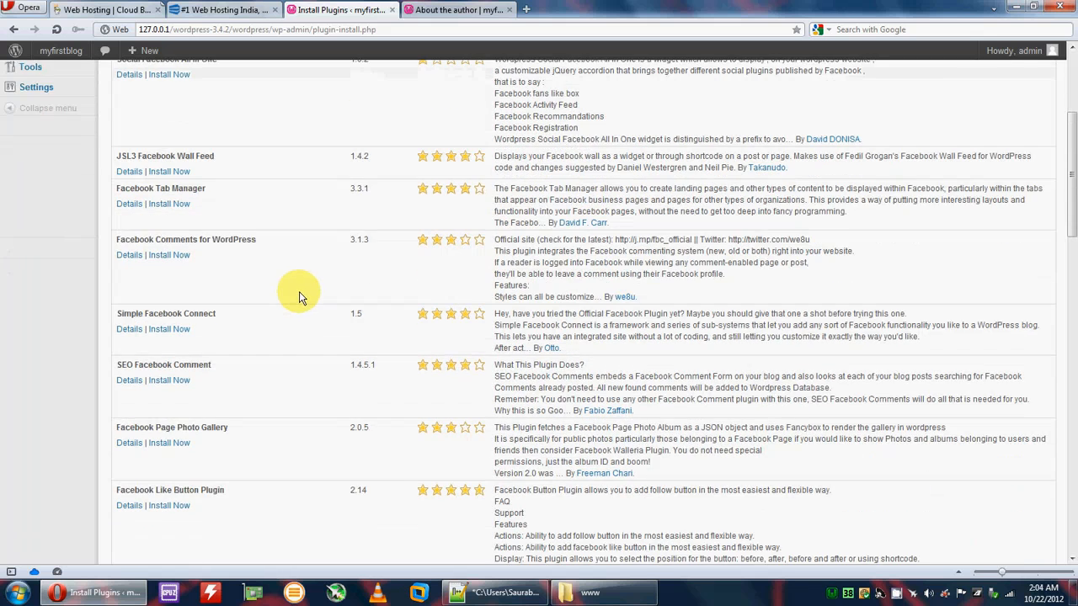
pyautogui.scroll(5, 296, 303)
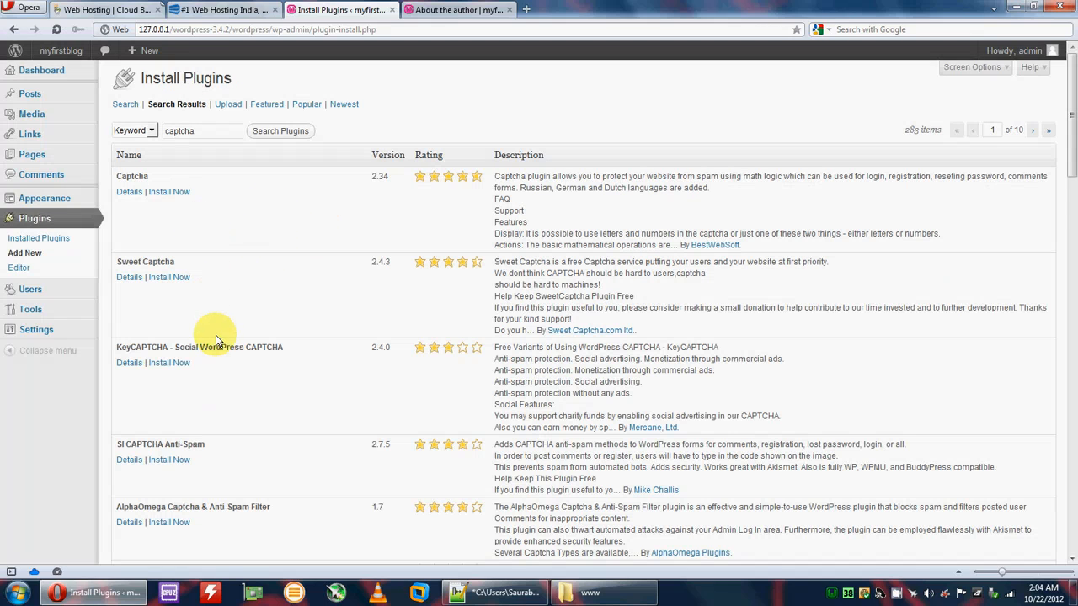
# Step: Scroll through the 283 captcha results led by Captcha 2.34, Sweet Captcha and KeyCAPTCHA
pyautogui.scroll(-3, 217, 333)
pyautogui.scroll(-1, 219, 333)
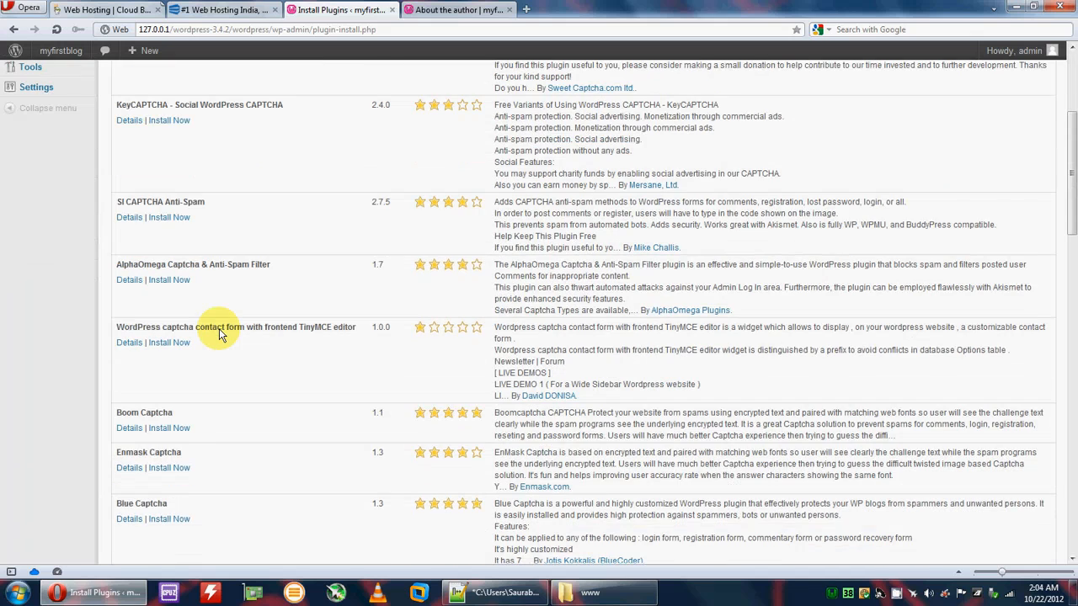
pyautogui.scroll(-8, 219, 332)
pyautogui.scroll(-5, 269, 424)
pyautogui.scroll(15, 270, 423)
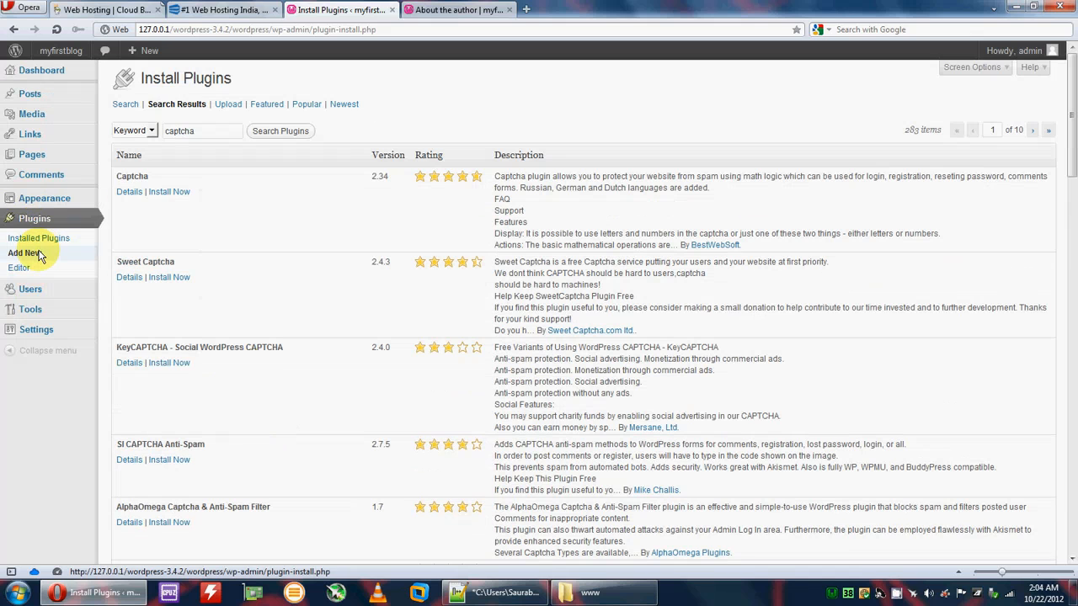
pyautogui.moveTo(39, 203)
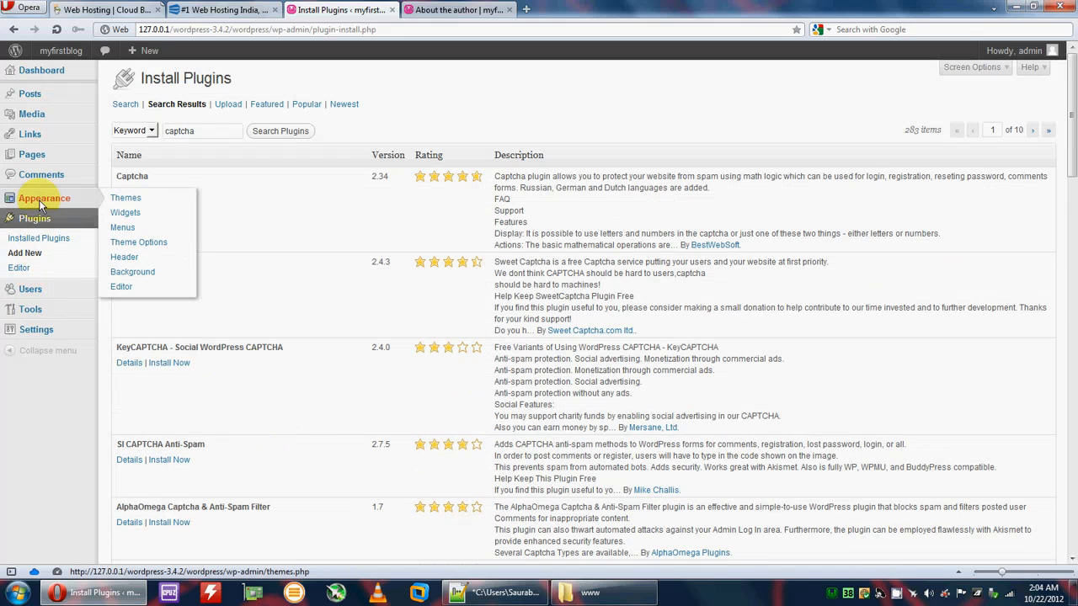